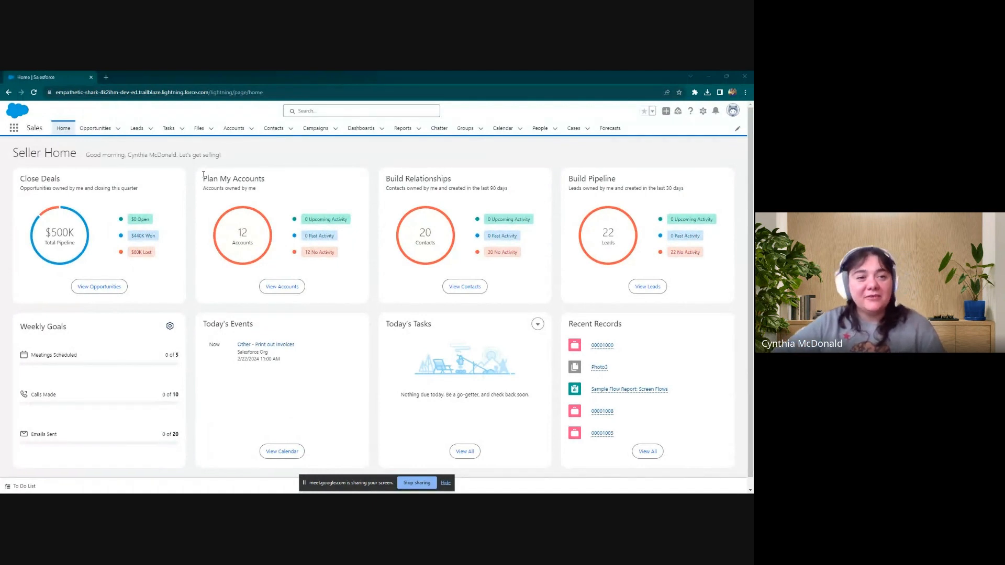
- Open the Edge Emergency Generator opportunity and try to generate its invoice with Mambo Merge
left_click(96, 131)
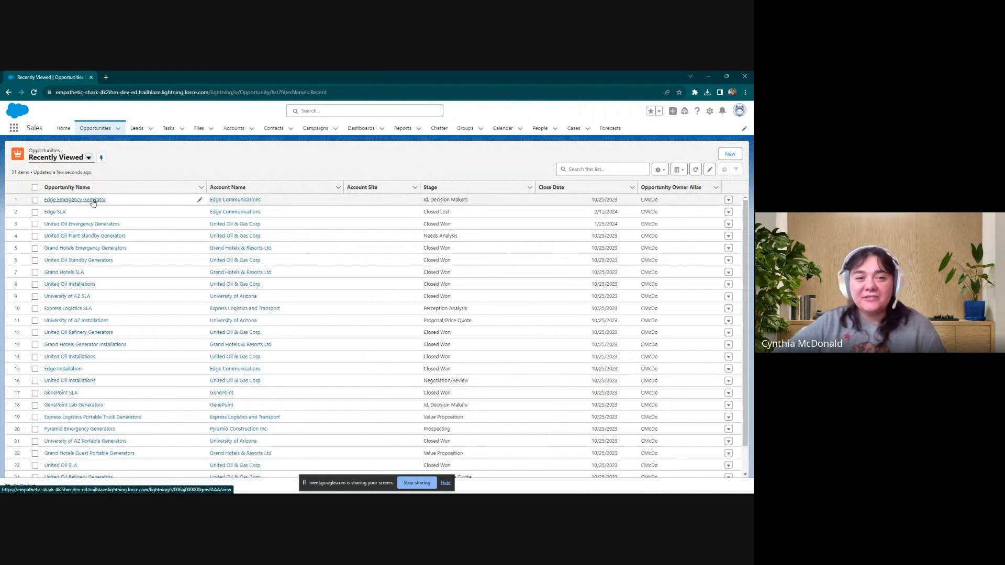
left_click(92, 200)
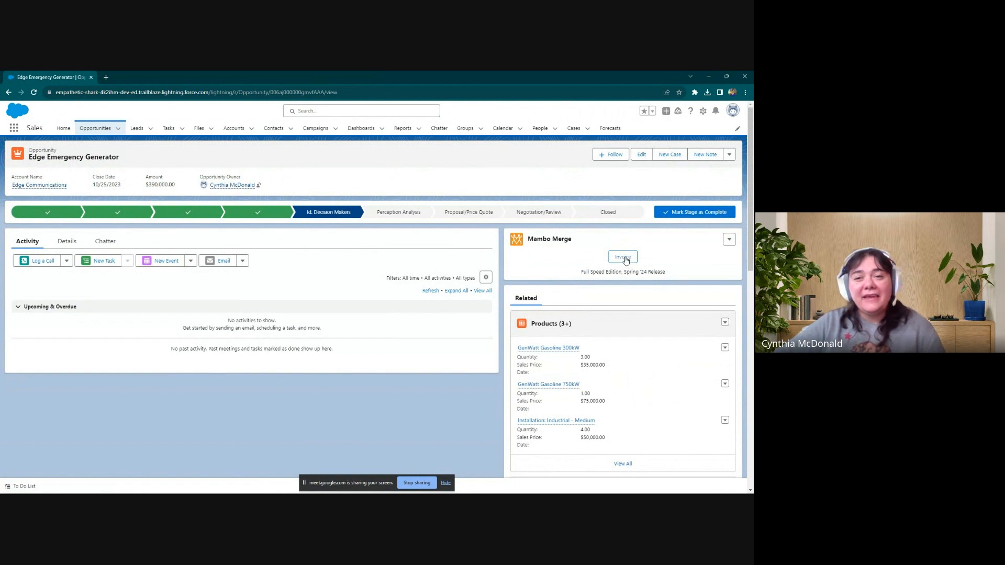
left_click(624, 258)
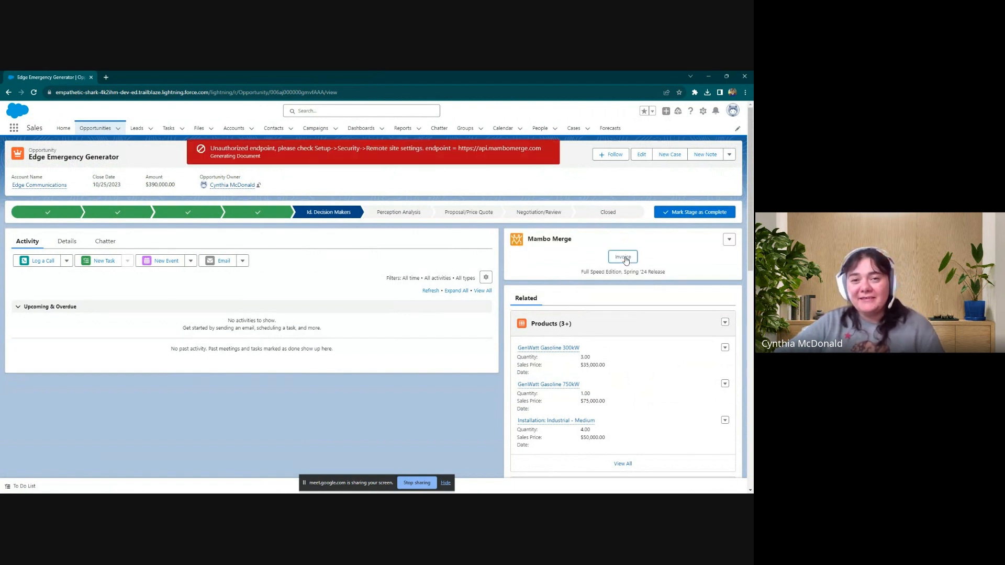
- Open SalesRoutine in Mambo Merge Studio, go through its setup pages and save it with the Invoice template not converted to PDF
left_click(730, 241)
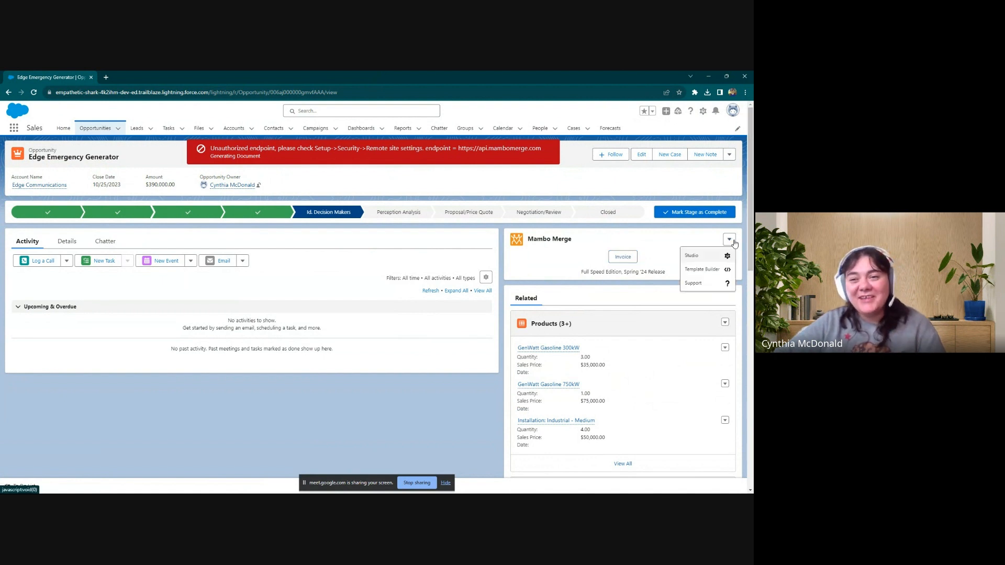
left_click(709, 256)
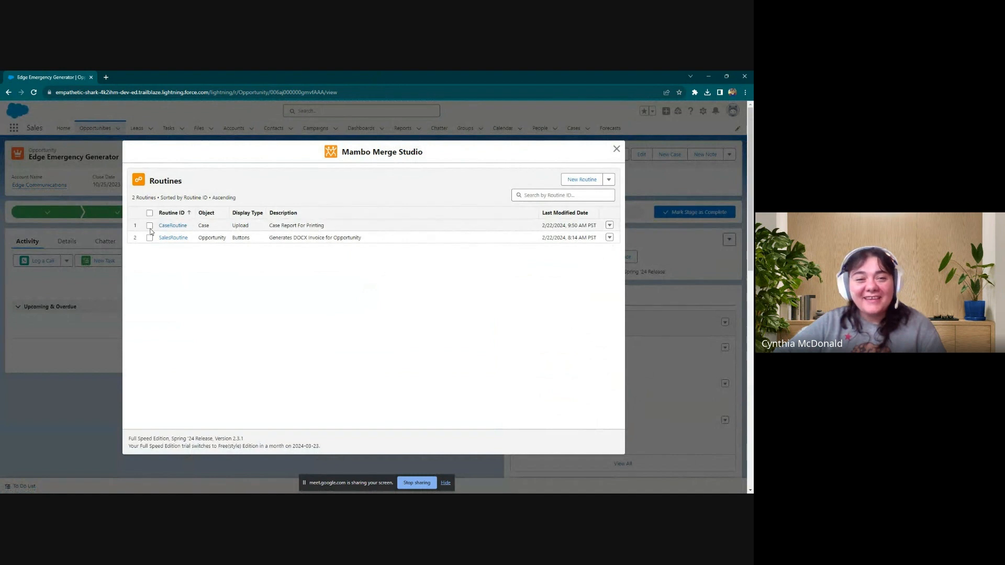
left_click(180, 237)
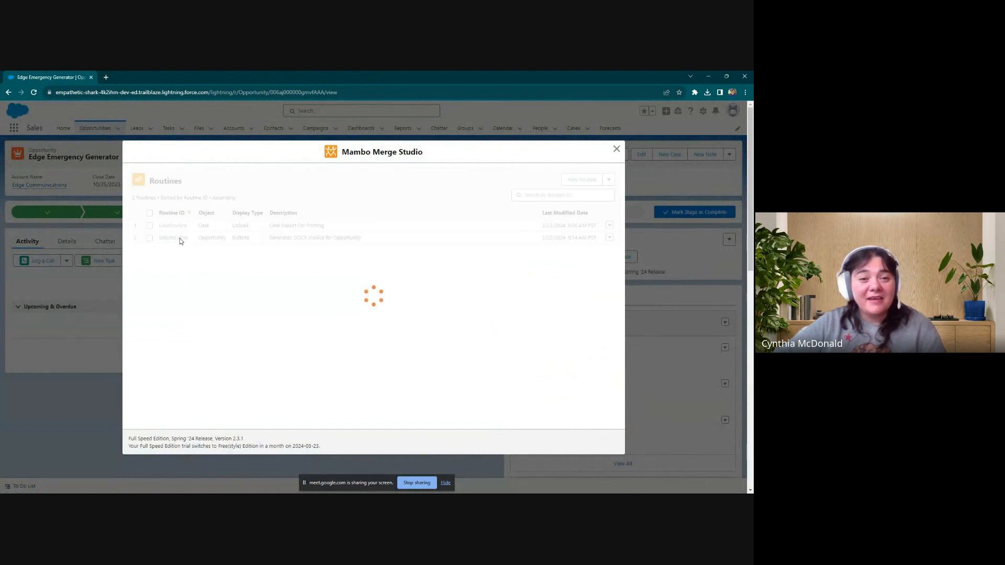
left_click(603, 419)
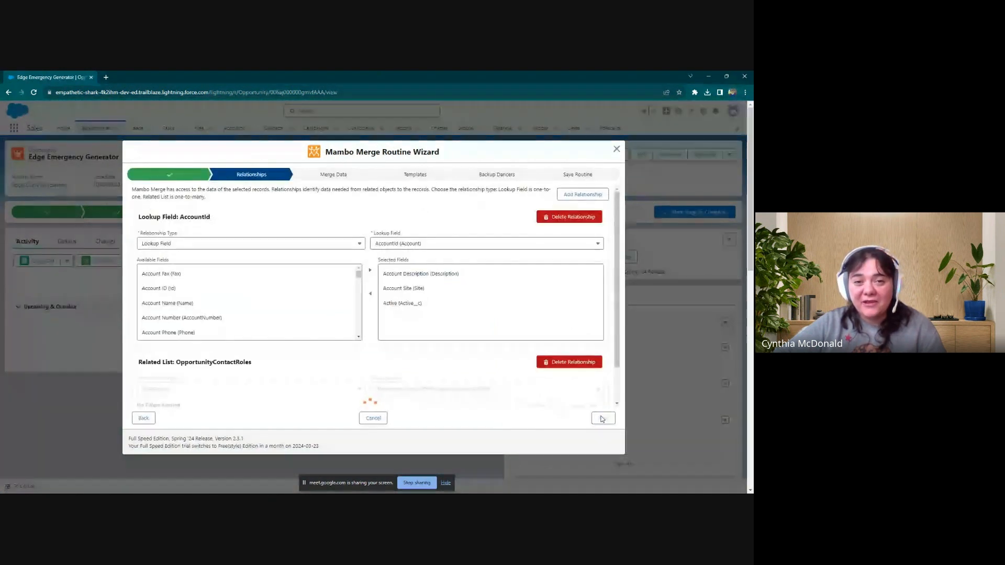
left_click(602, 418)
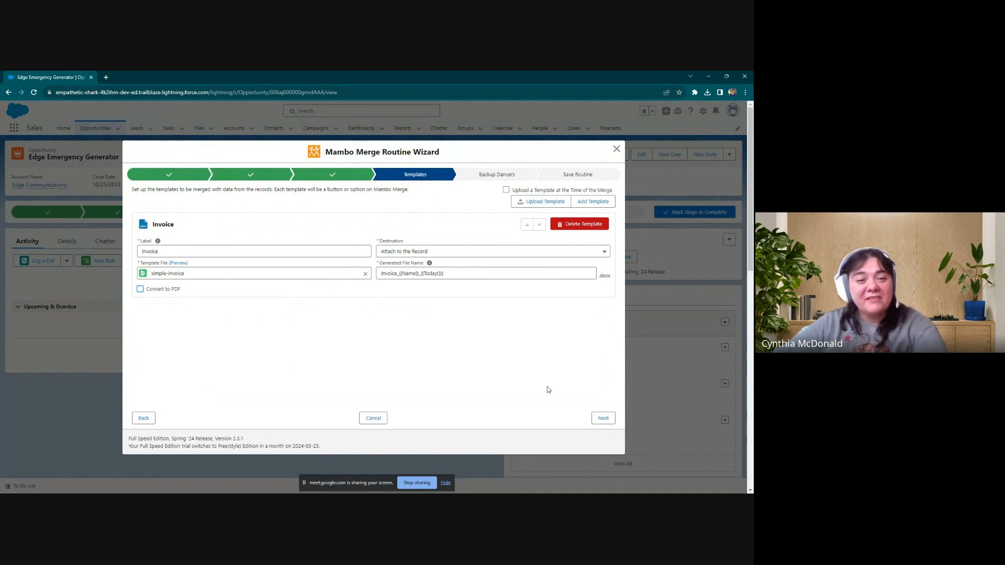
left_click(608, 421)
left_click(608, 420)
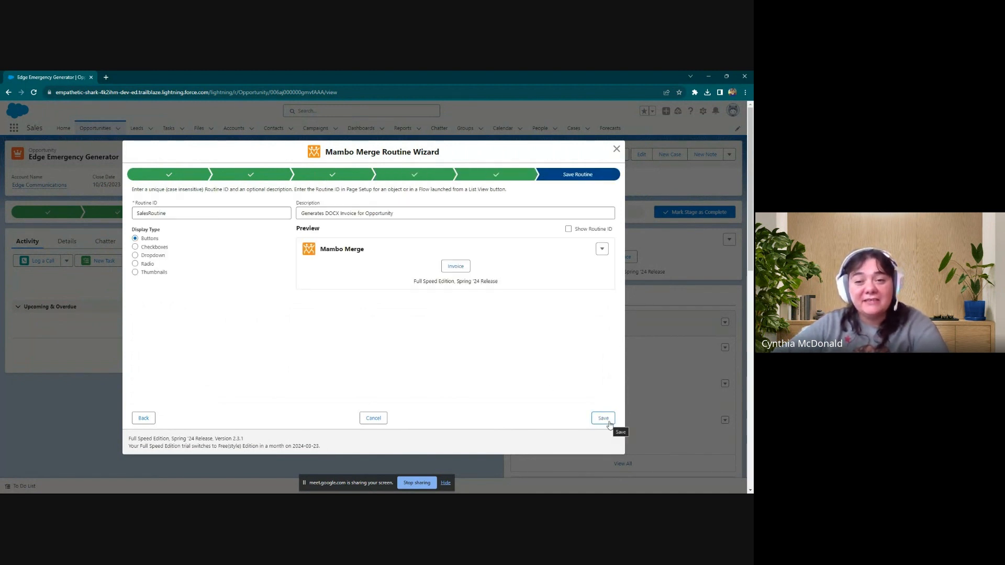
left_click(608, 421)
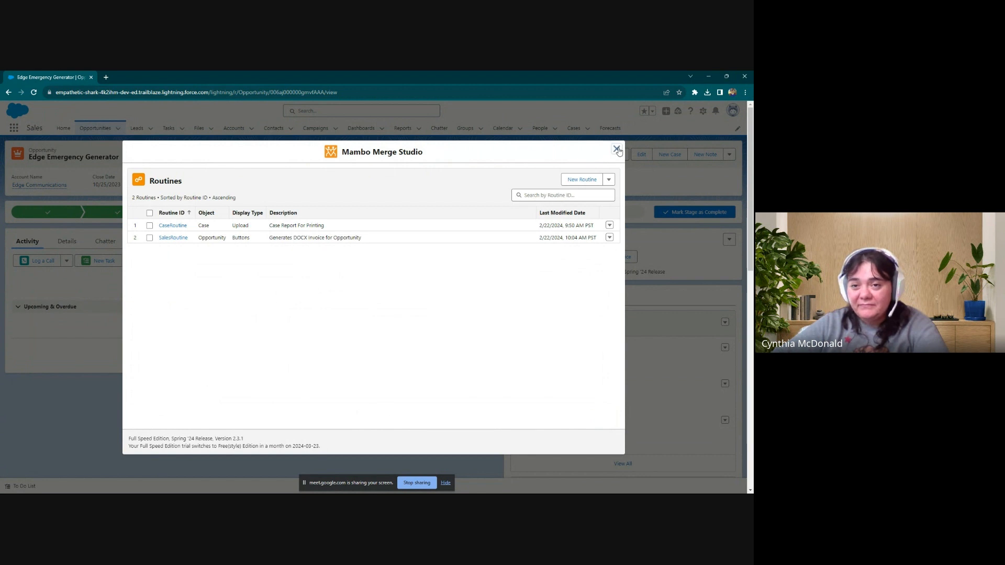
- Return to the opportunity, generate the invoice, and open the resulting Word document for editing
left_click(617, 149)
left_click(628, 258)
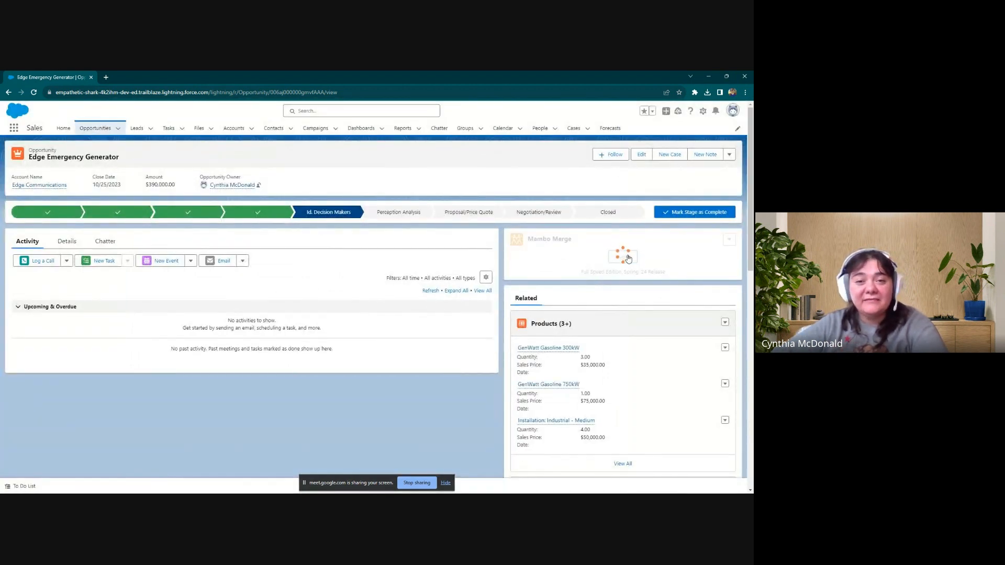
left_click(325, 156)
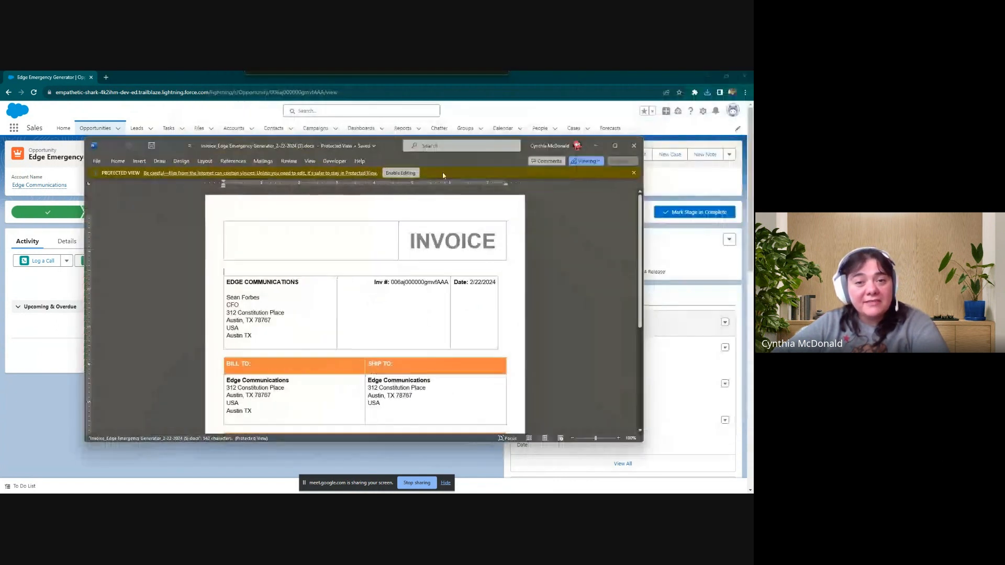
left_click(406, 174)
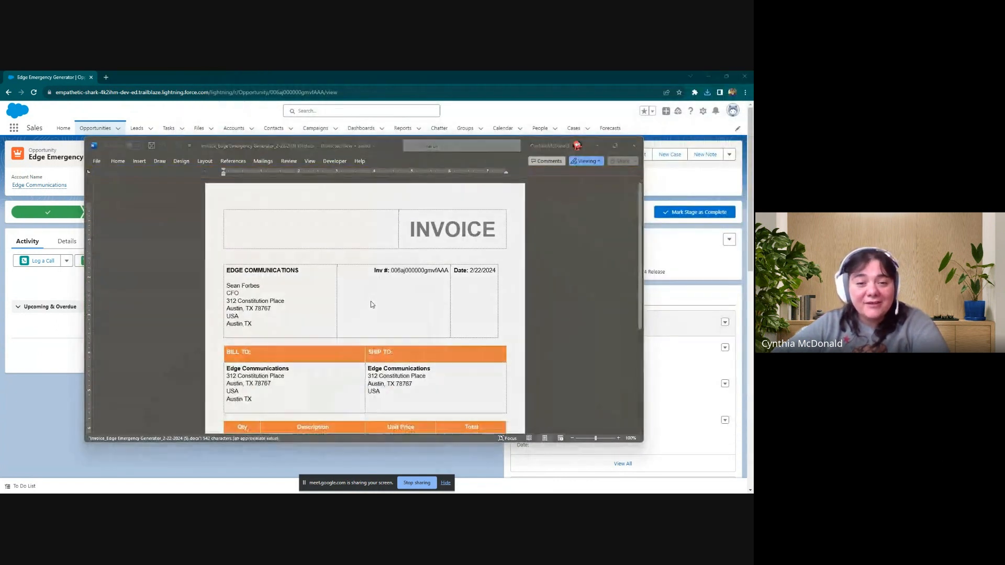
- Review the invoice's line items and grand total in Word and close the document
scroll(371, 304, "down", 5)
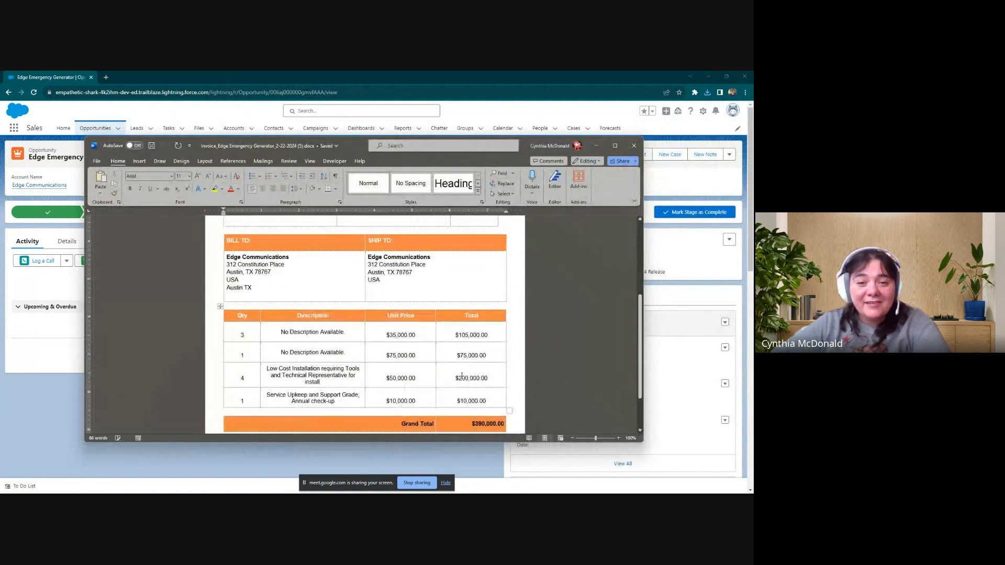
left_click(465, 380)
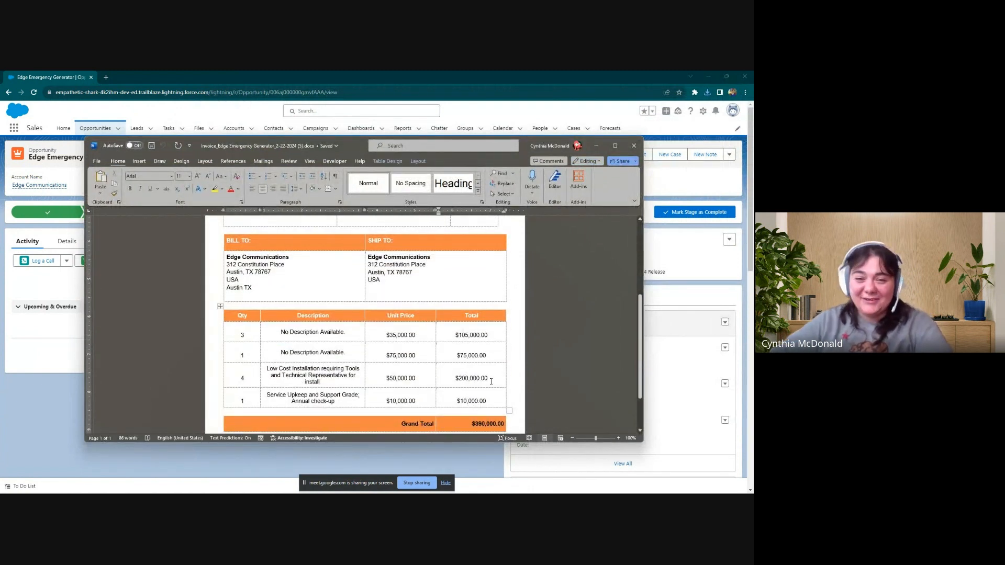
left_click(633, 145)
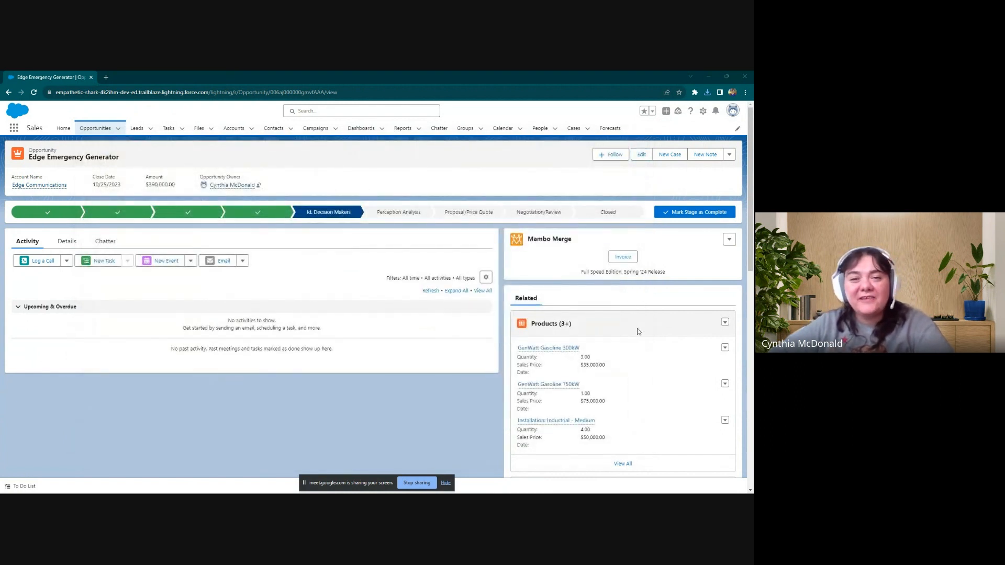
- Reopen SalesRoutine in Mambo Merge Studio and keep {{FieldName}} as its merge field notation
left_click(729, 243)
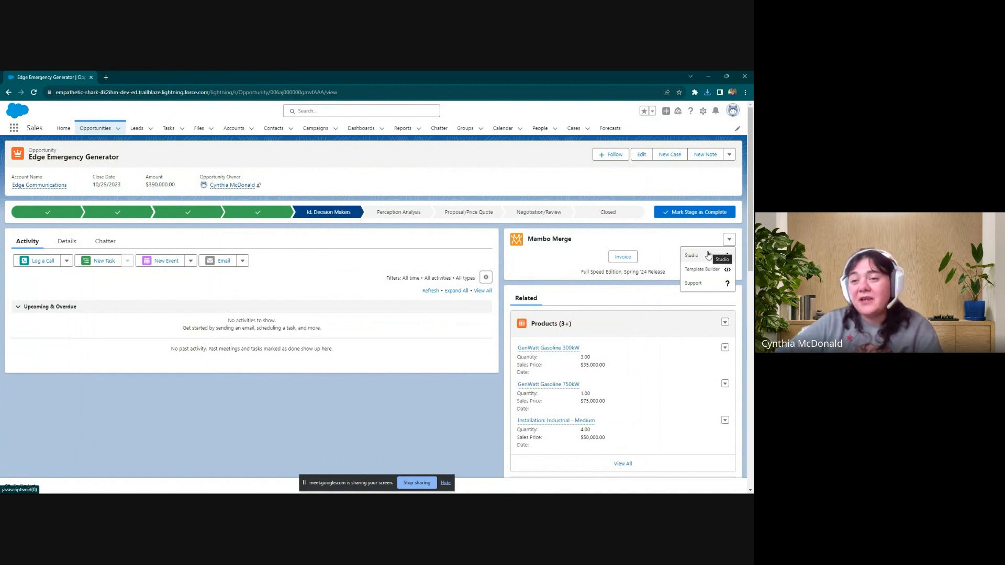
left_click(708, 255)
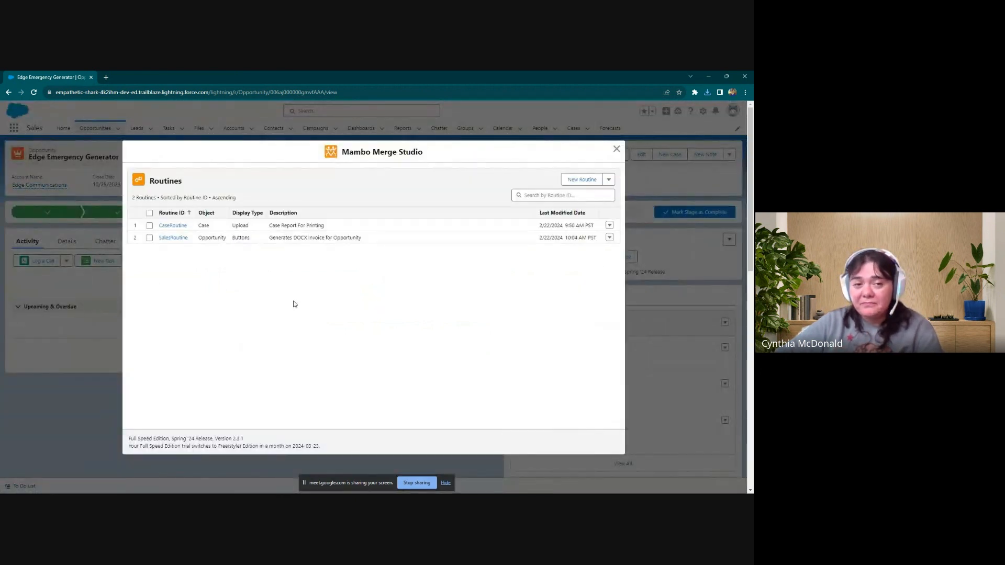
left_click(171, 240)
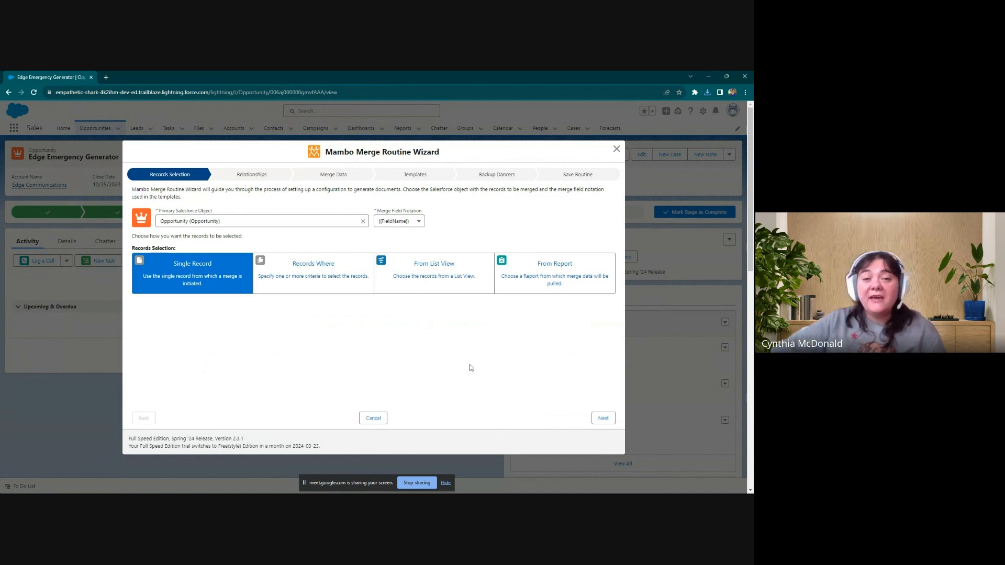
left_click(408, 222)
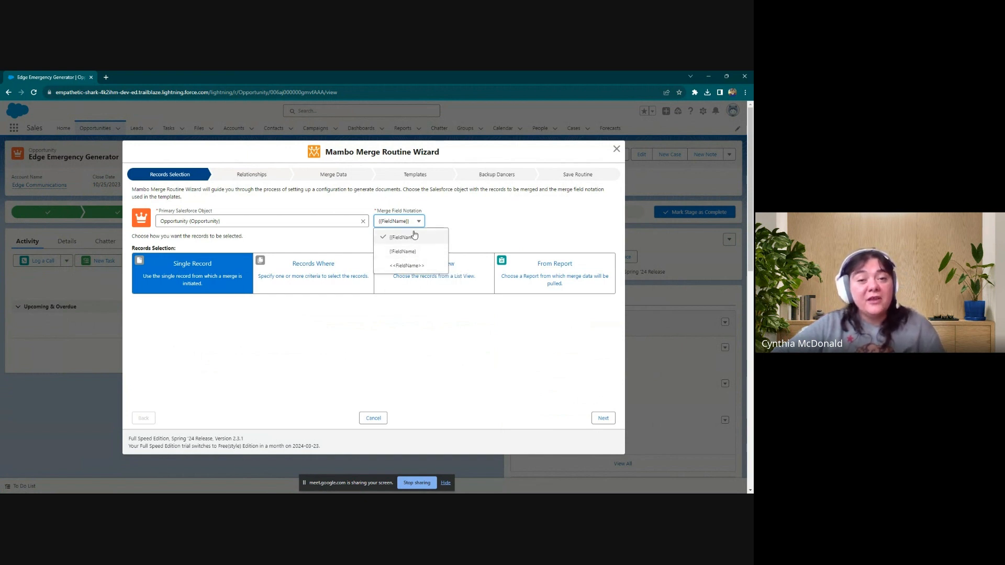
left_click(433, 238)
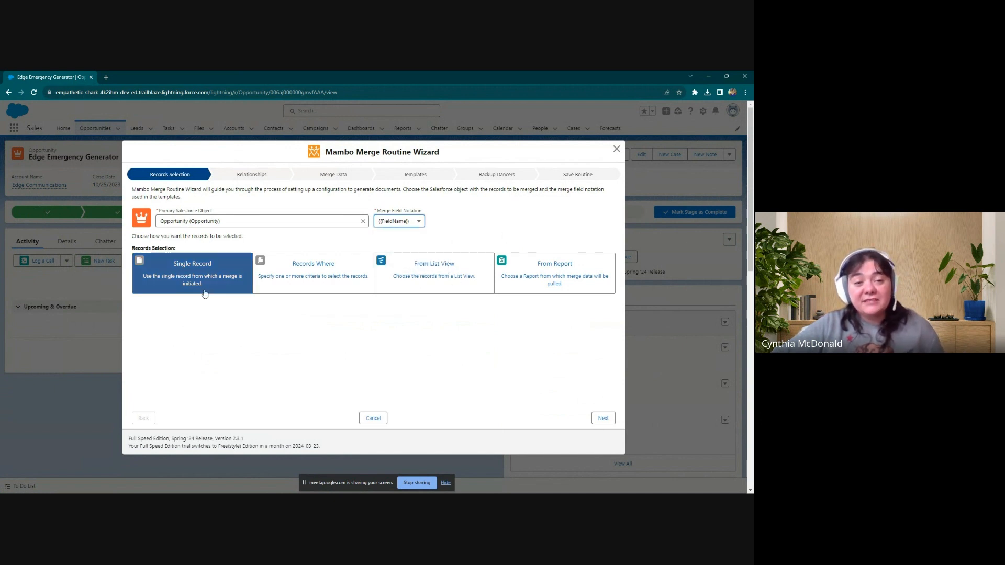
- Examine the routine's relationships: the AccountId lookup field and the OpportunityContactRoles related list
left_click(603, 419)
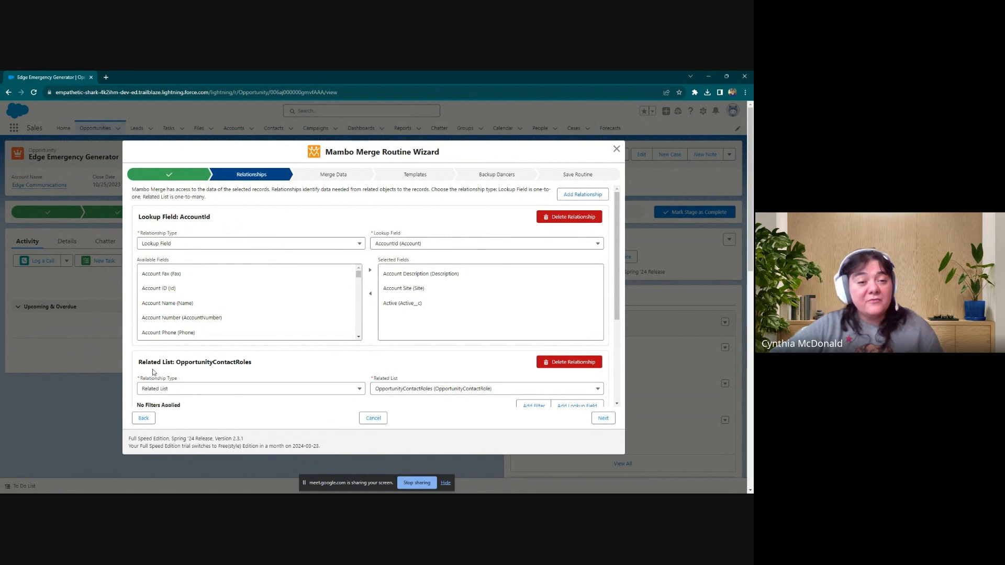
scroll(285, 353, "down", 2)
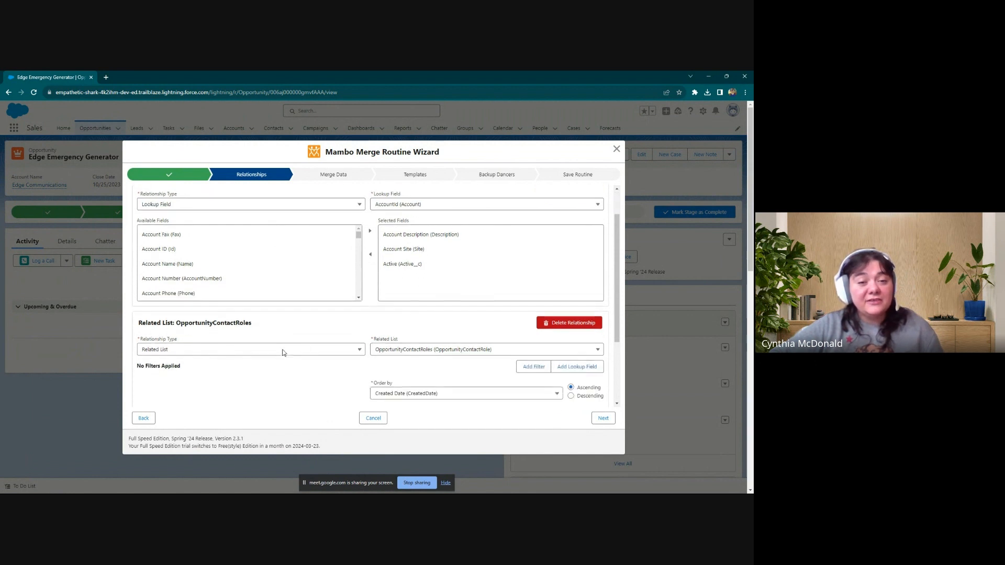
scroll(261, 357, "down", 2)
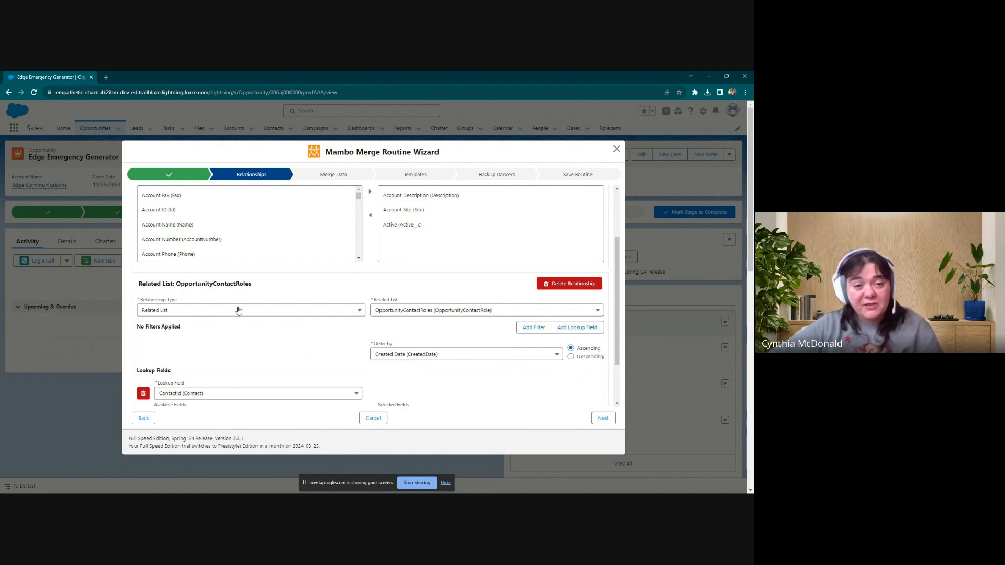
scroll(374, 319, "up", 3)
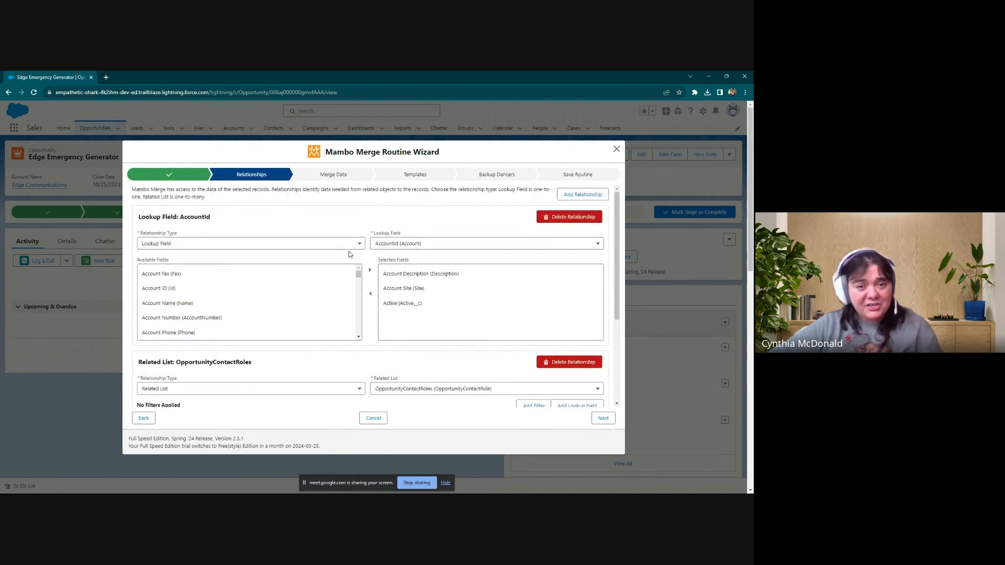
- Copy the {{AccountId}} merge field from the routine's merge data preview and look through the other fields
left_click(602, 418)
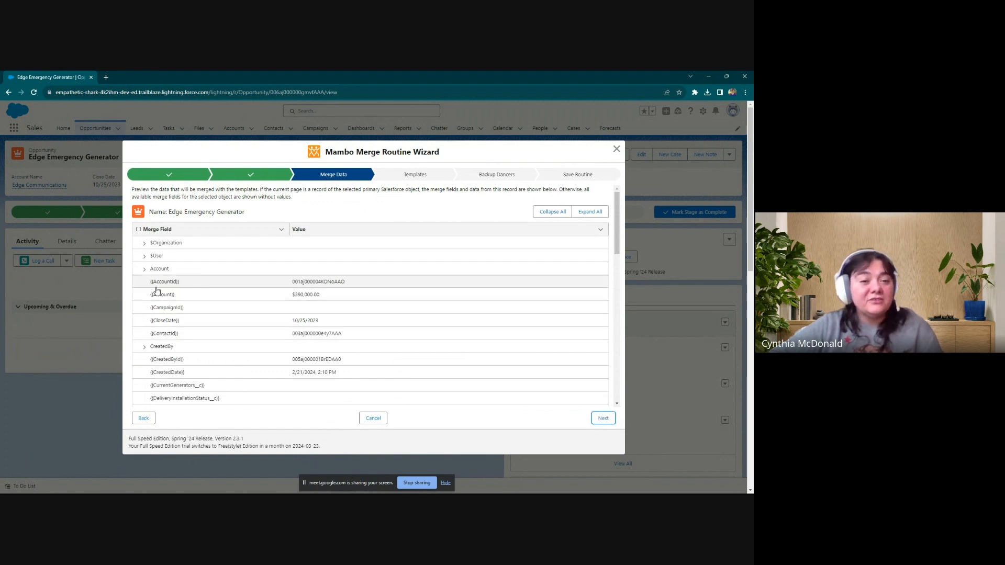
left_click_drag(181, 283, 150, 283)
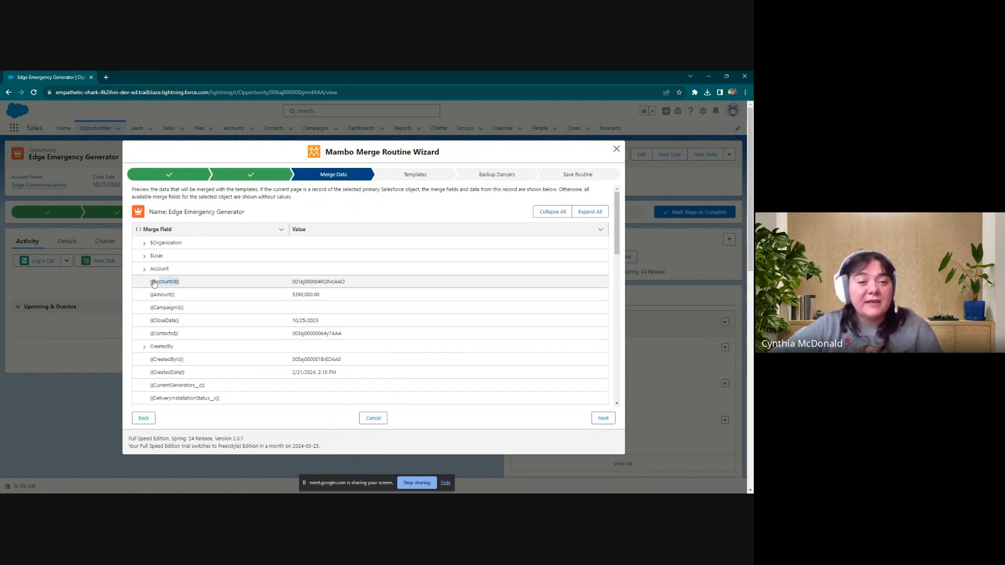
right_click(160, 288)
left_click(189, 294)
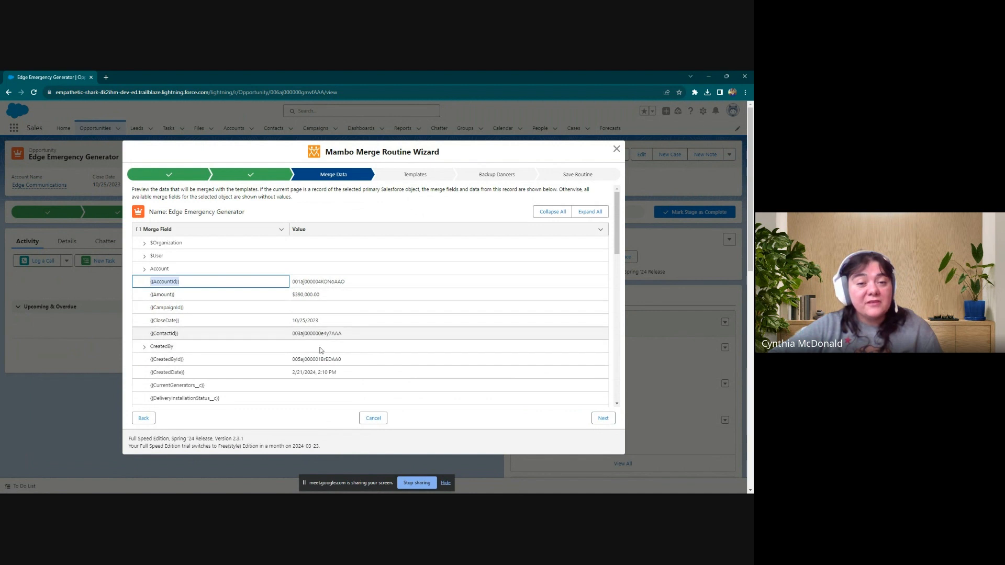
scroll(349, 374, "down", 1)
scroll(349, 375, "down", 1)
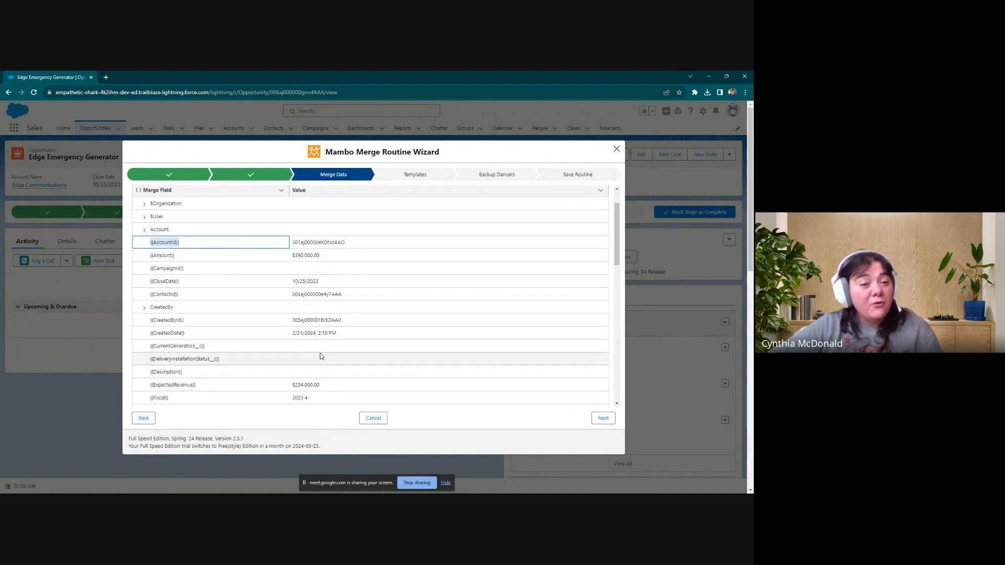
- Set the Invoice template to convert to PDF with a preview shown, and continue to the routine's Backup Dancers setup
left_click(605, 418)
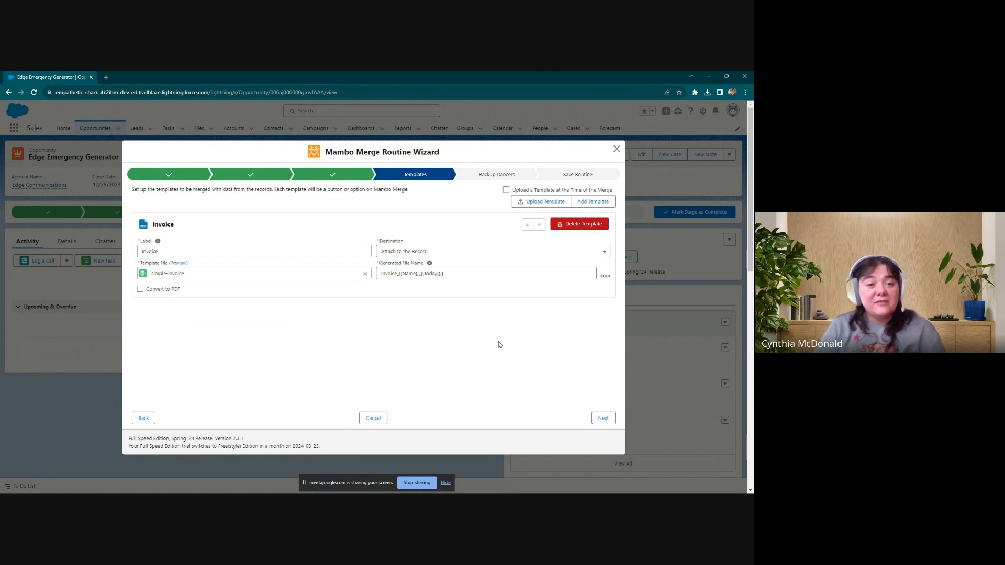
left_click(140, 289)
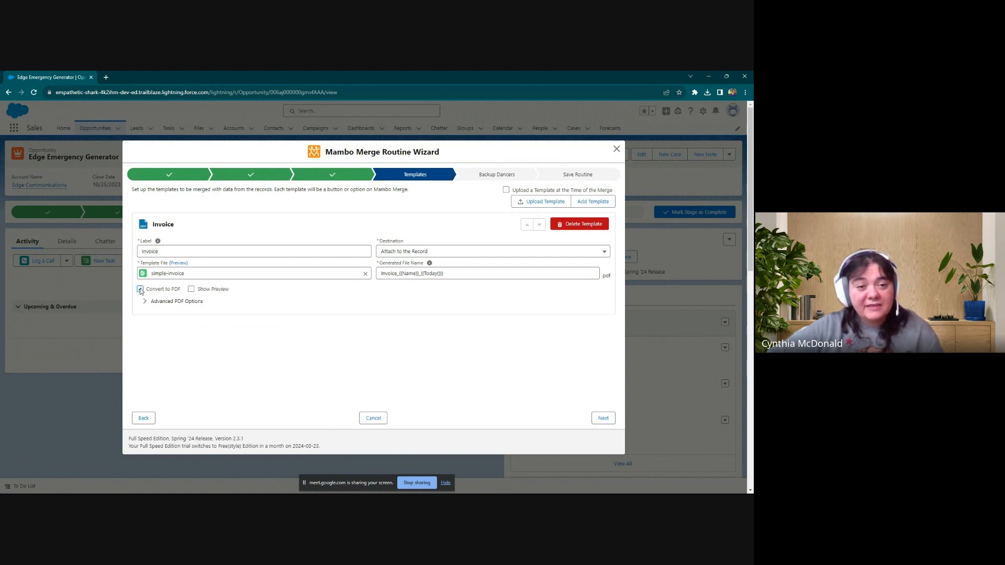
left_click(192, 289)
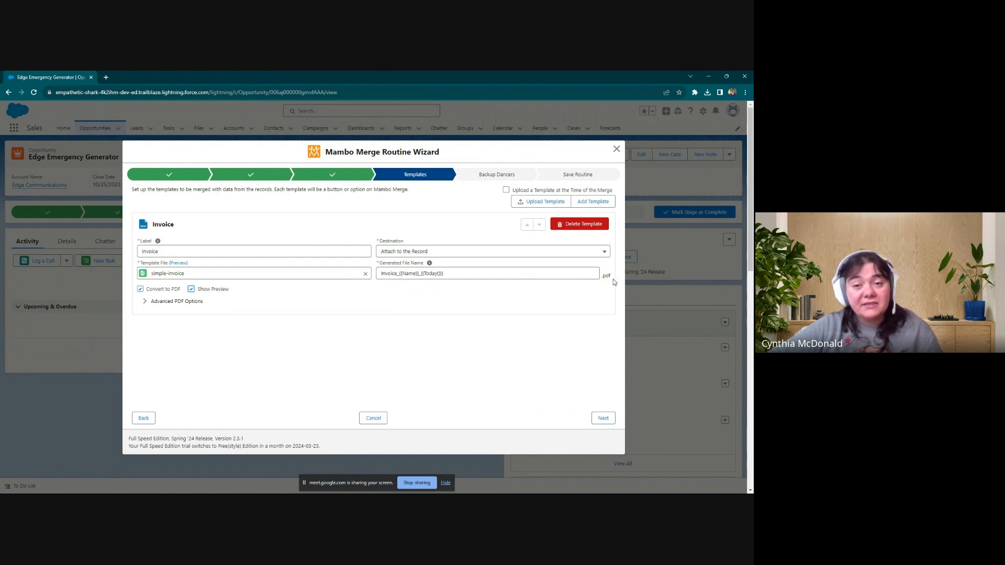
left_click(139, 289)
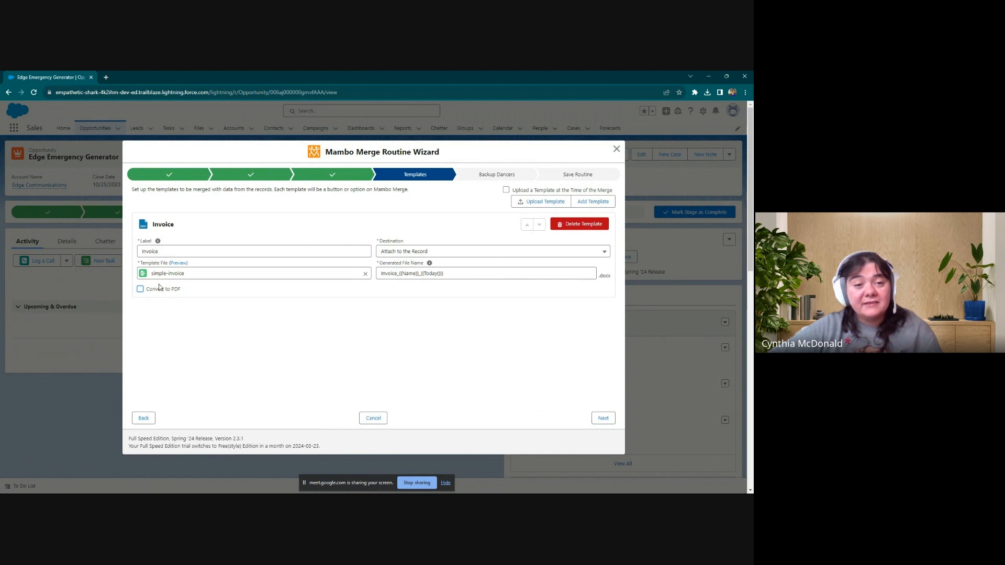
left_click(141, 289)
left_click(192, 290)
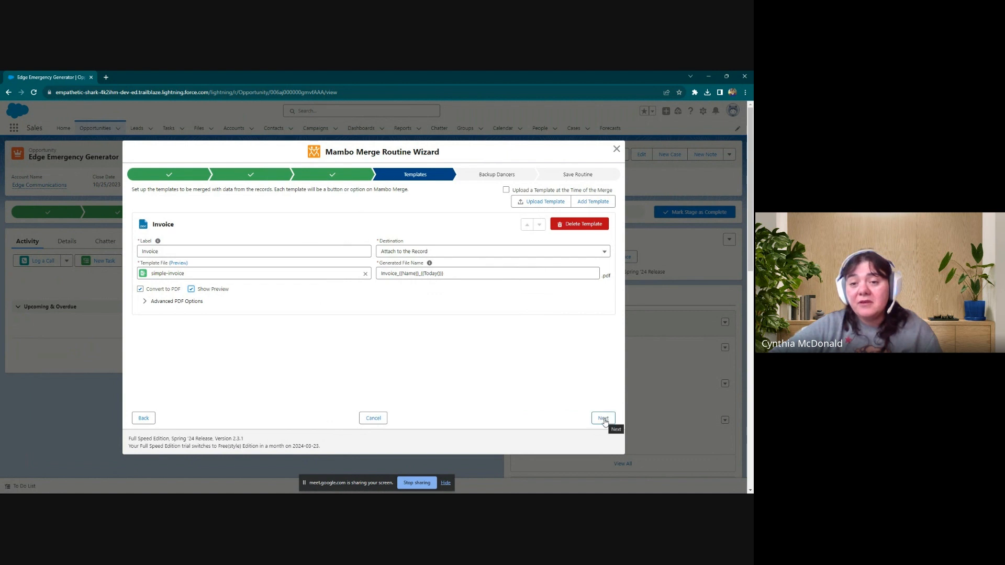
left_click(604, 421)
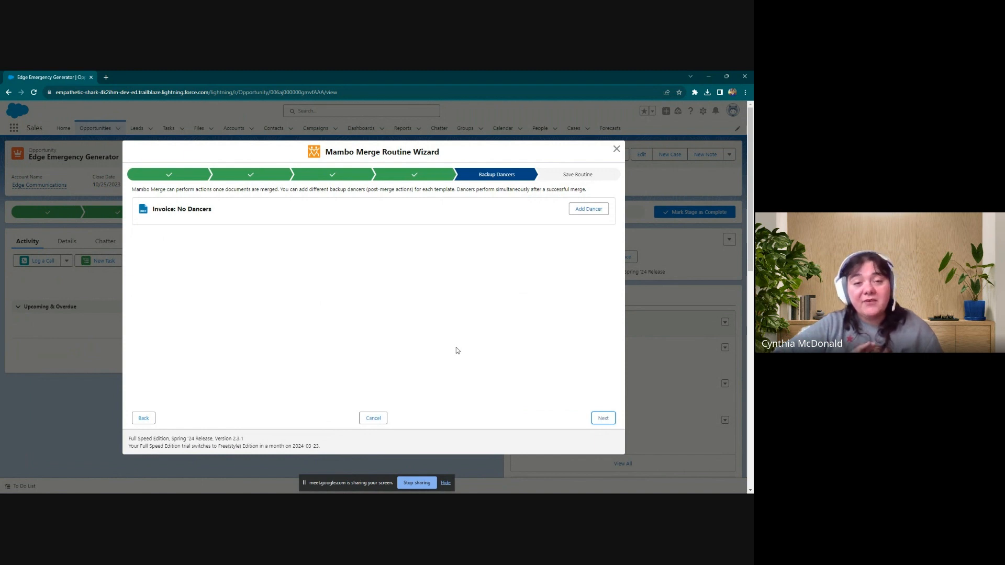
- Add a backup dancer to the Invoice template, look through its available actions, and remove it again
left_click(595, 210)
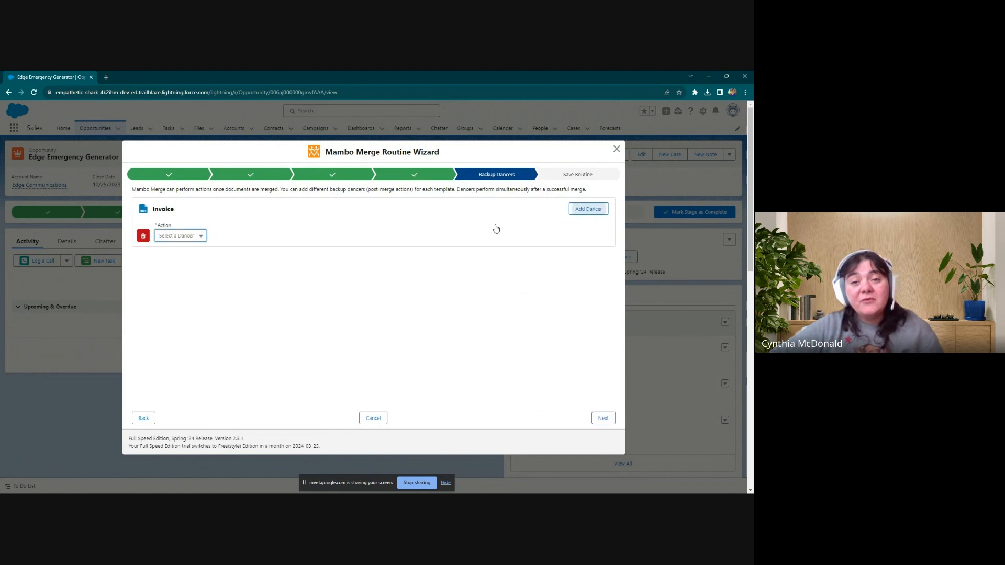
left_click(182, 240)
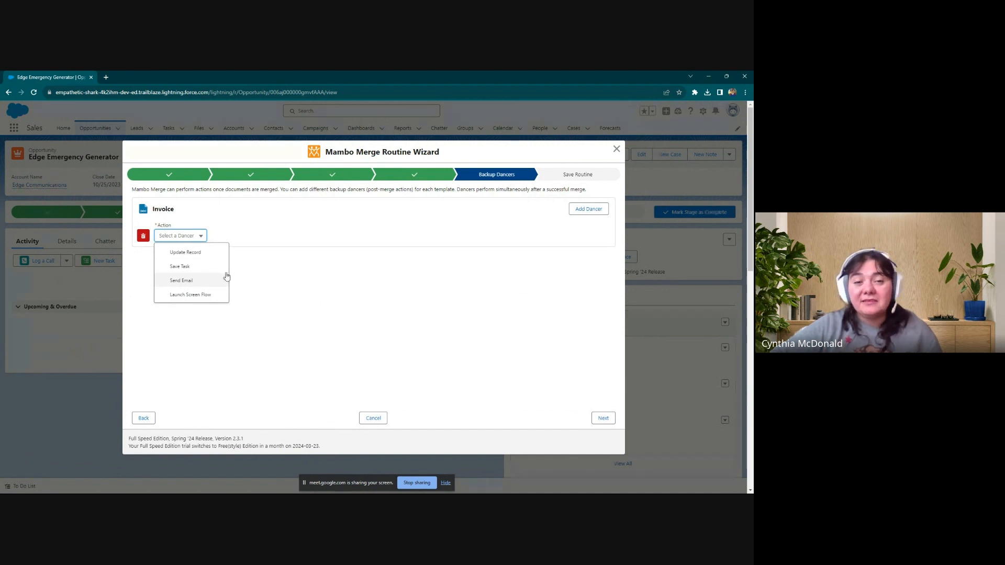
left_click(88, 253)
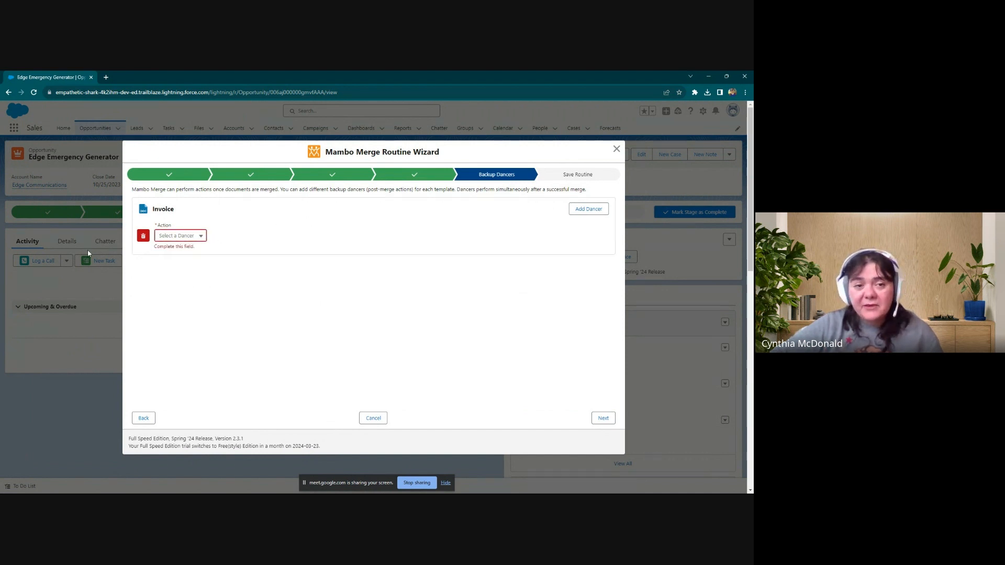
left_click(143, 237)
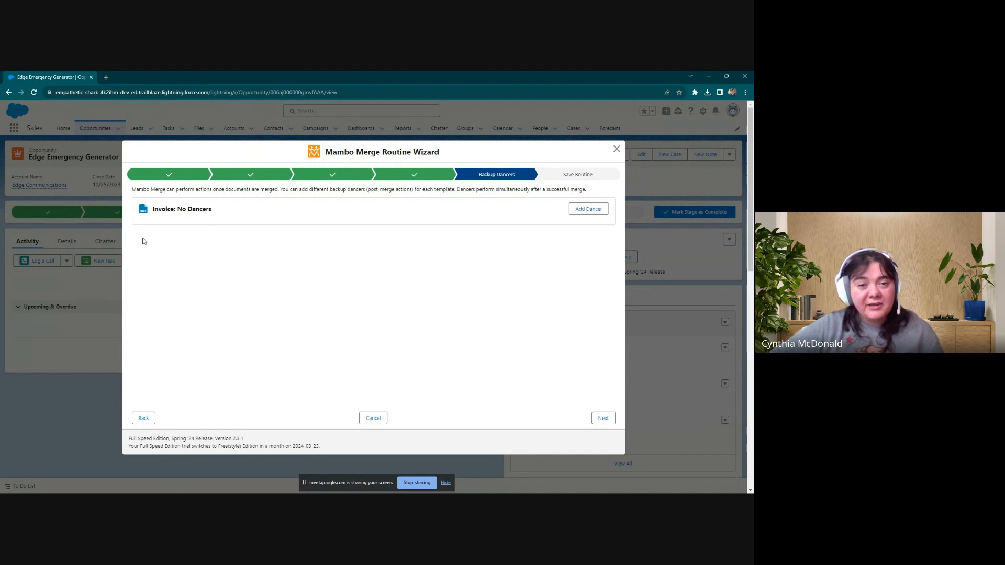
- Continue to the routine's save settings and change its description to "Generates PDF Invoice for Opportunity"
left_click(603, 418)
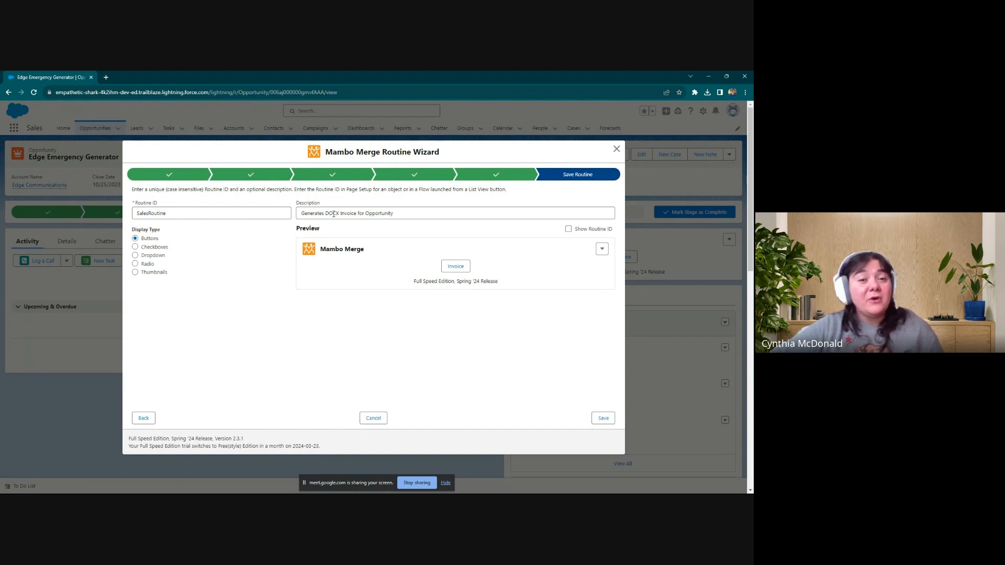
left_click_drag(340, 214, 325, 214)
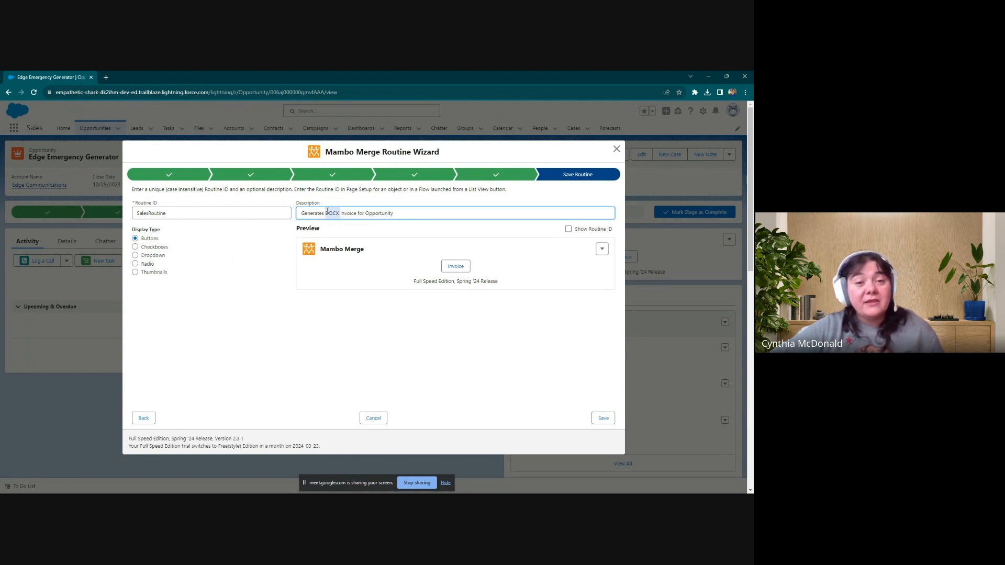
type("PDF")
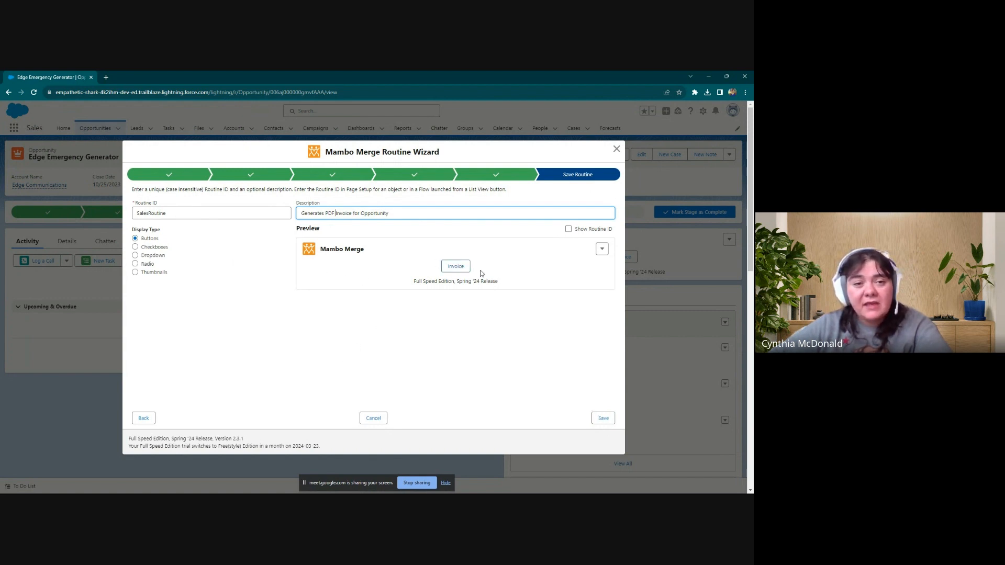
- Preview the Checkboxes, Dropdown, Radio and Thumbnails display types for the routine, and return it to Buttons
left_click(135, 247)
left_click(135, 255)
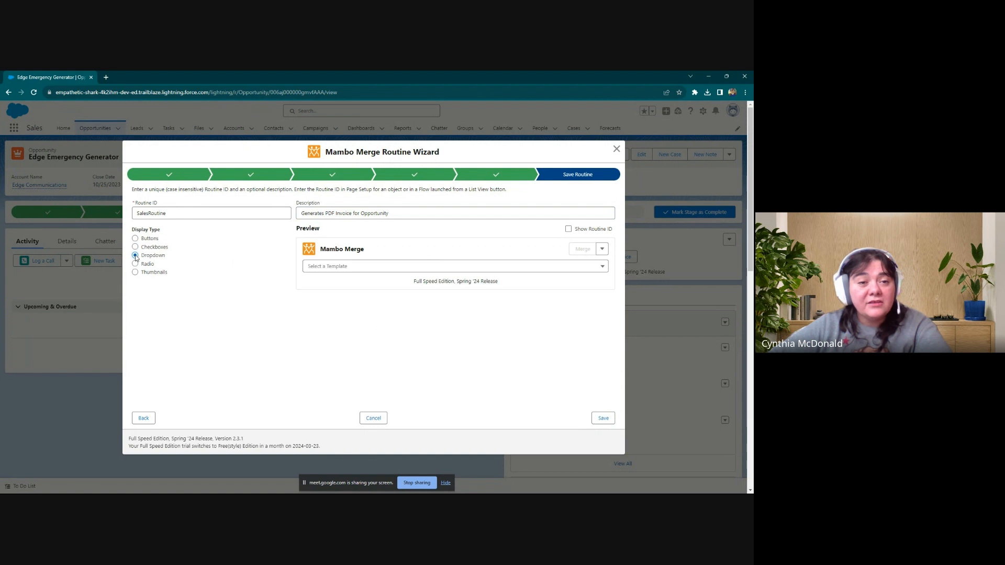
left_click(135, 263)
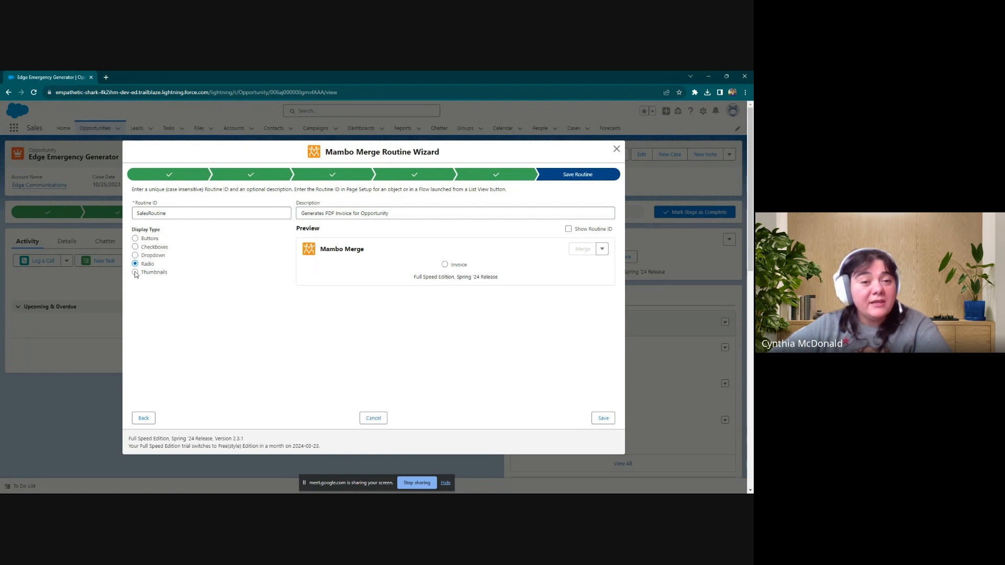
left_click(135, 272)
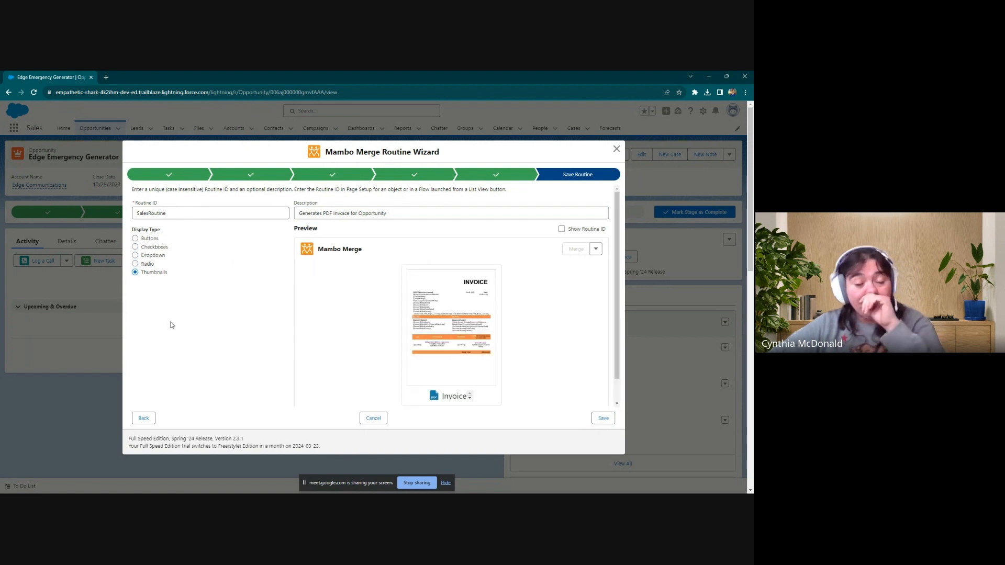
left_click(135, 263)
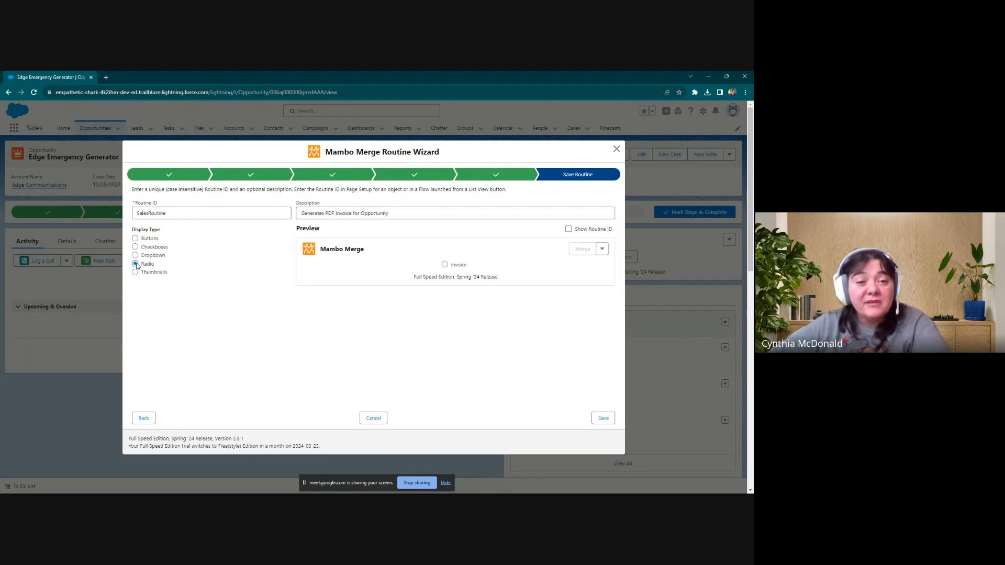
left_click(136, 247)
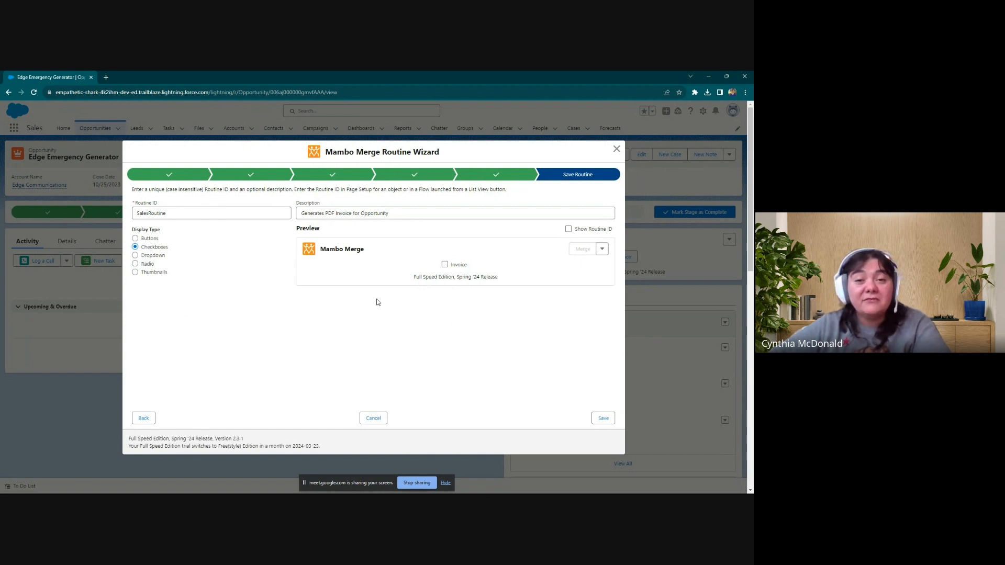
left_click(135, 239)
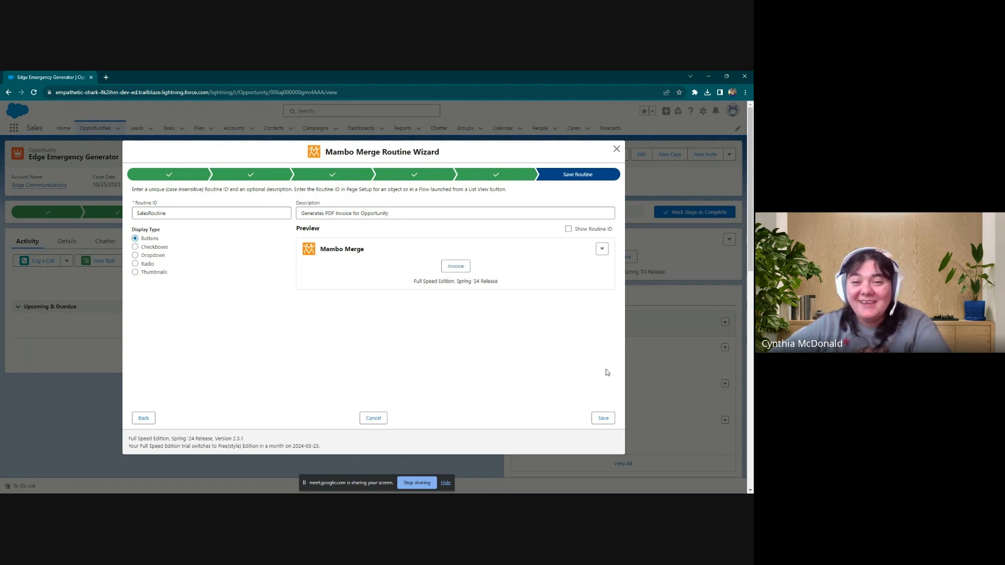
- Save SalesRoutine and try generating the Invoice document from the Edge Emergency Generator opportunity
left_click(603, 419)
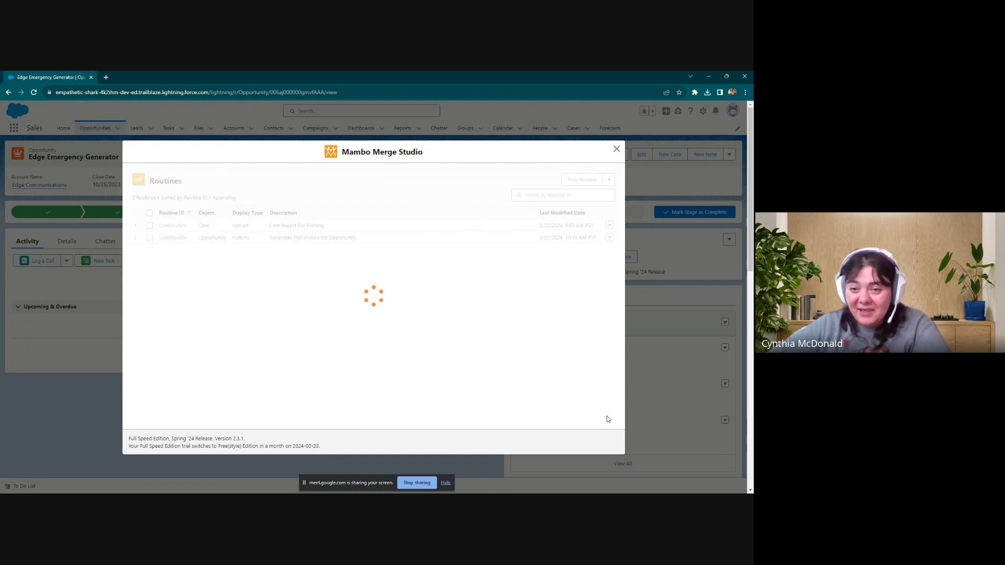
left_click(616, 149)
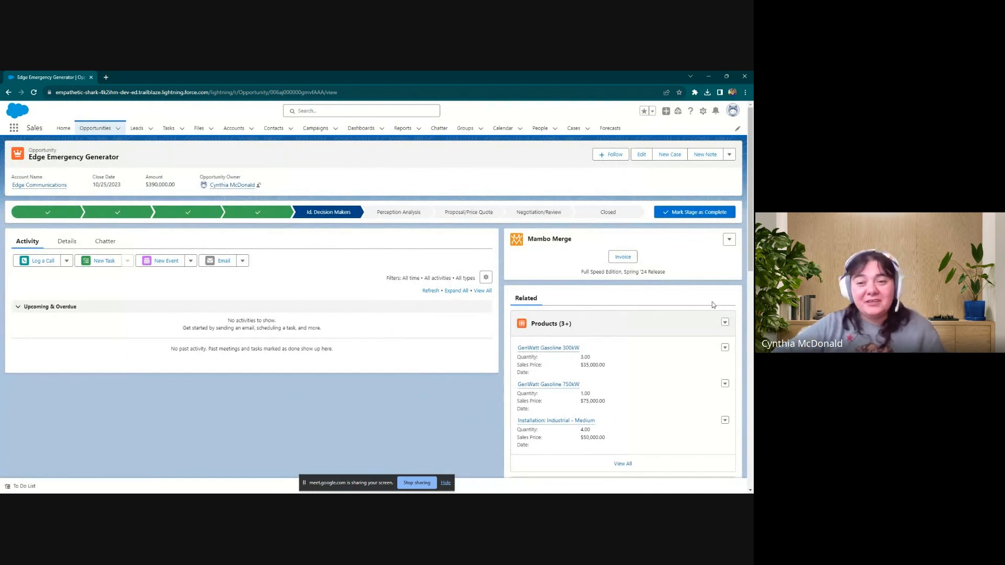
left_click(630, 260)
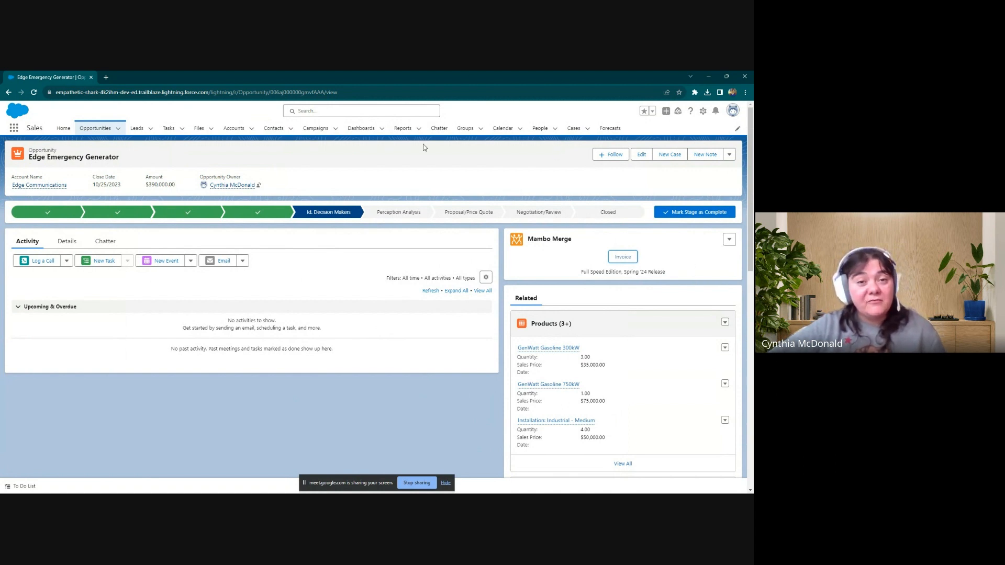
- Open Salesforce Setup, search its settings for "remote", and open Remote Site Settings
left_click(703, 113)
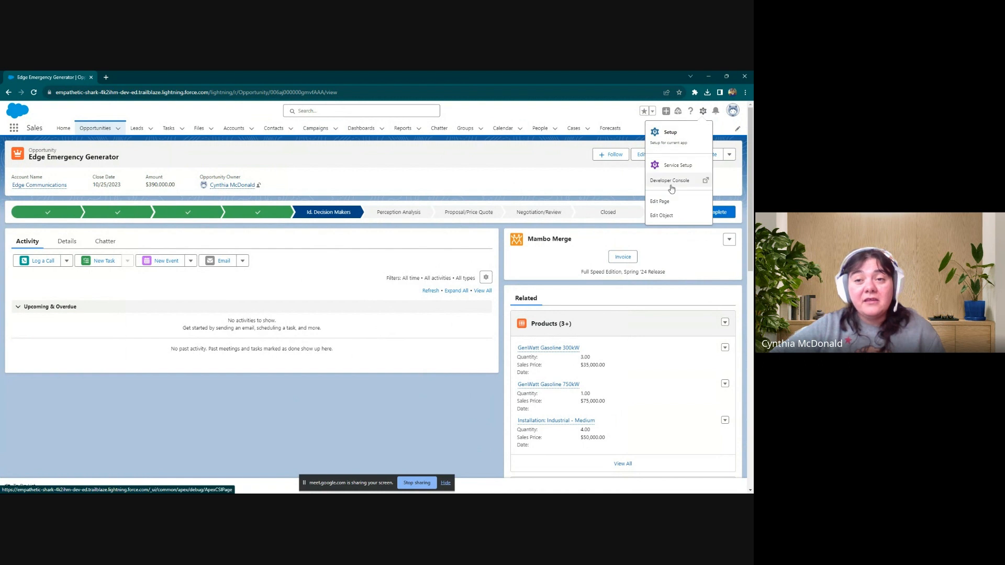
left_click(670, 135)
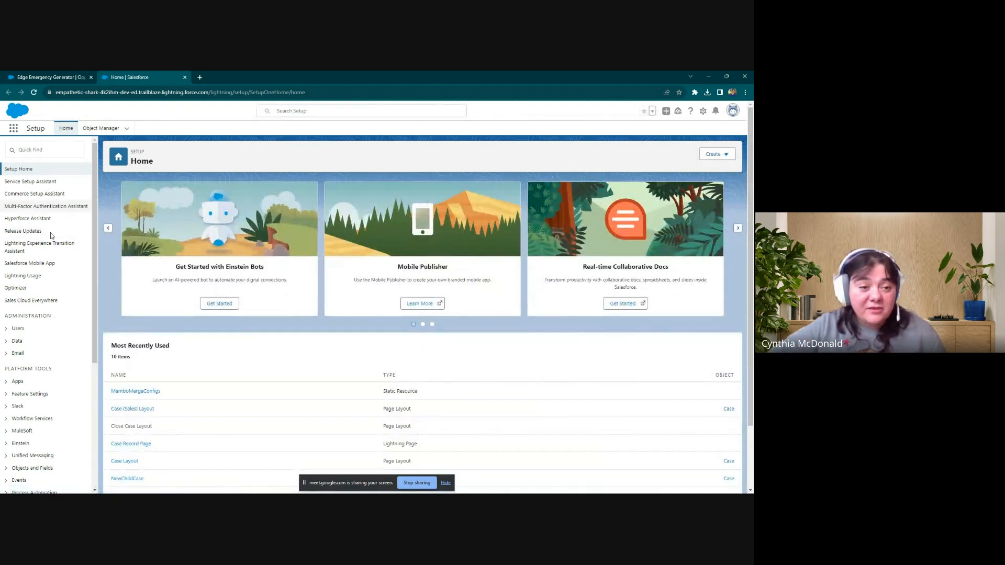
left_click(51, 151)
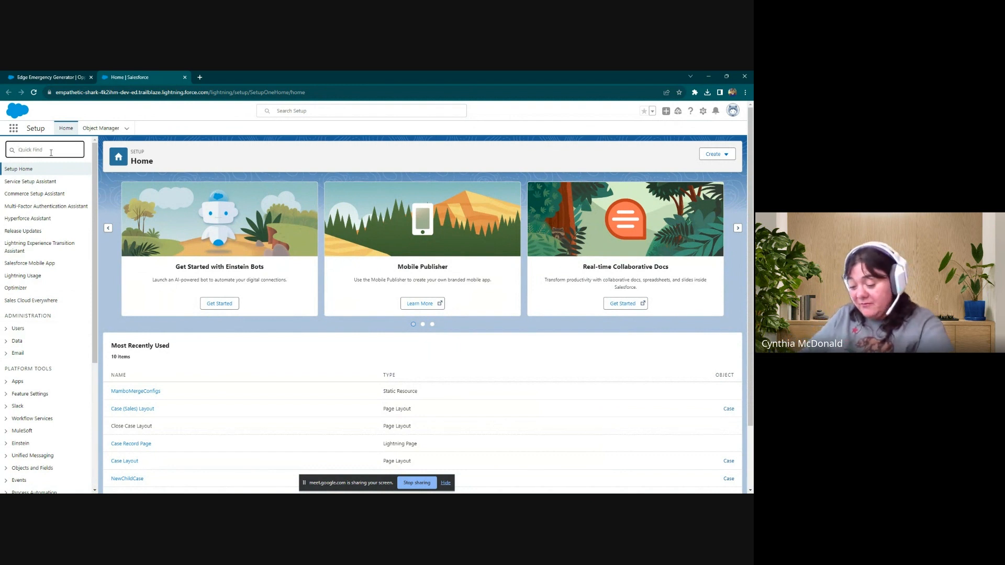
type("rem")
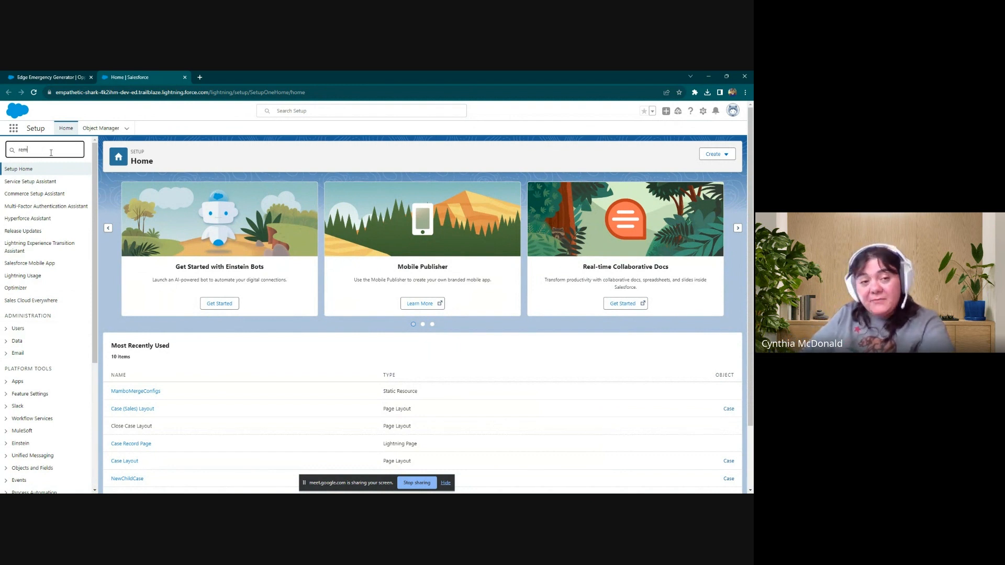
type("ote")
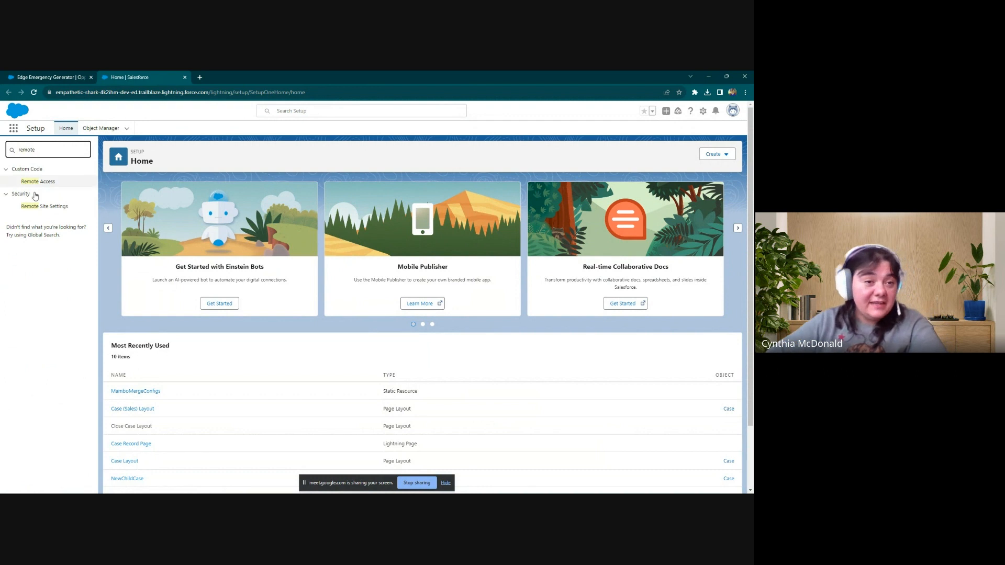
left_click(59, 208)
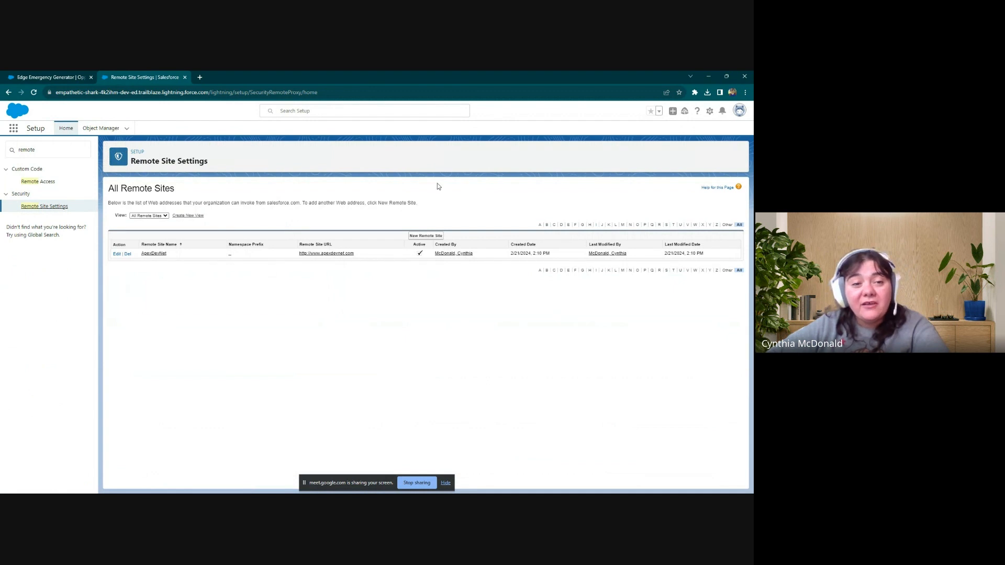
left_click(427, 236)
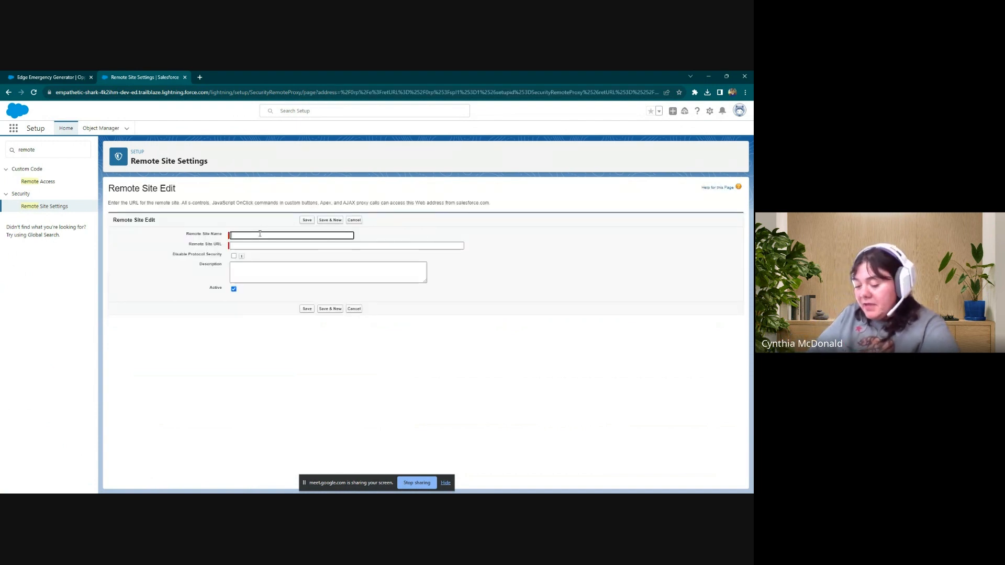
type("MamboMerge")
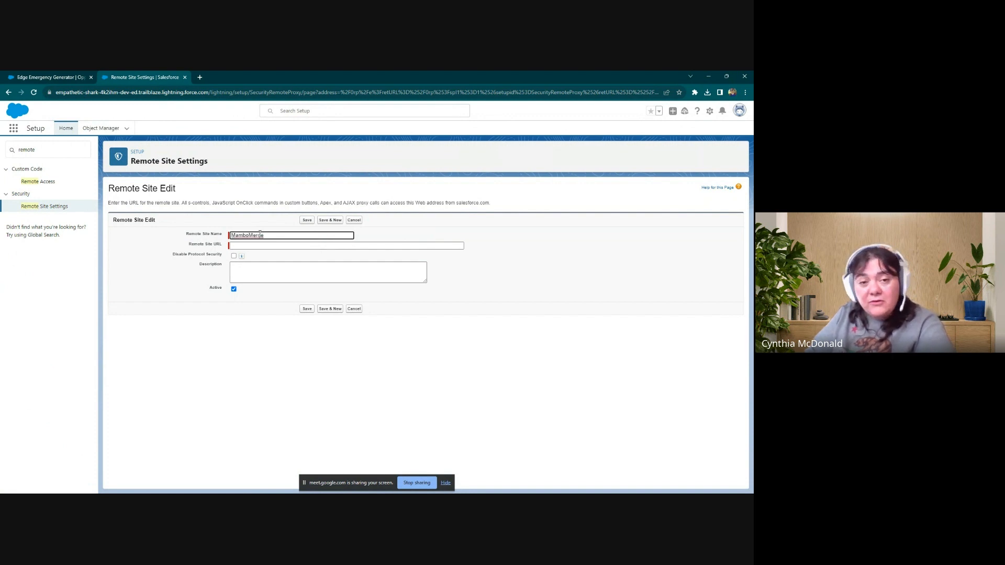
type("PDF")
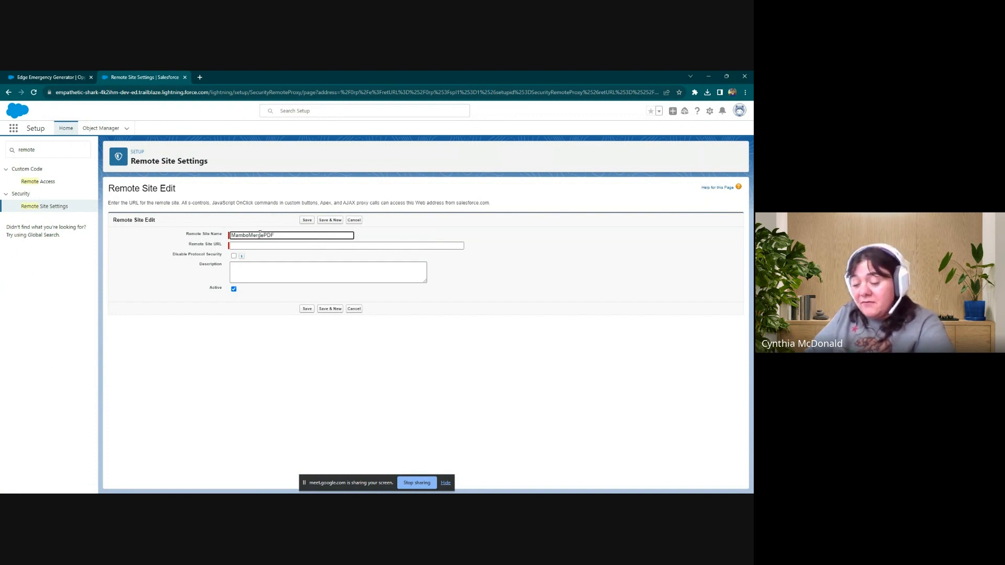
type("Convertor")
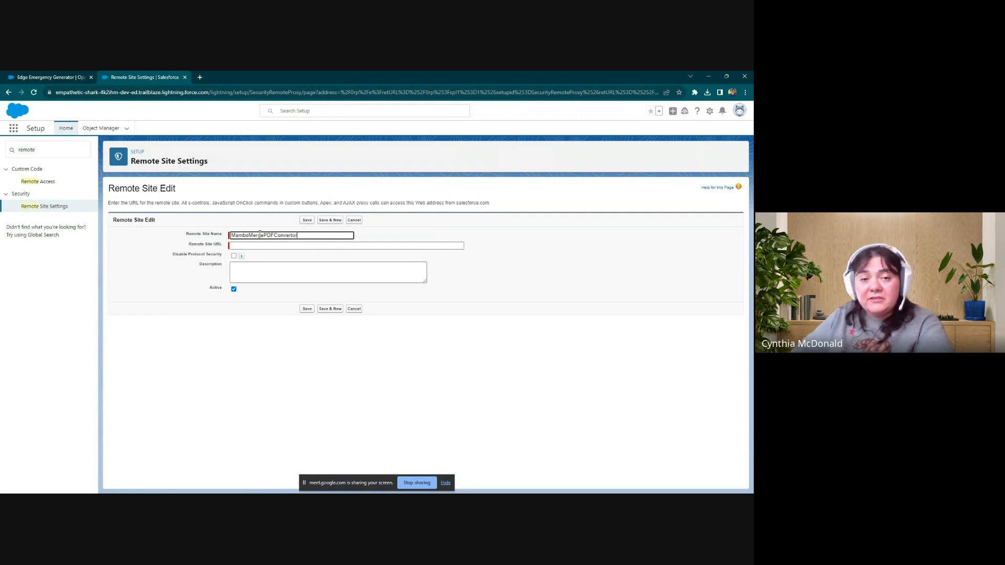
left_click(289, 245)
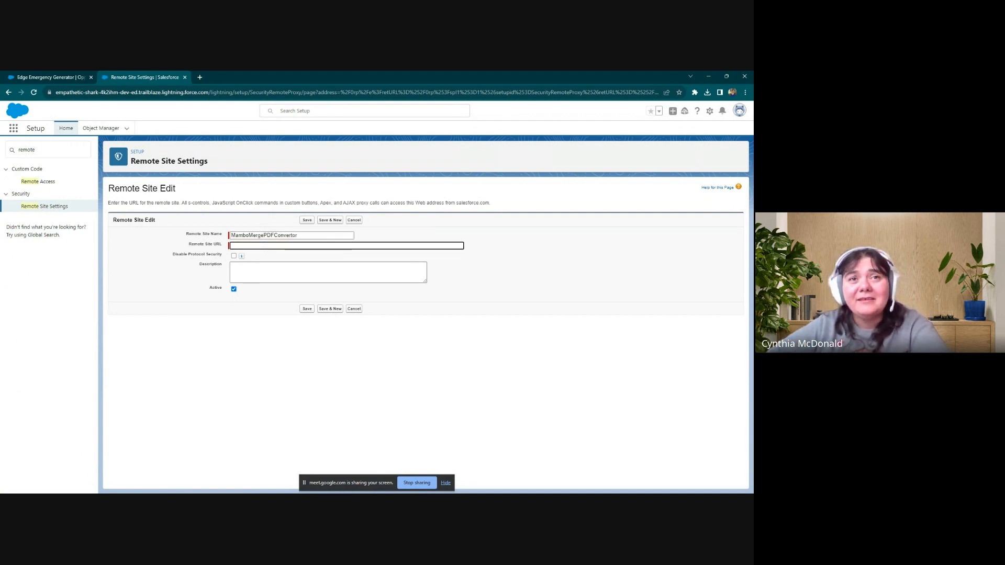
key("alt+Tab")
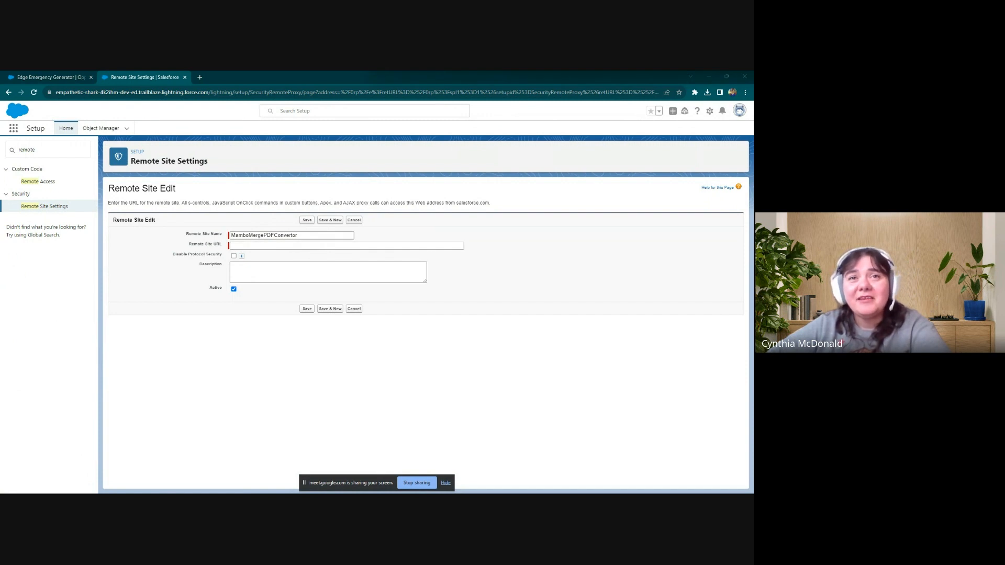
right_click(350, 245)
left_click(370, 307)
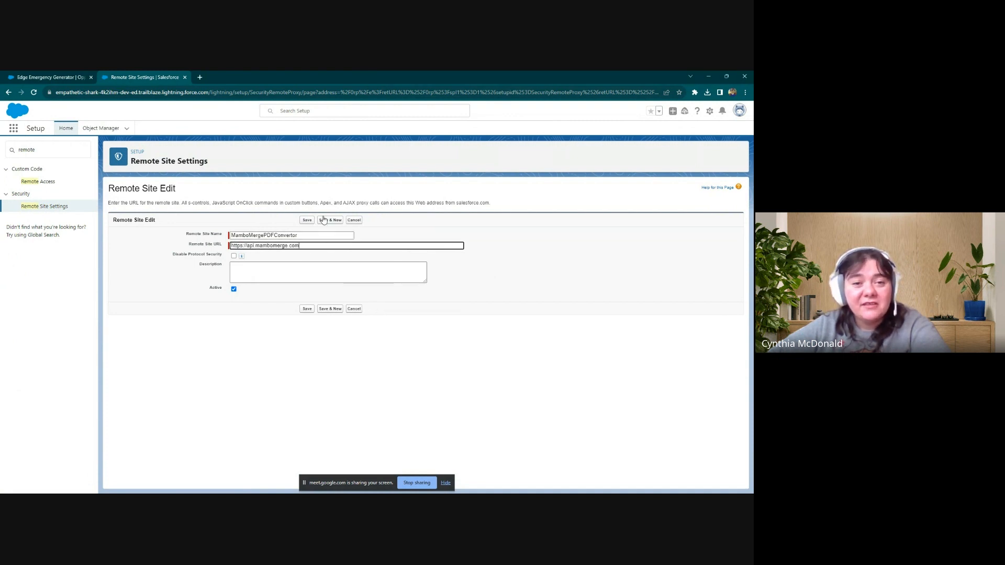
left_click(307, 221)
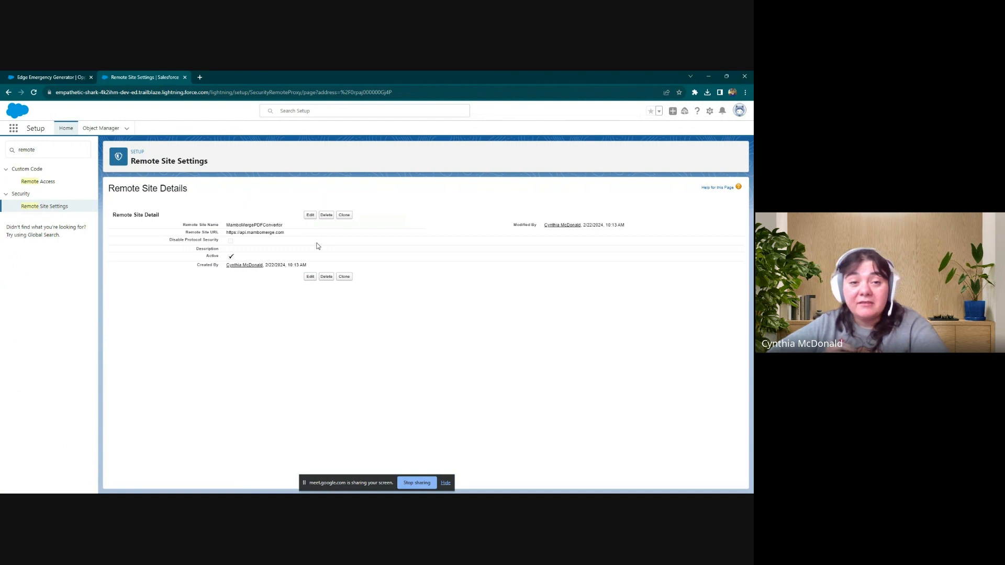
left_click(64, 208)
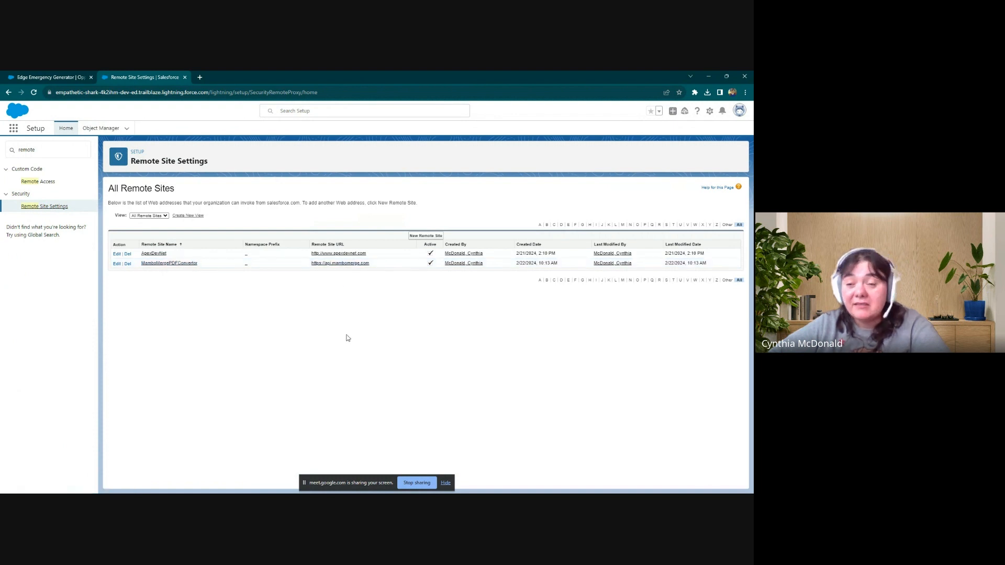
- Reload the Edge Emergency Generator opportunity, generate its Invoice with Mambo Merge, and review the PDF preview
left_click(55, 79)
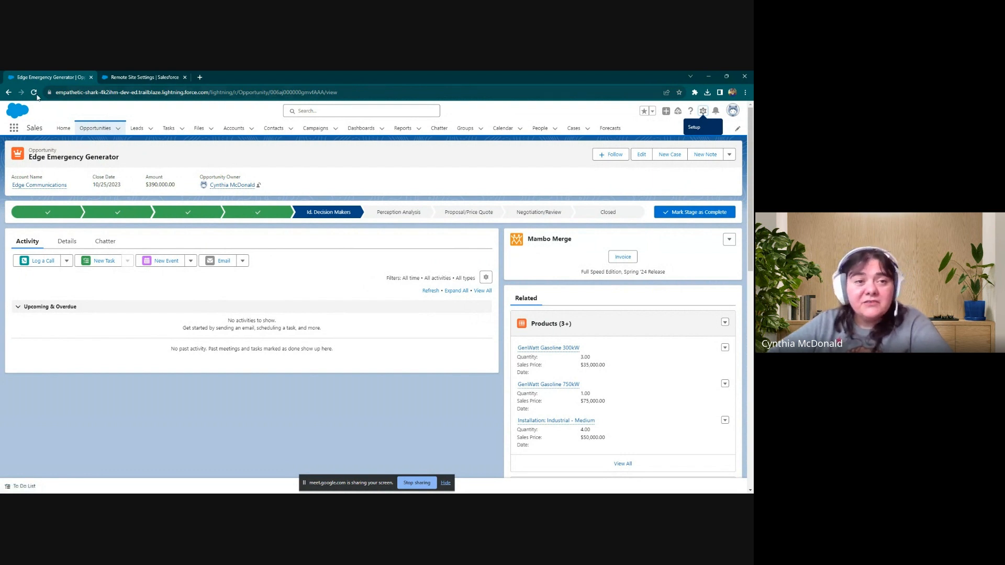
key("F5")
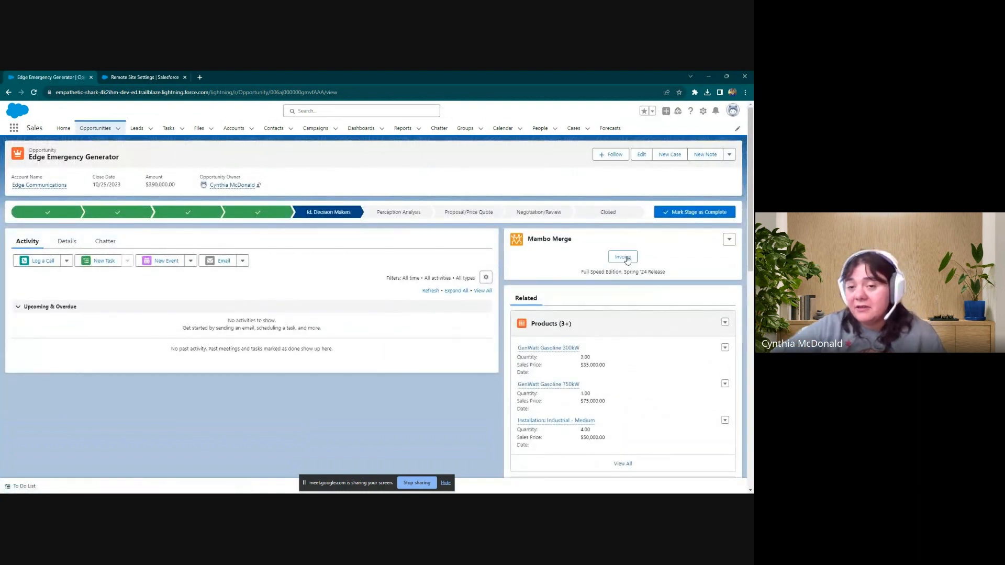
left_click(626, 259)
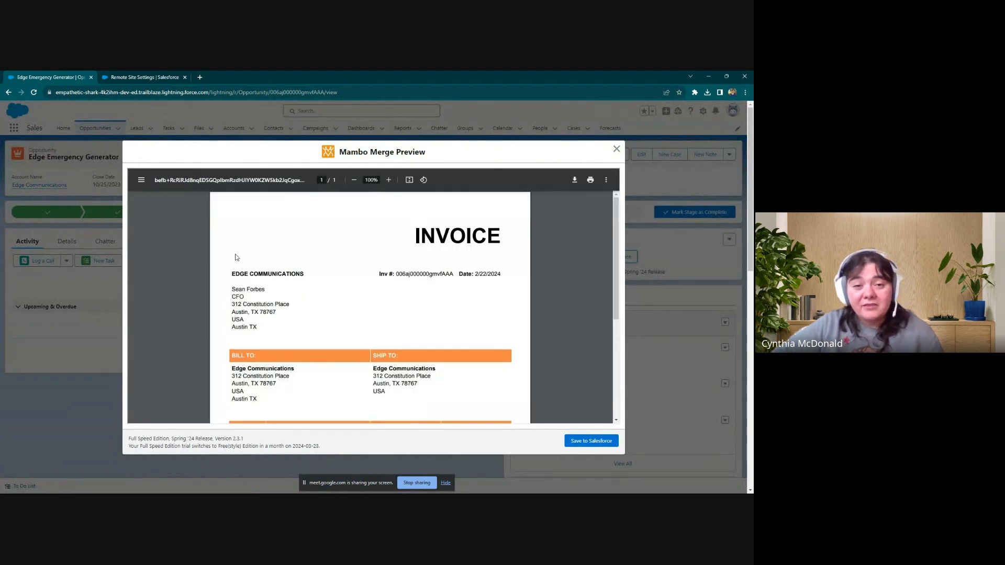
scroll(256, 288, "down", 3)
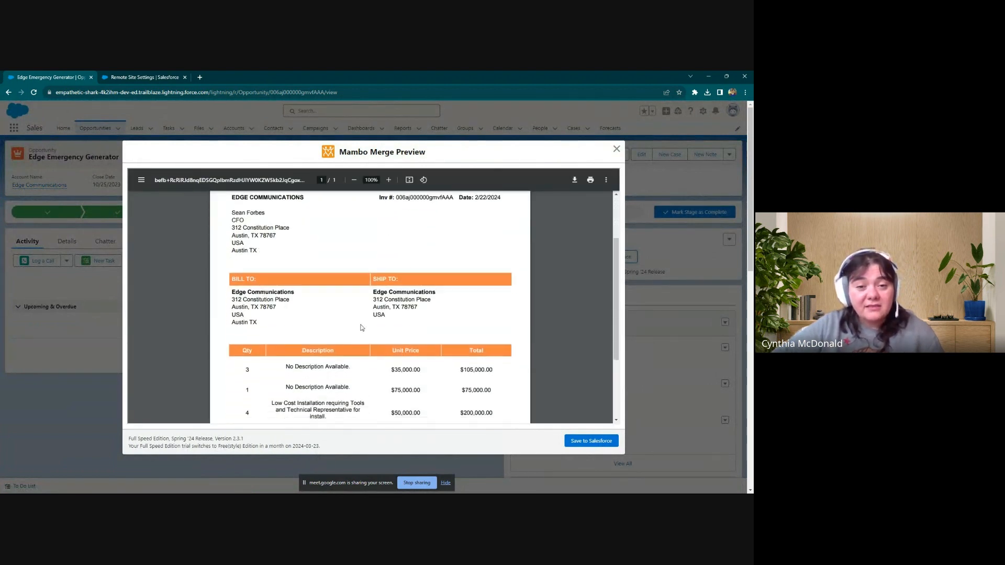
- Review the billing details, line items and grand total in the invoice's PDF preview
scroll(315, 369, "down", 2)
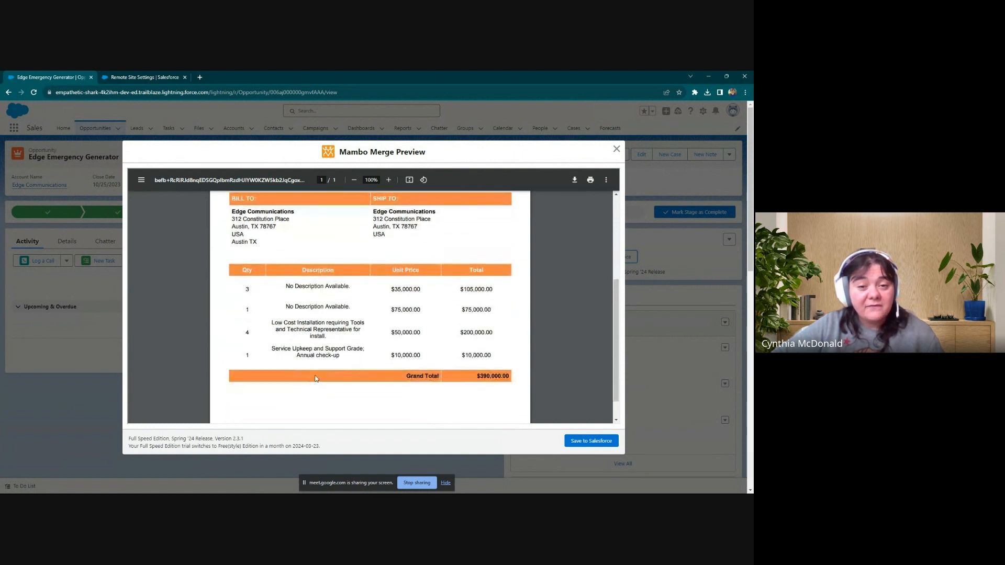
scroll(401, 380, "down", 1)
scroll(402, 378, "up", 5)
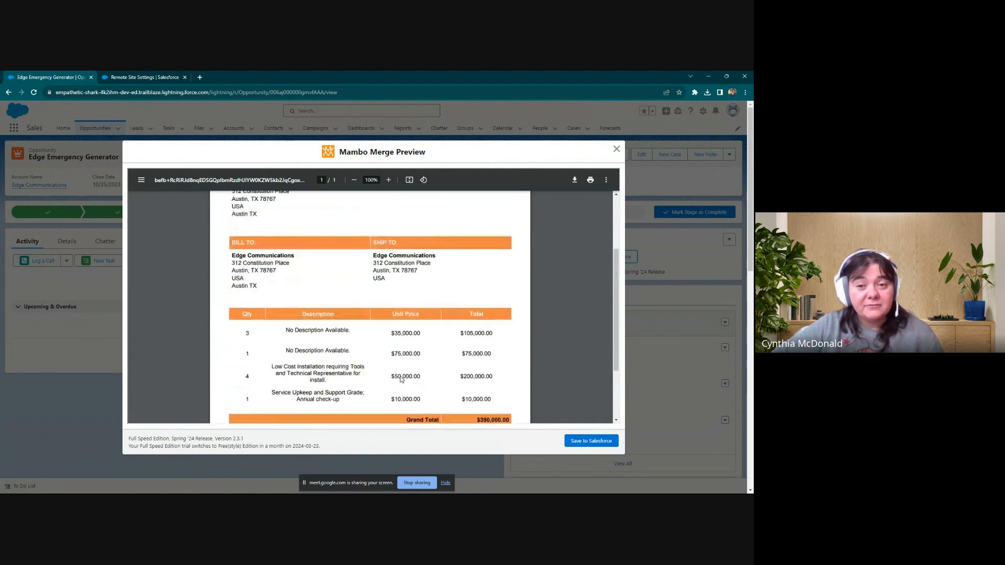
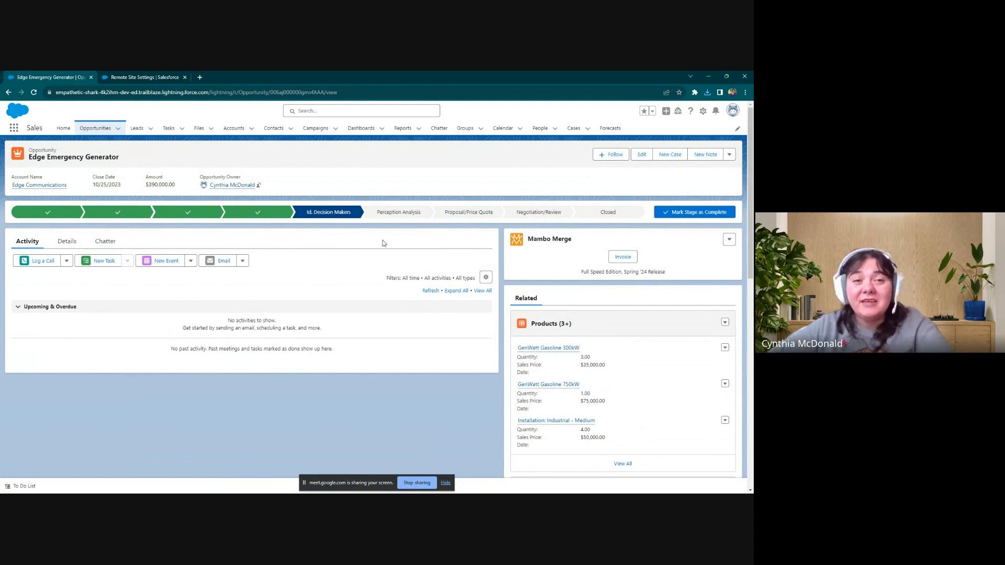
- Open Salesforce Setup, search its settings for "named", and open Named Credentials
left_click(702, 112)
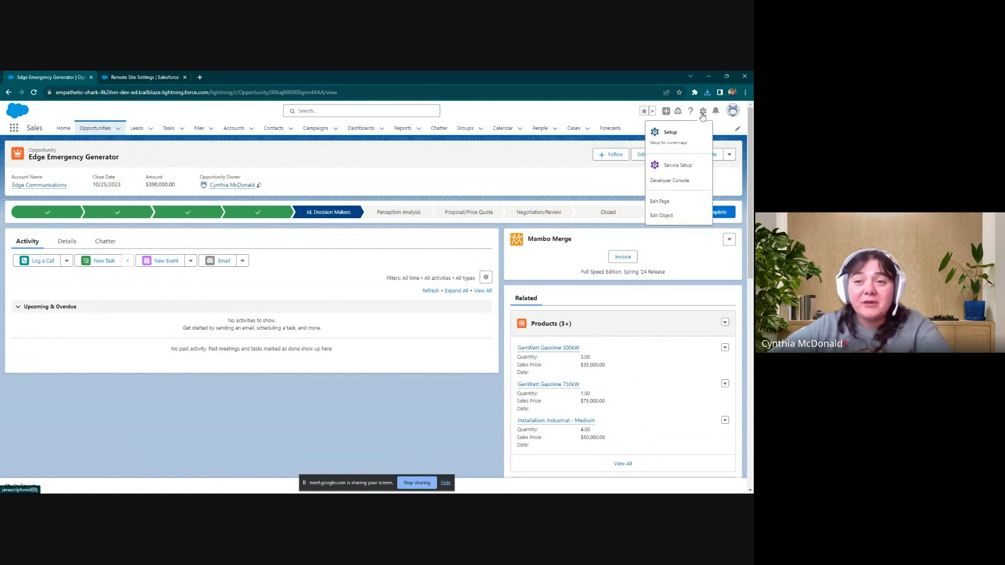
left_click(682, 141)
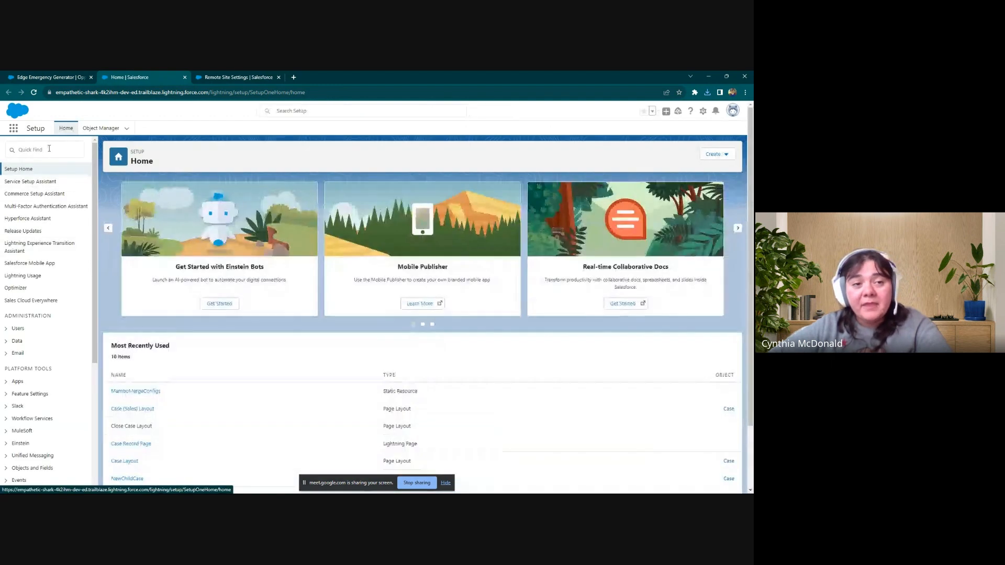
left_click(52, 151)
type("named")
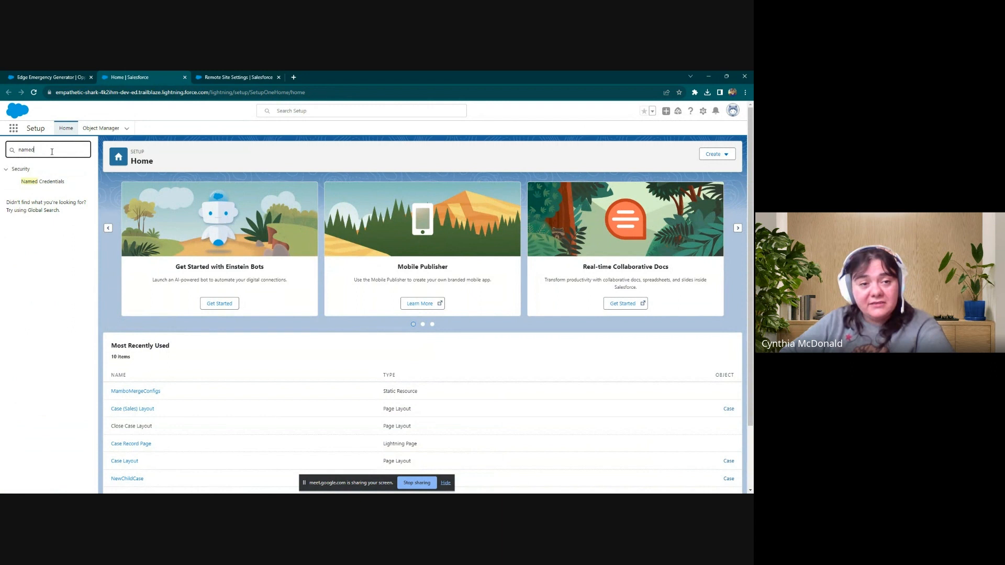
left_click(51, 182)
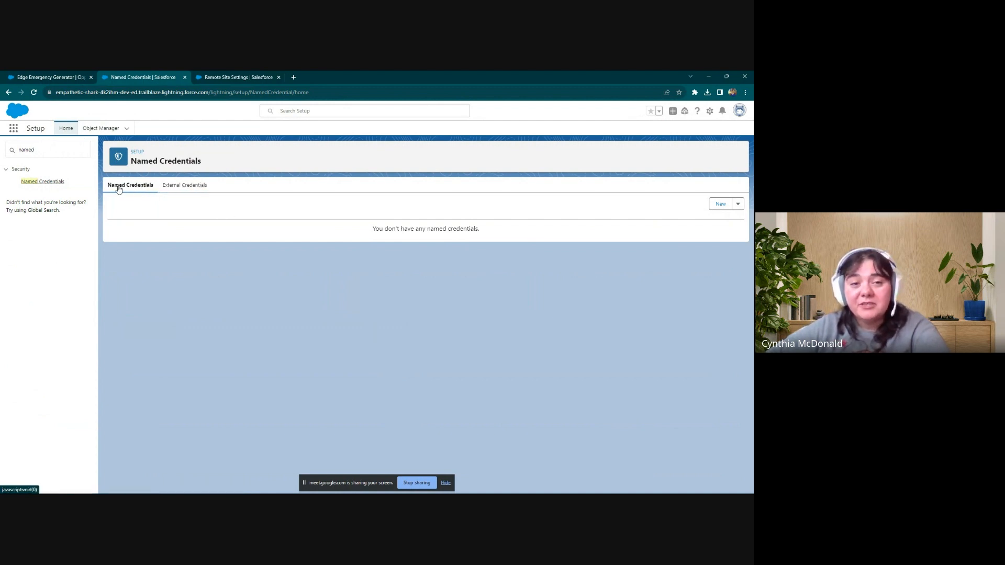
- Create an external credential with label and name MamboMerge and the No Authentication protocol
left_click(187, 187)
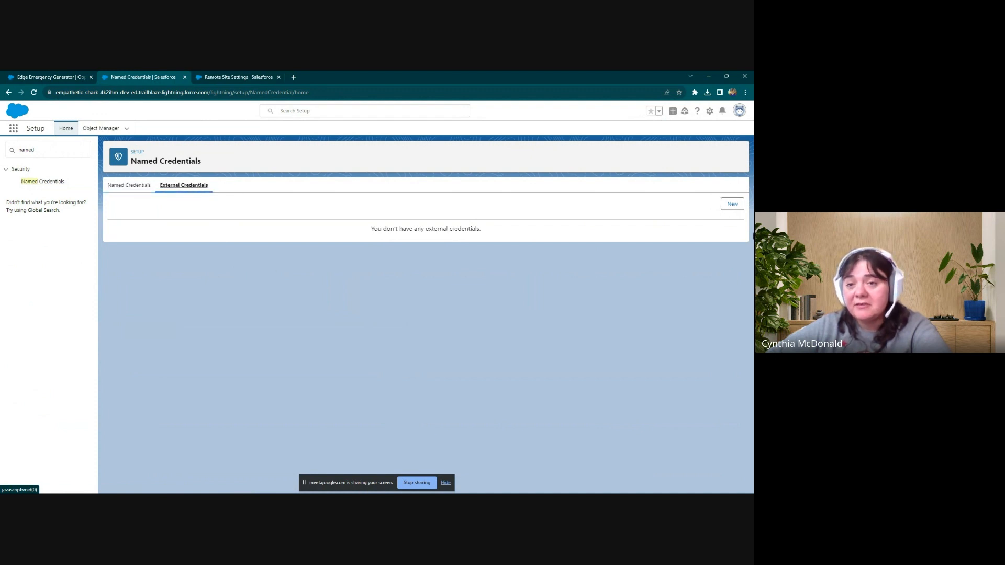
left_click(732, 204)
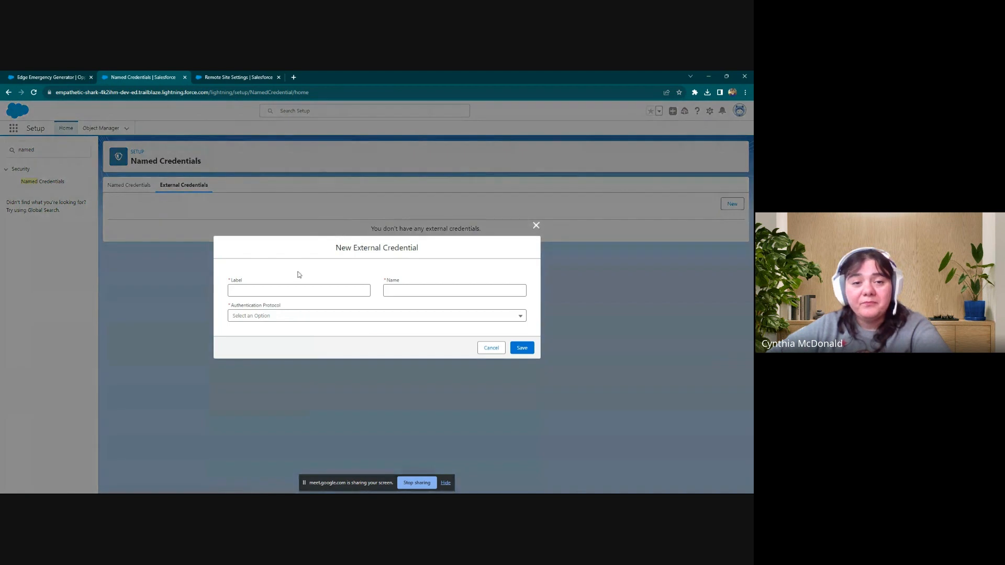
left_click(293, 291)
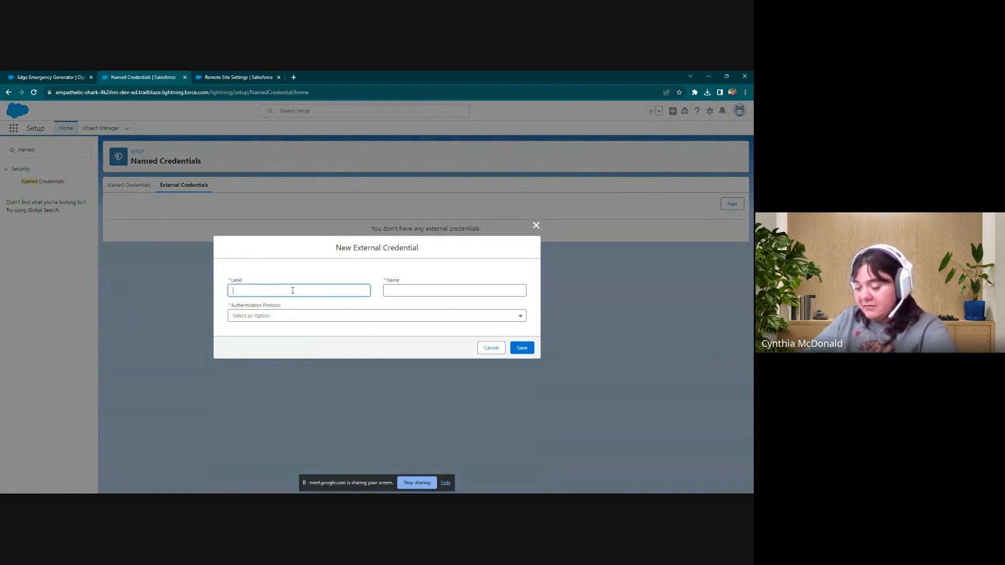
type("Mambo")
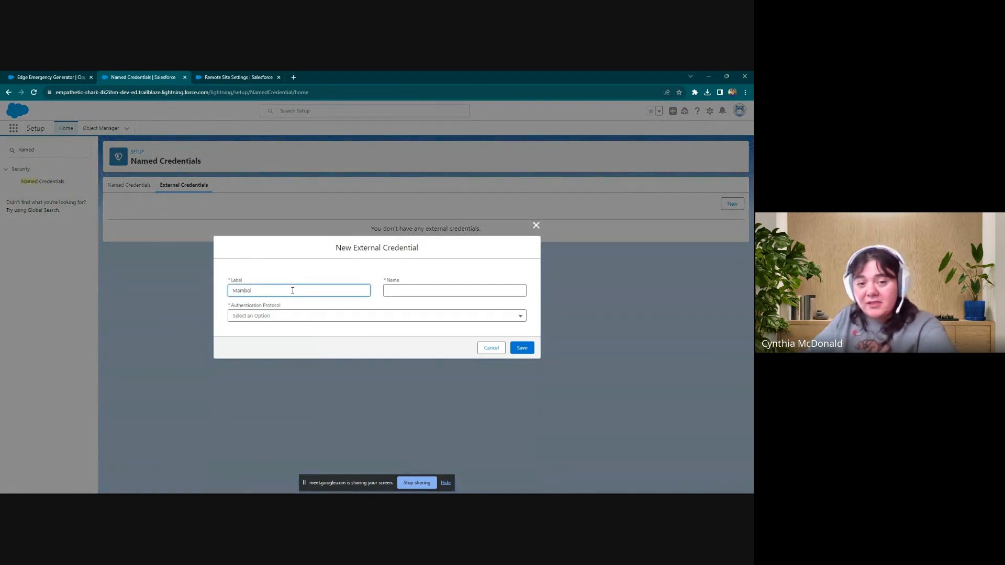
type("Merge")
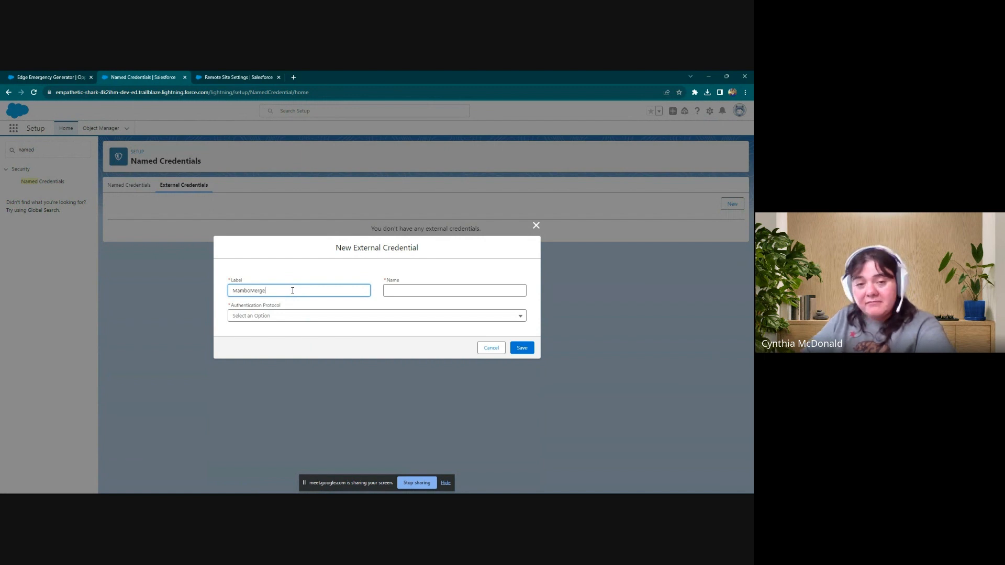
left_click(422, 293)
type("Ma")
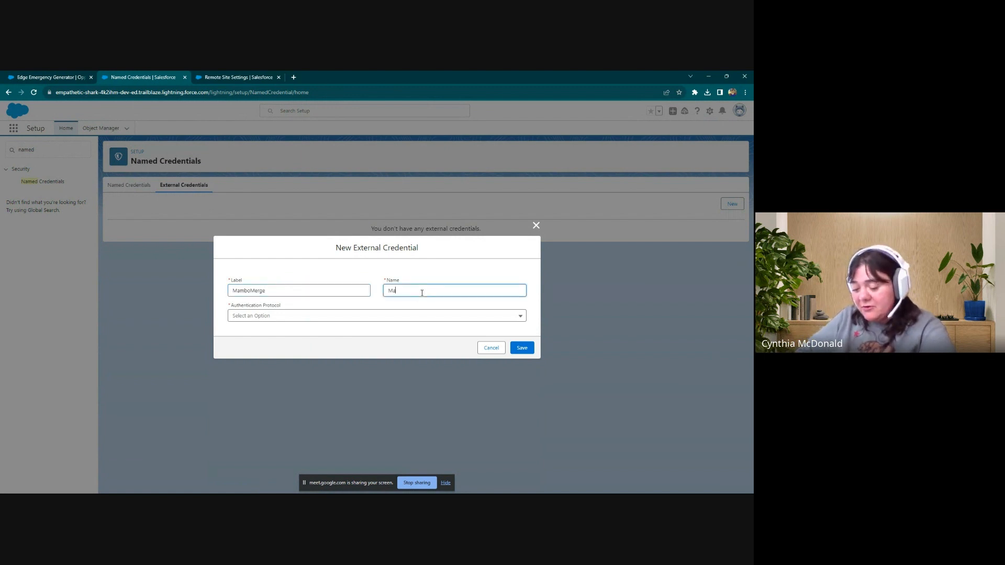
type("mboMerge")
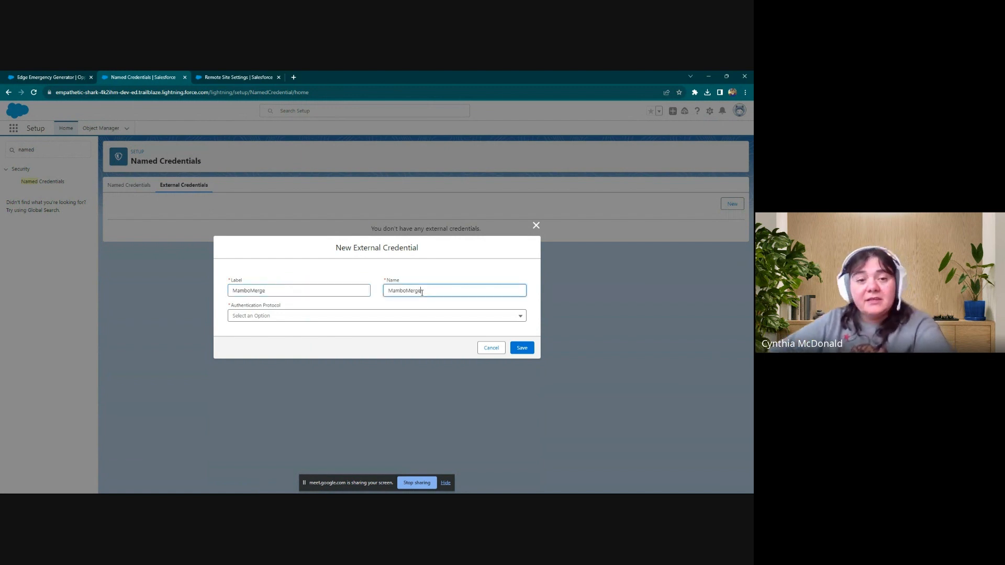
left_click(284, 316)
left_click(250, 390)
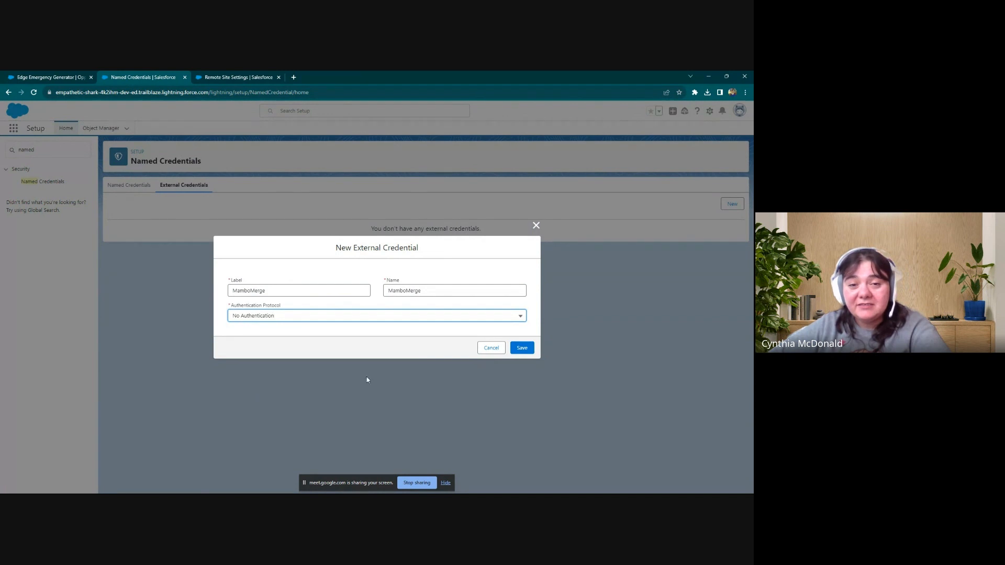
left_click(523, 349)
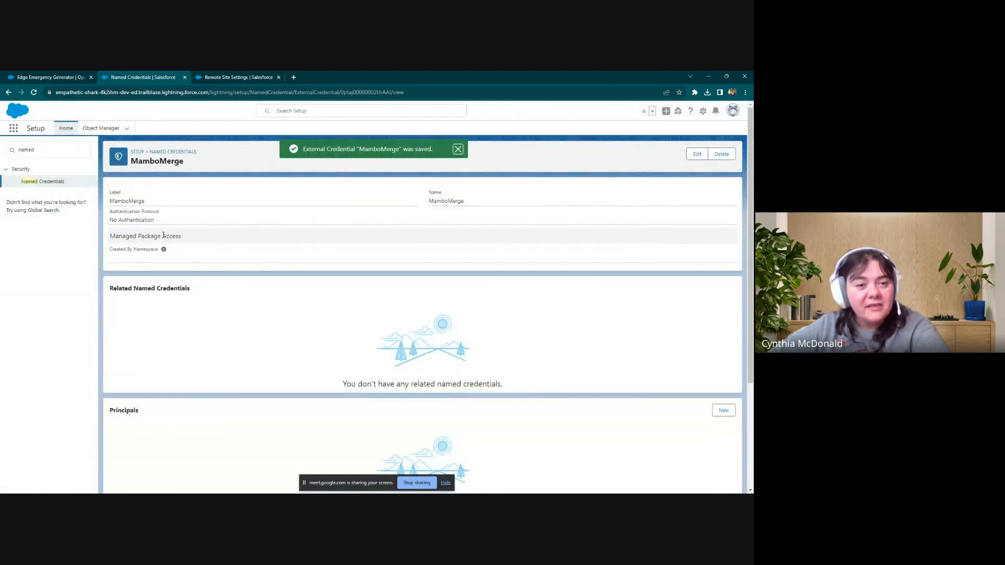
- View the Create Principal form of the MamboMerge external credential without saving, and return to the Named Credentials page
left_click(724, 411)
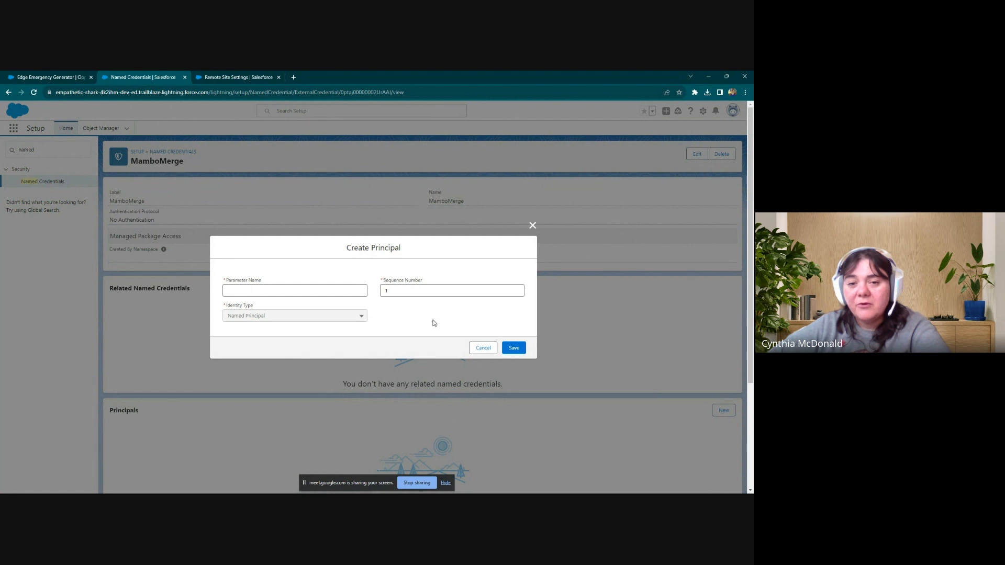
left_click(482, 348)
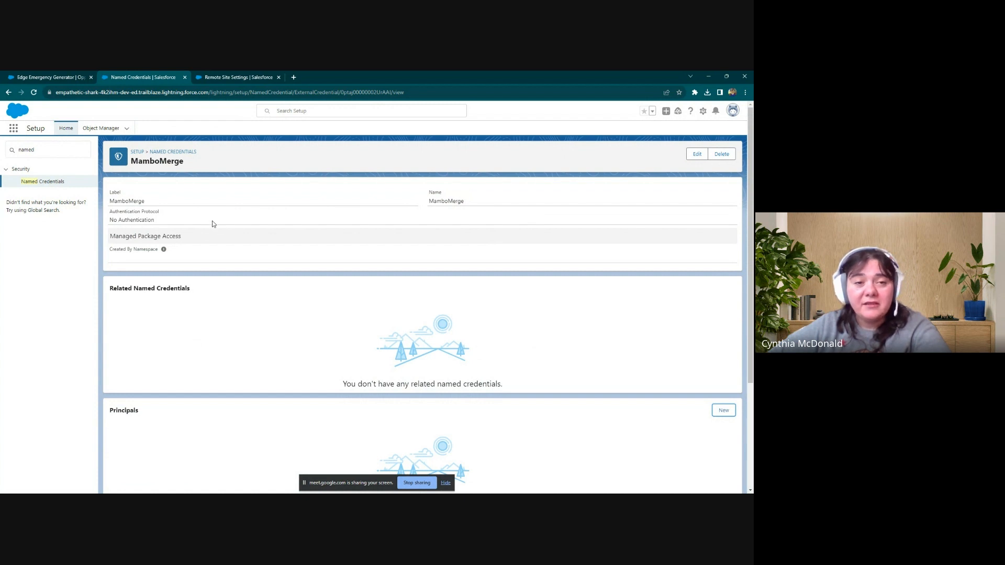
left_click(175, 151)
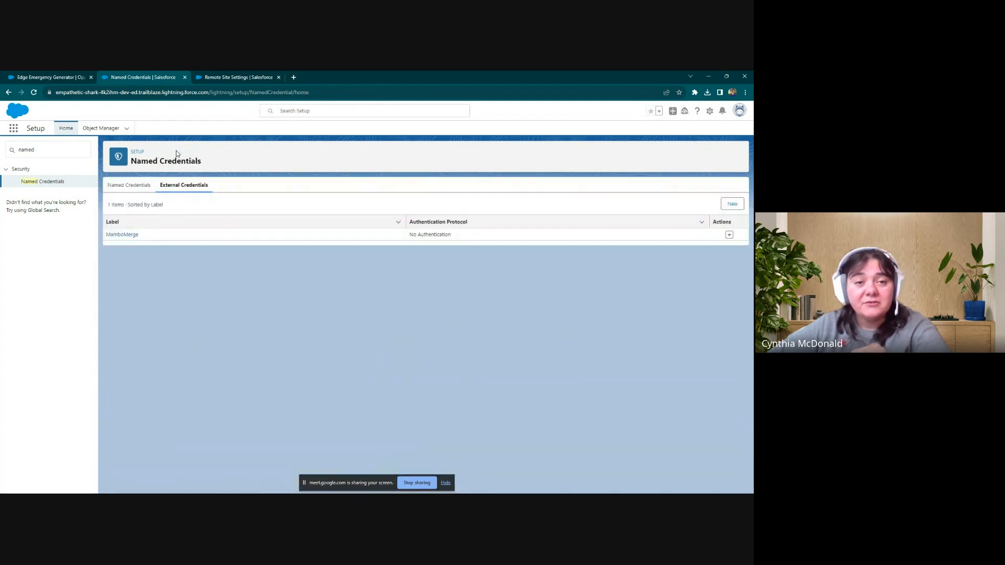
- Start a new named credential with both its label and name set to MamboMerge
left_click(137, 187)
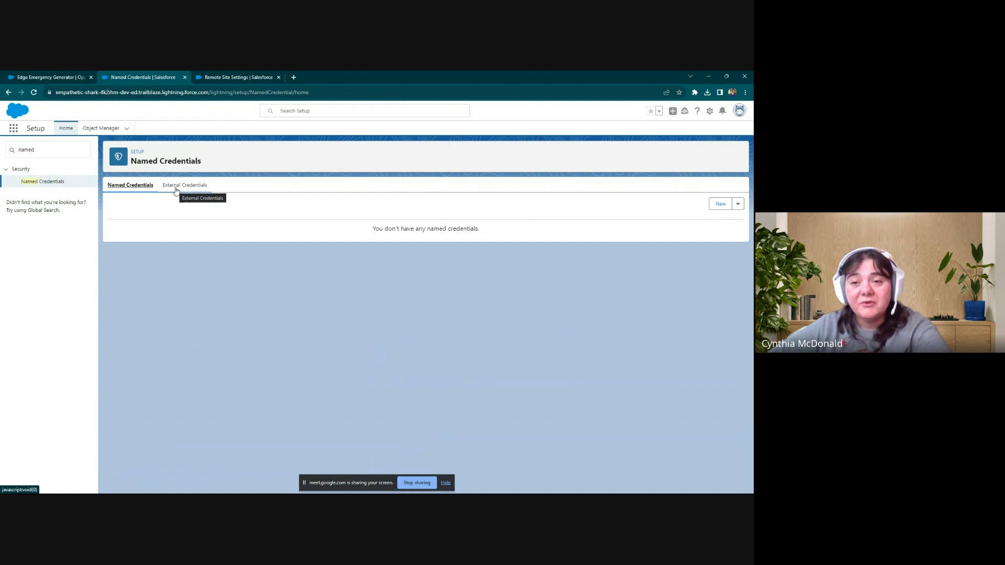
left_click(716, 205)
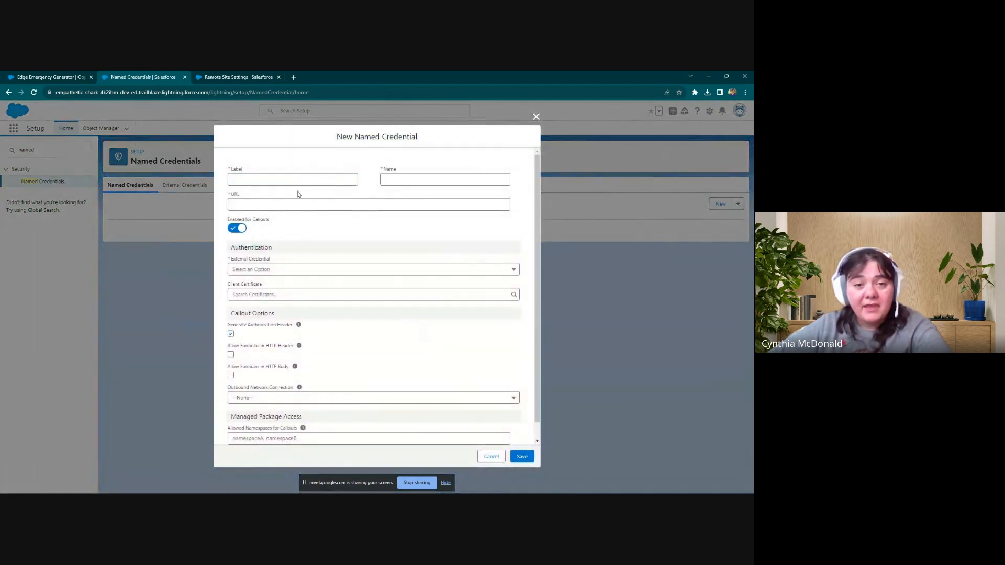
left_click(288, 180)
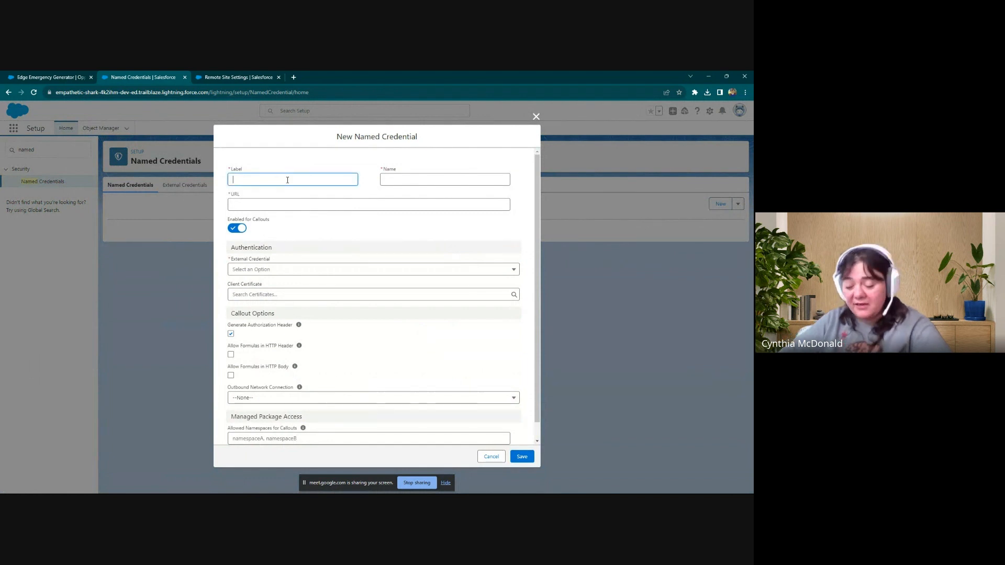
type("Mamb")
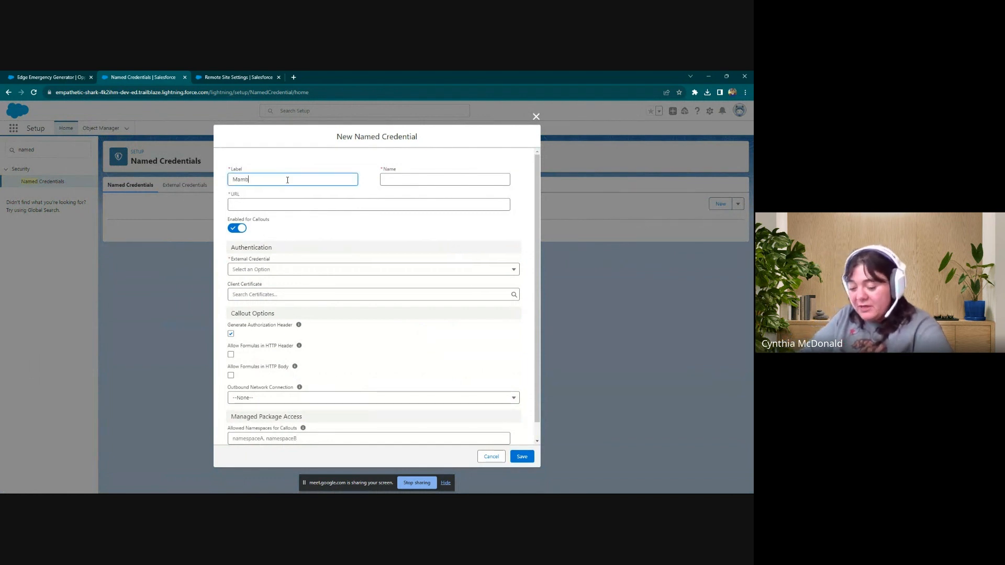
type("oMerge")
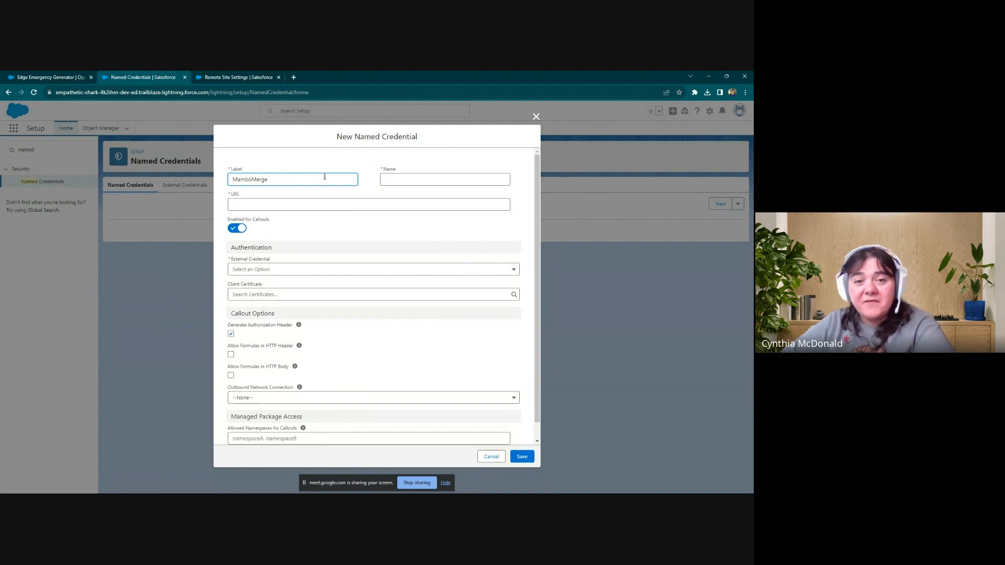
left_click(421, 177)
type("Mam")
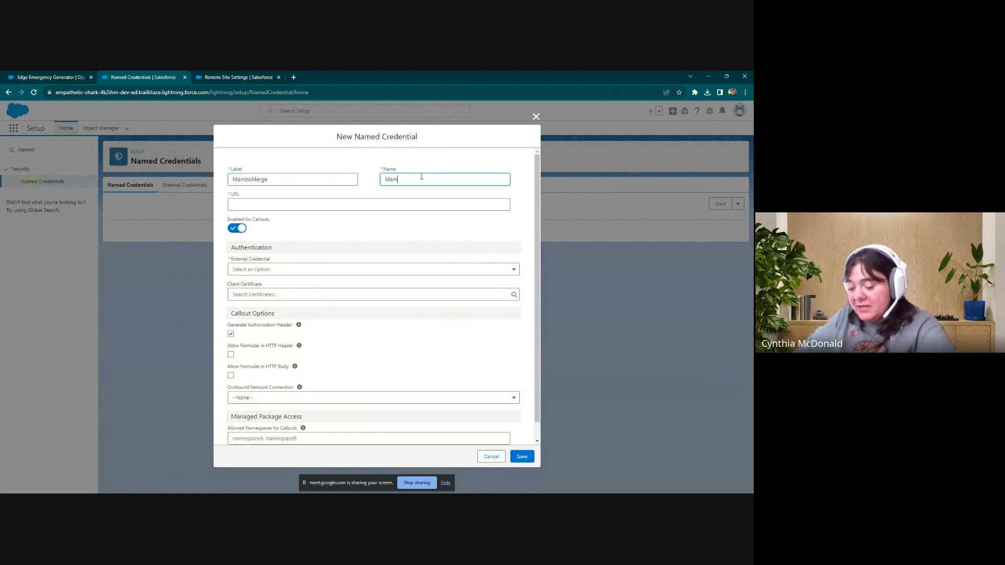
type("boMerge")
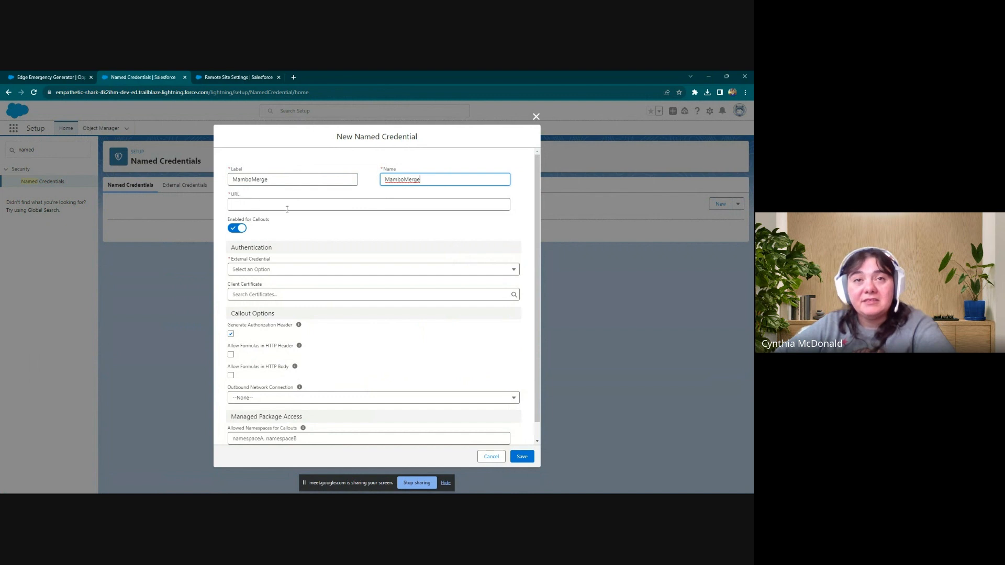
key("alt+Tab")
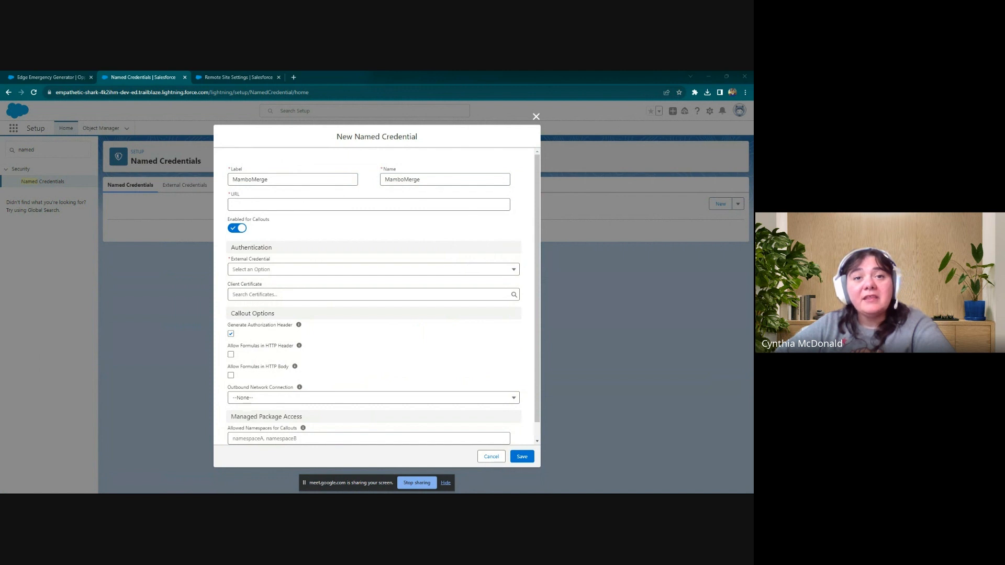
left_click(354, 206)
right_click(355, 206)
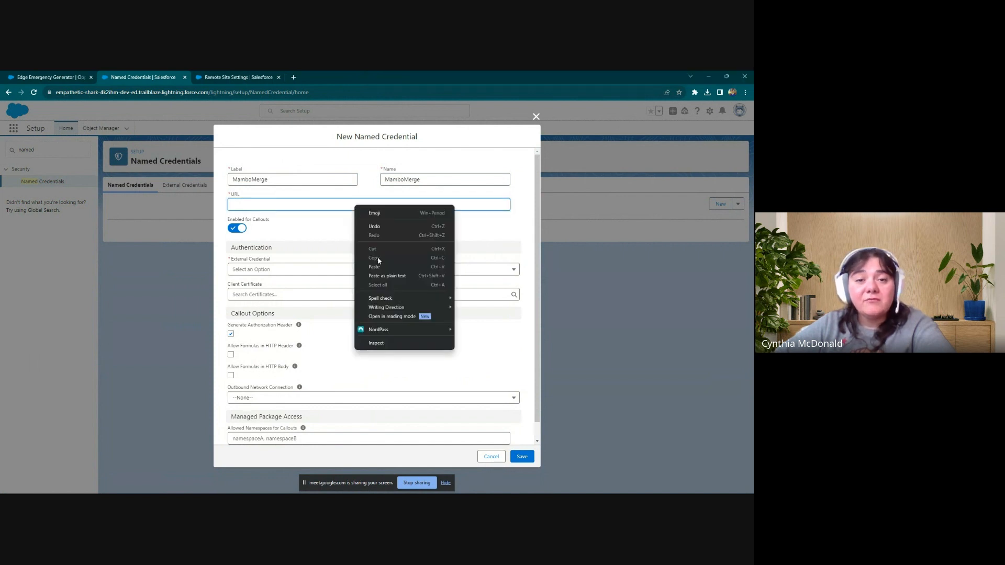
left_click(378, 267)
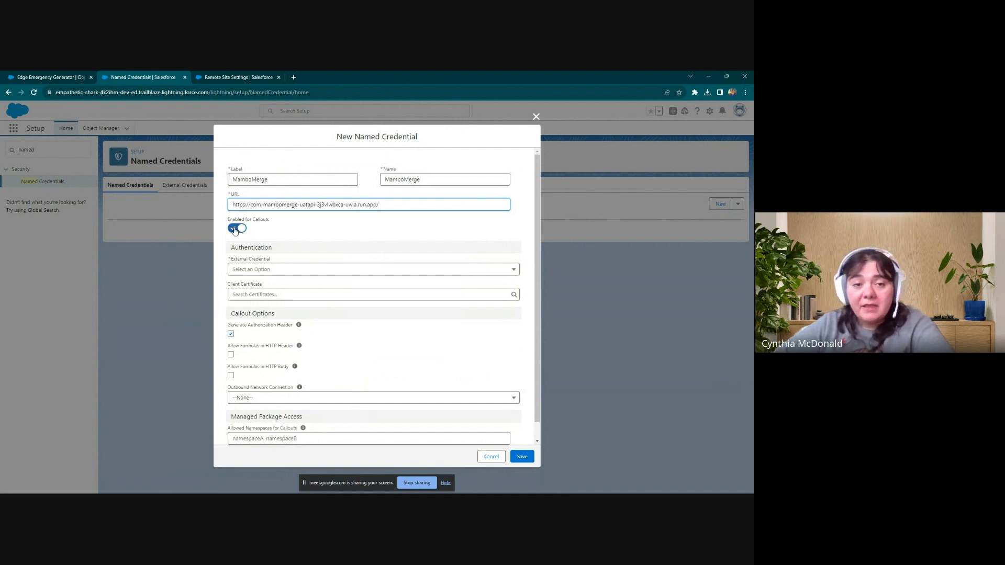
left_click(264, 270)
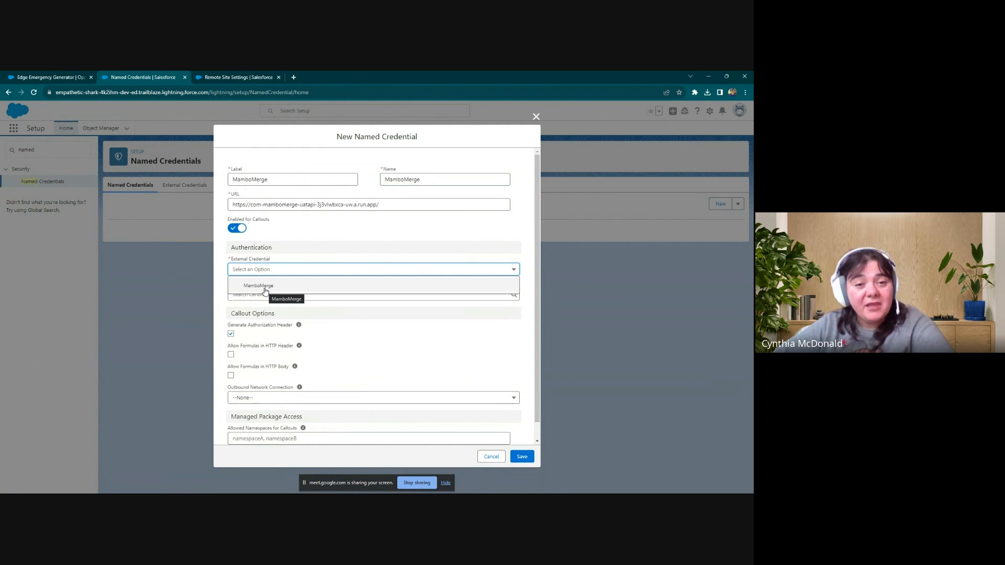
left_click(265, 288)
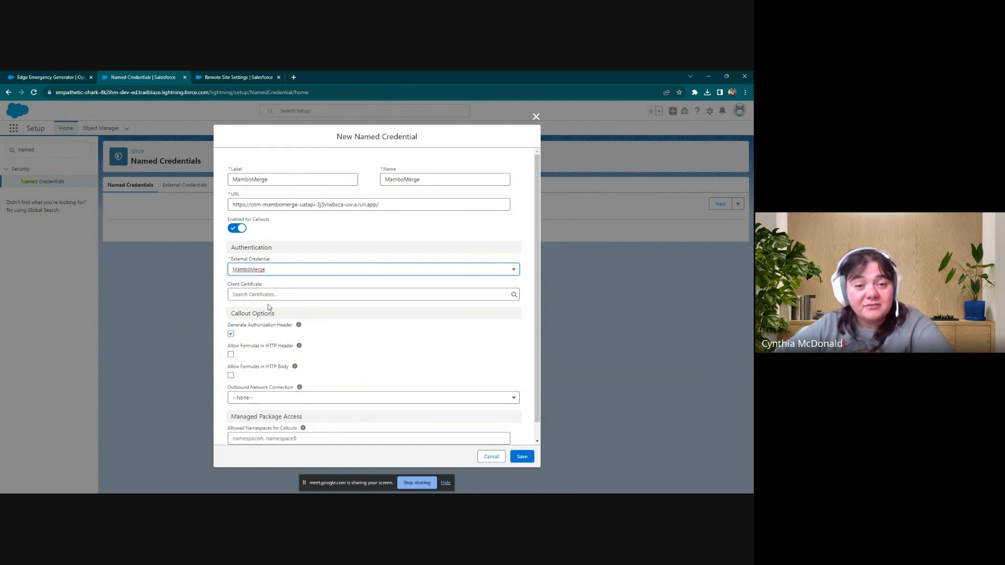
- Disable Generate Authorization Header for the named credential and allow the namespace "mambo" for callouts
scroll(275, 316, "down", 1)
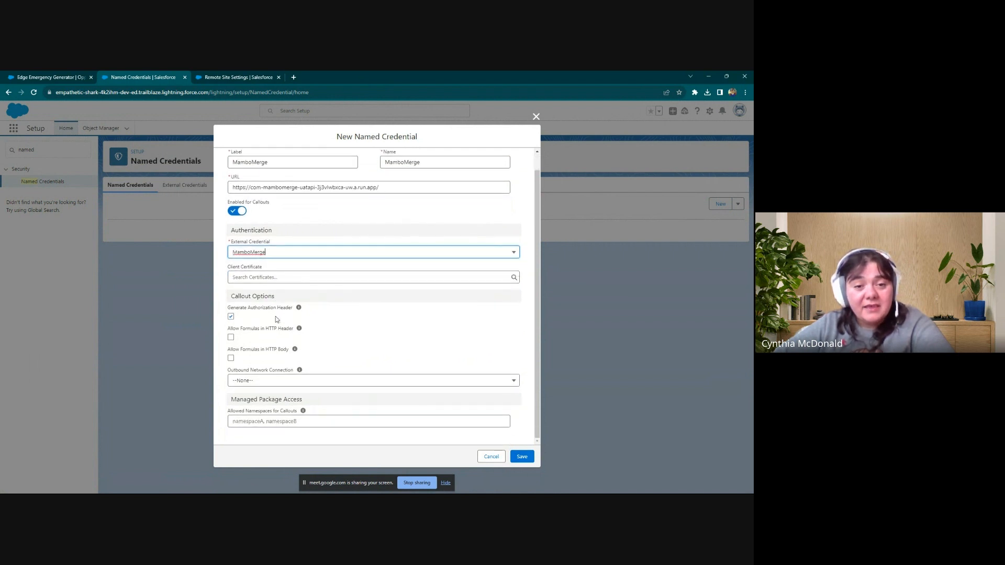
left_click(231, 316)
left_click(230, 317)
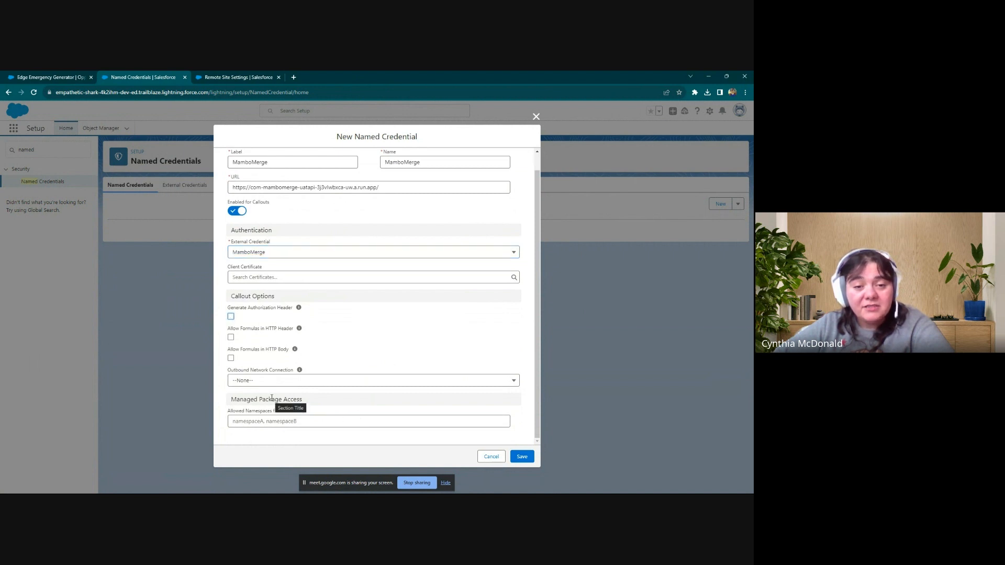
left_click(259, 423)
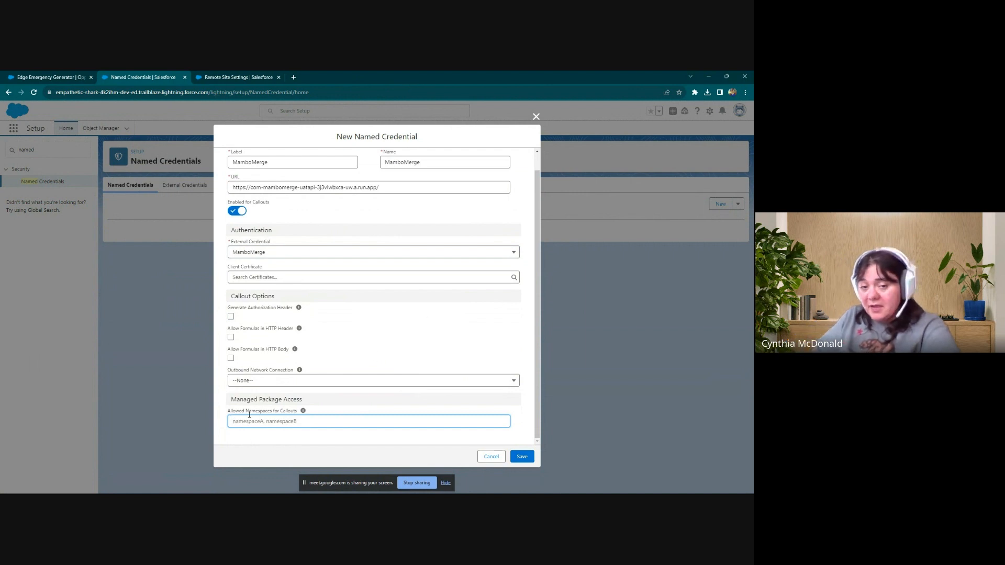
type("mambo")
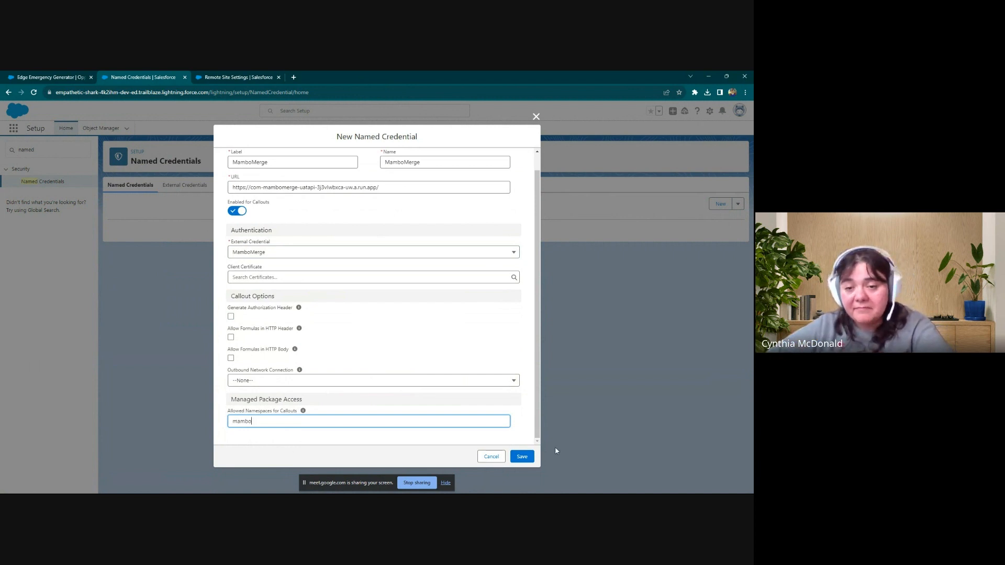
- Save the MamboMerge named credential and check the Invoice action on the Edge Emergency Generator opportunity
left_click(522, 457)
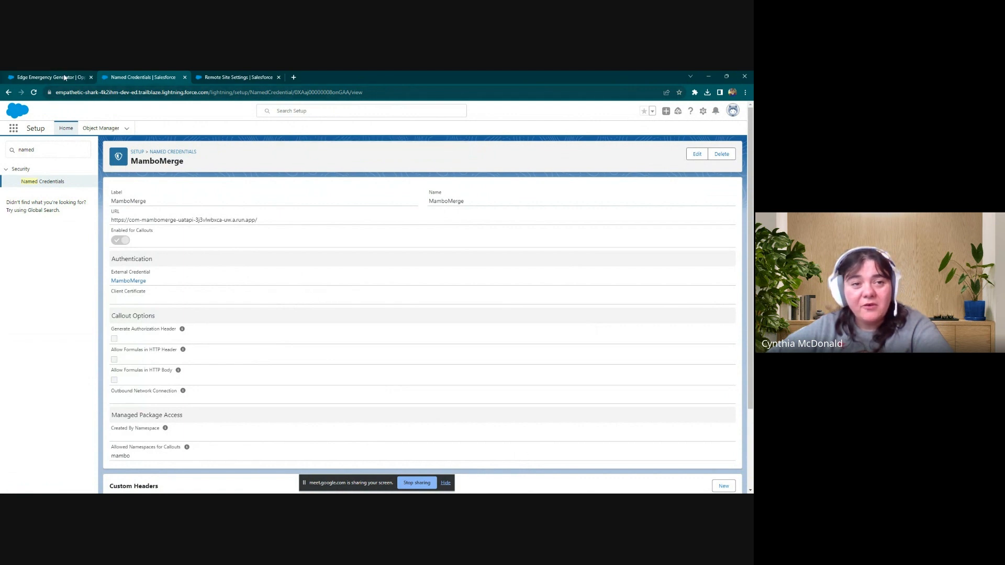
left_click(65, 78)
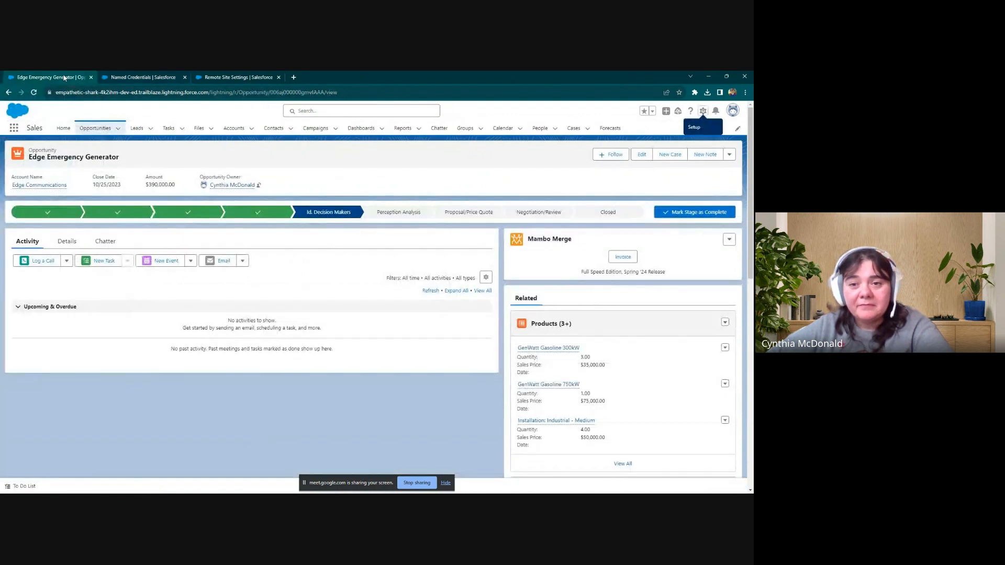
left_click(625, 260)
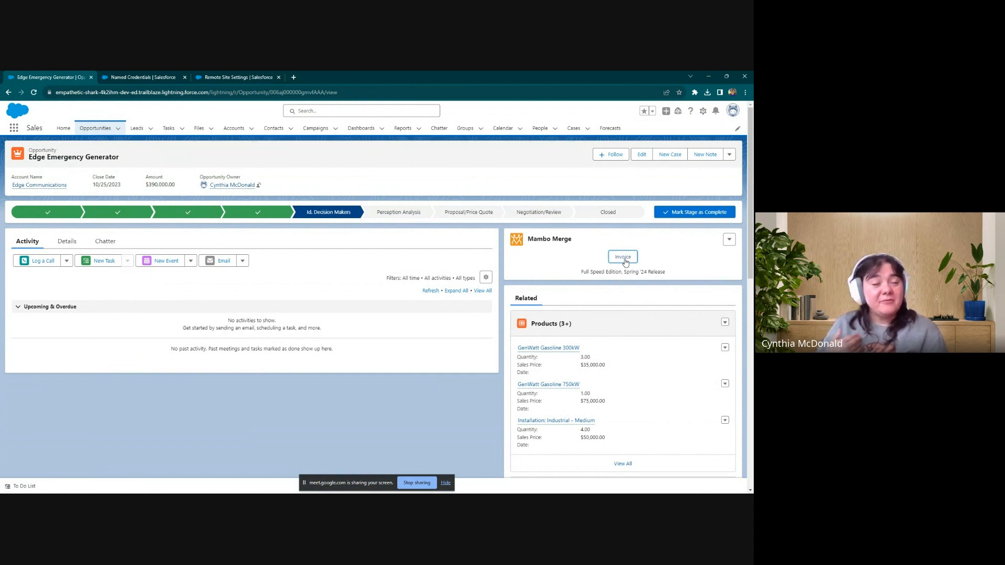
- Create a principal with the parameter name MamboCredentials and sequence number 1 for the MamboMerge external credential
left_click(143, 78)
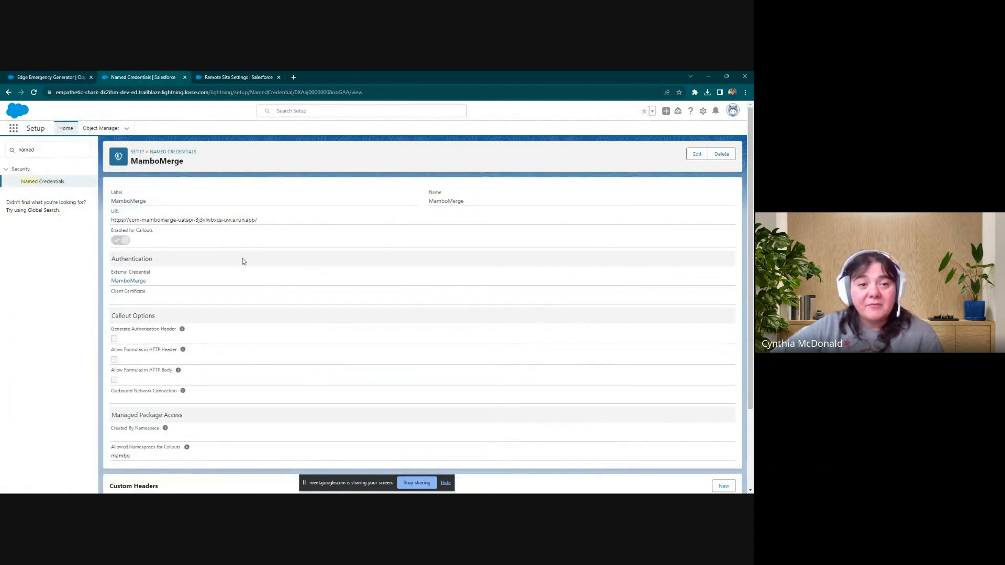
left_click(187, 155)
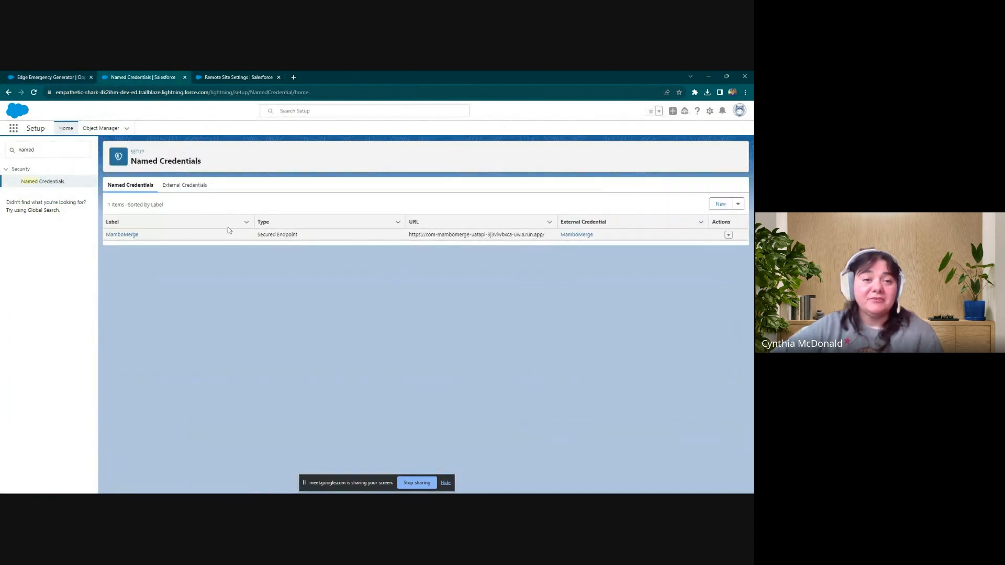
left_click(186, 189)
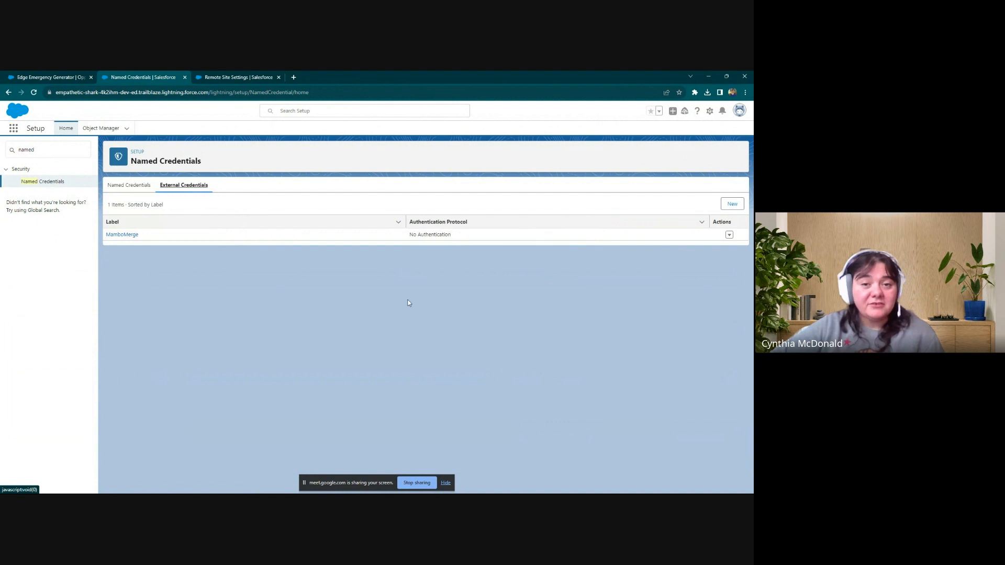
left_click(133, 236)
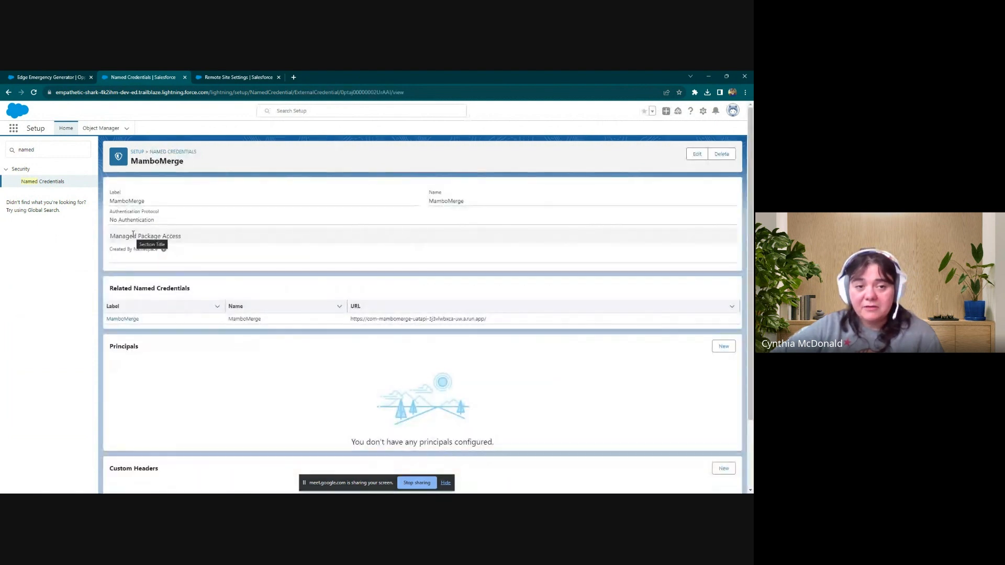
left_click(723, 347)
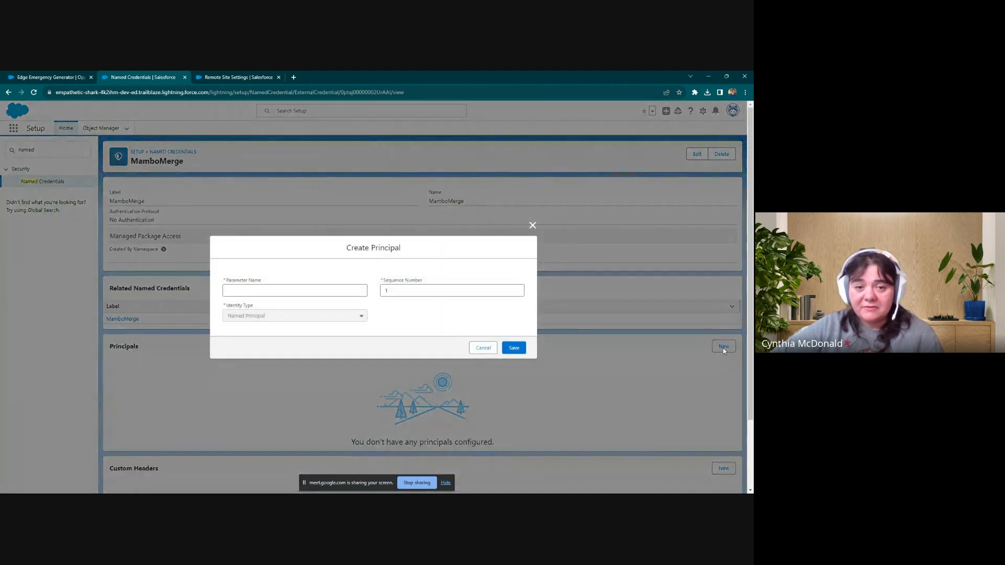
left_click(292, 289)
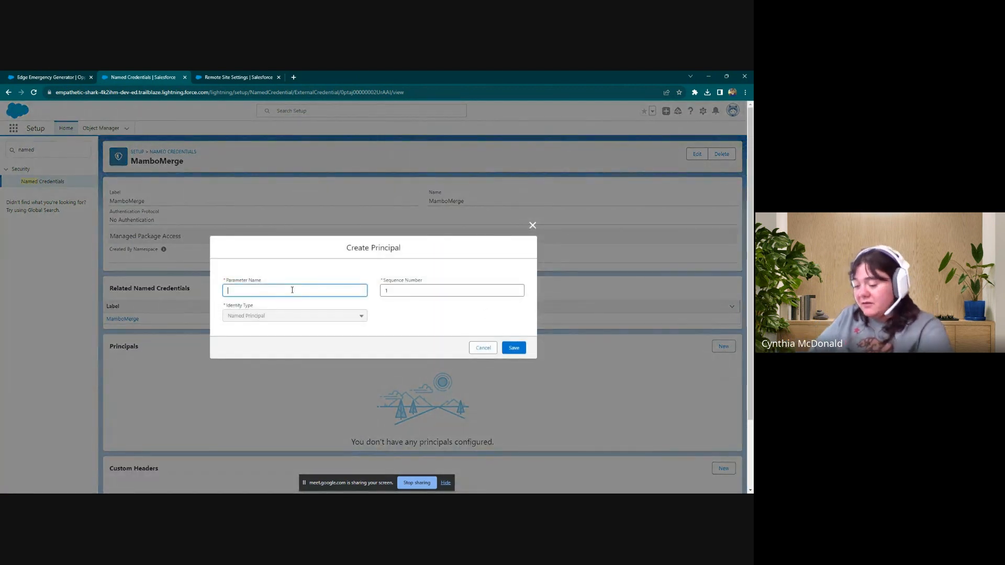
type("Mambo")
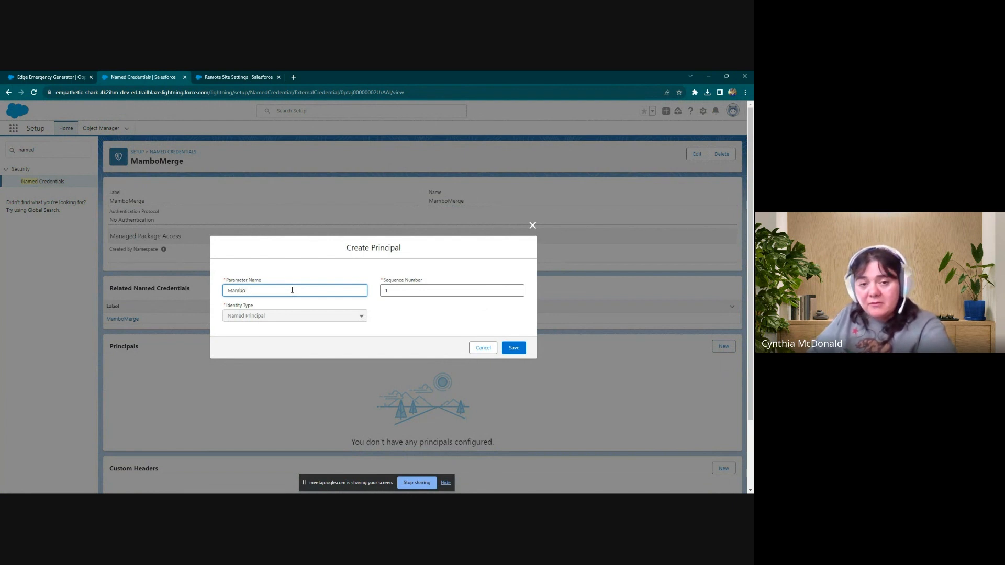
type("Credentials")
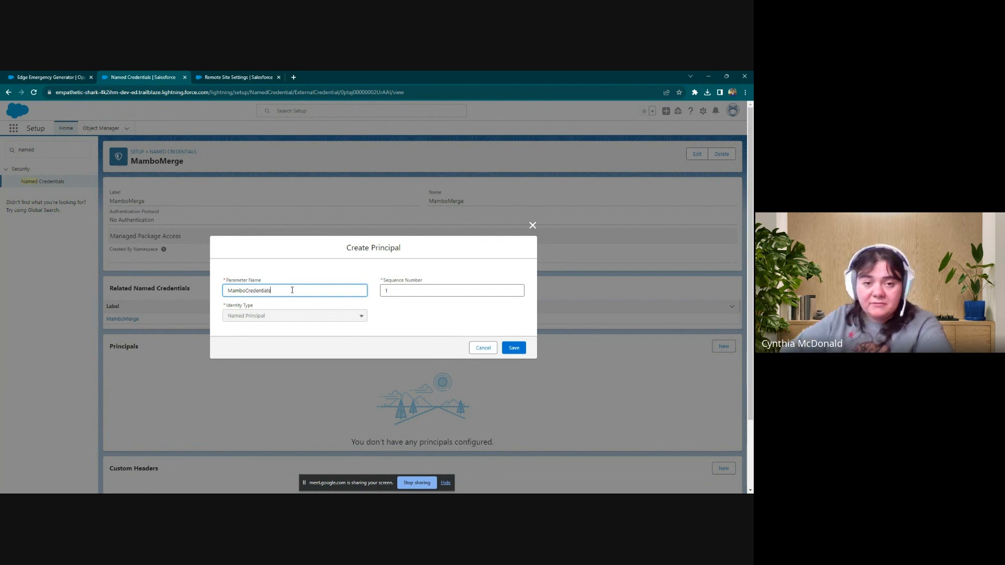
left_click(512, 349)
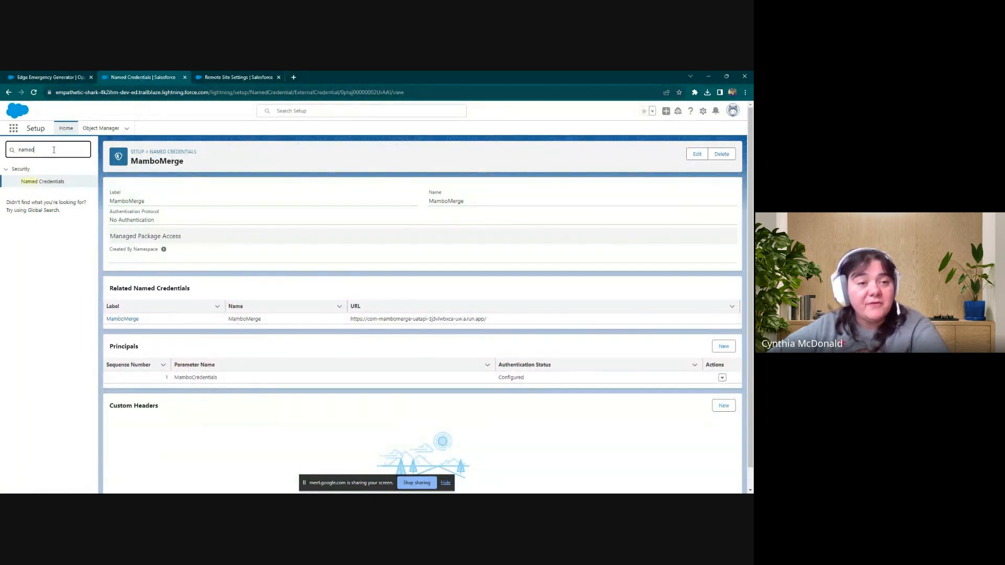
- Grant the System Administrator profile access to the external credential principal MamboMerge - MamboCredentials and save
left_click(7, 152)
type("profiles")
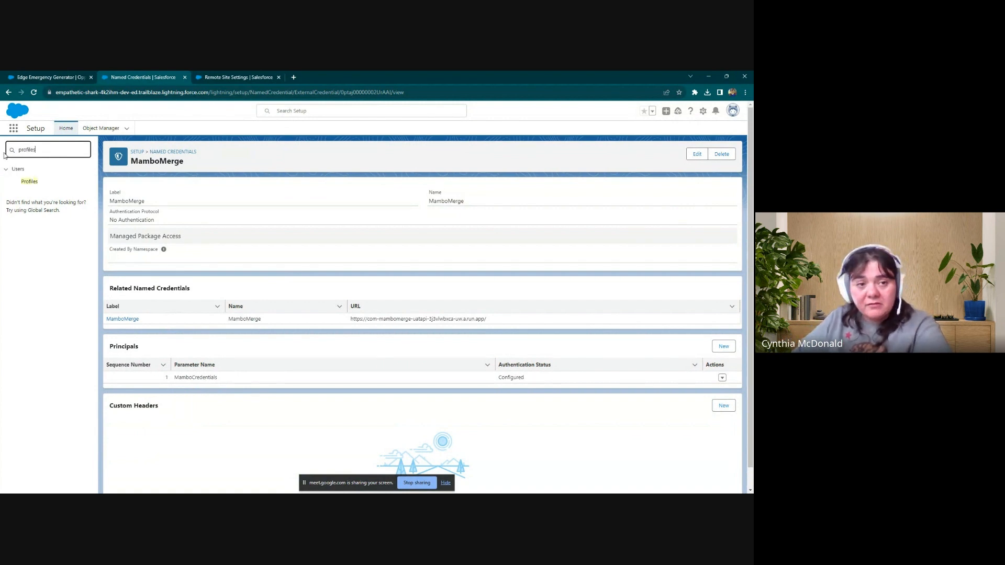
left_click(29, 181)
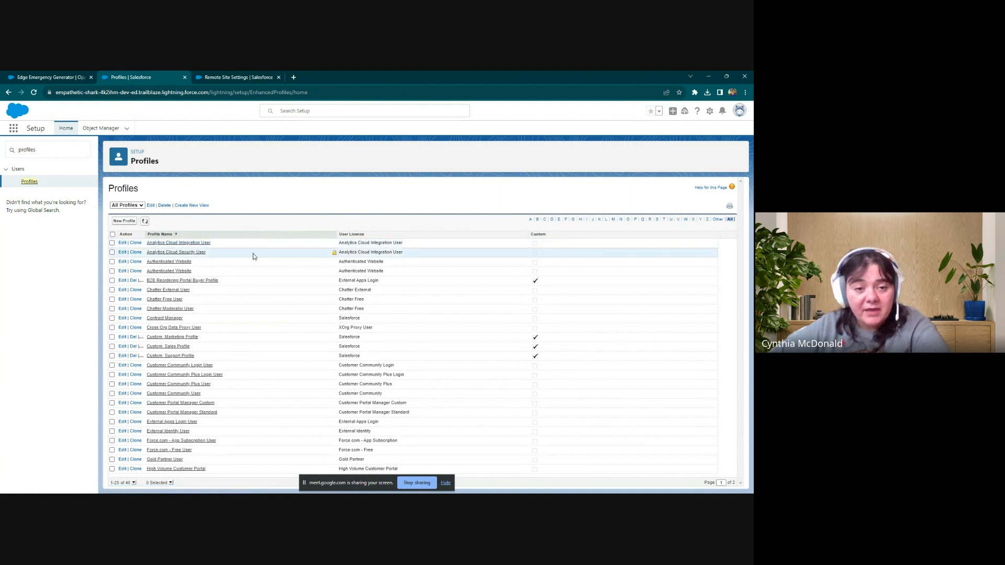
left_click(657, 220)
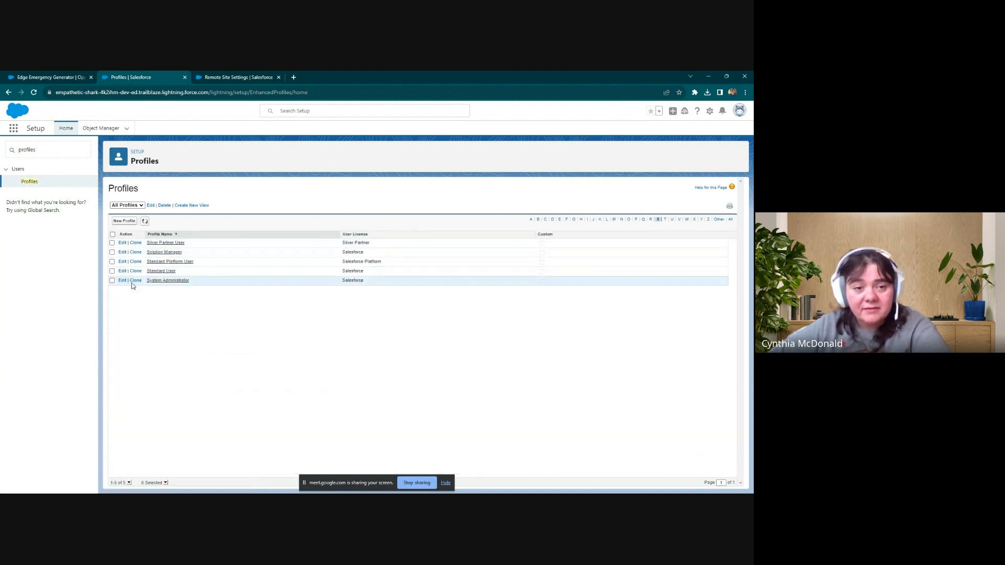
left_click(164, 280)
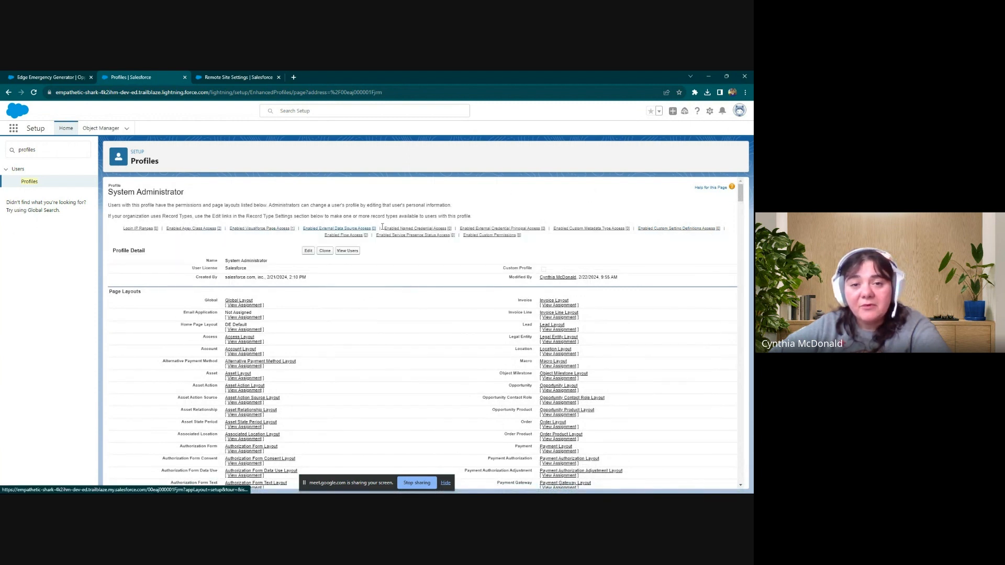
mouse_move(479, 232)
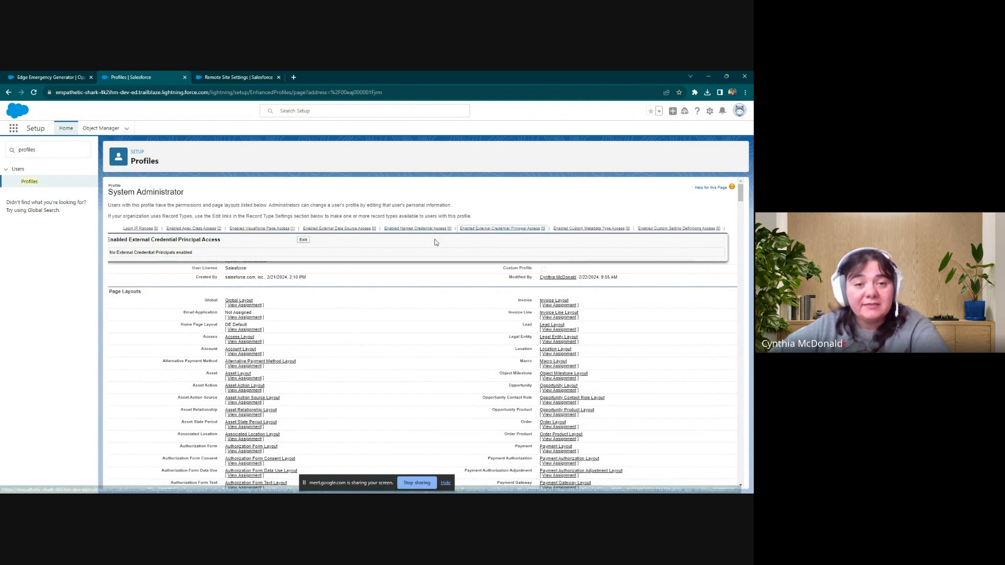
left_click(303, 240)
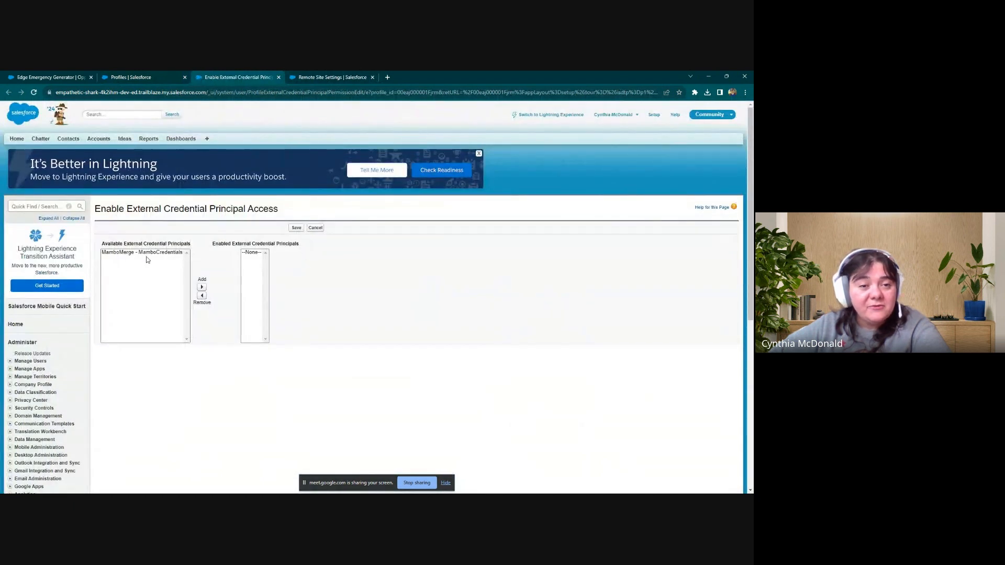
left_click(150, 254)
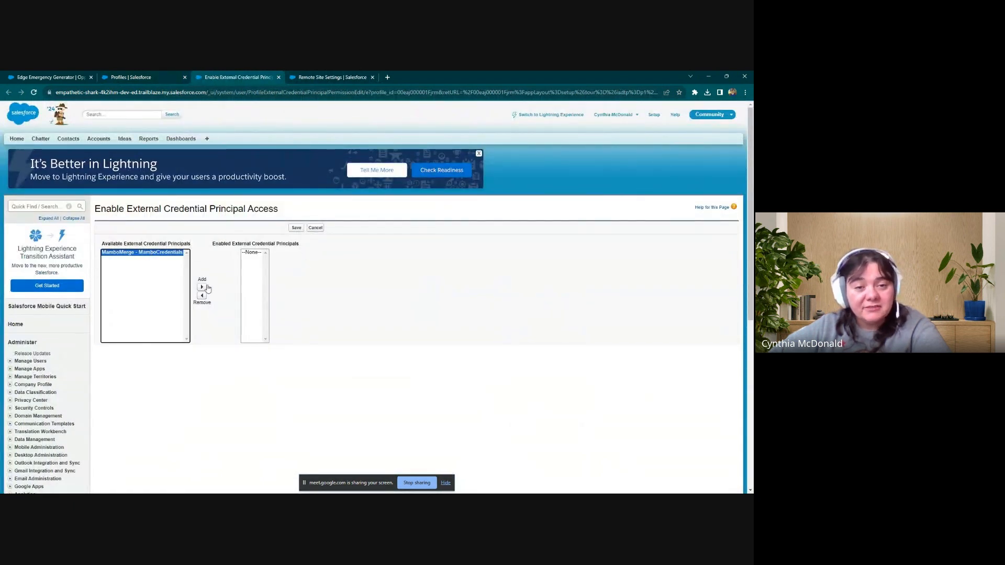
left_click(202, 288)
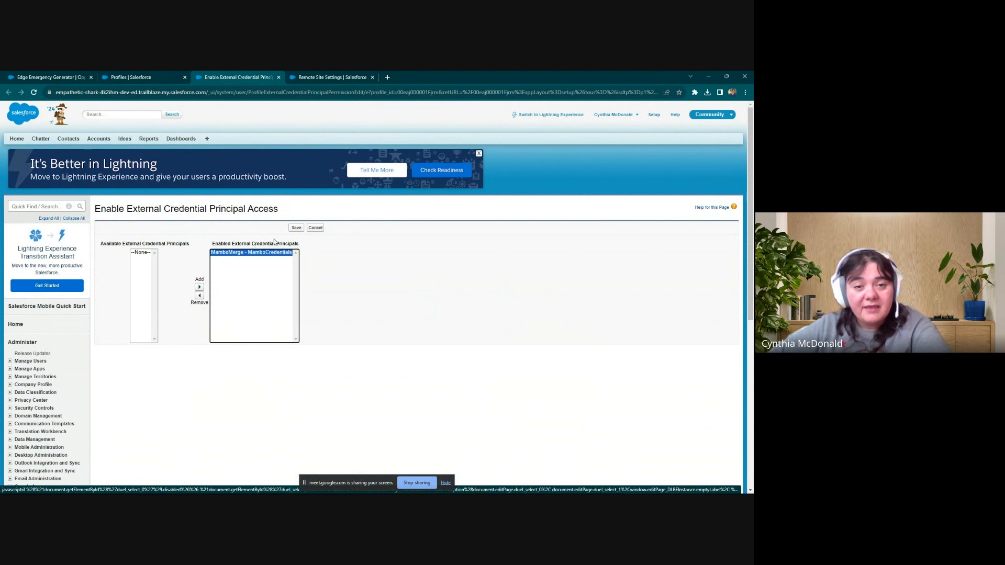
left_click(296, 228)
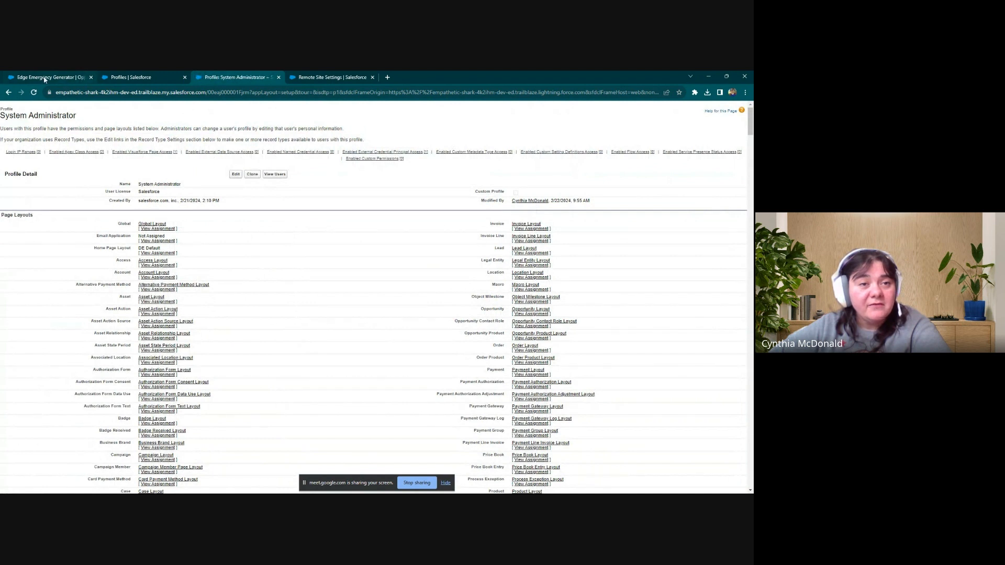
- Close the profile and remote site setup pages and reload the Edge Emergency Generator opportunity
left_click(279, 77)
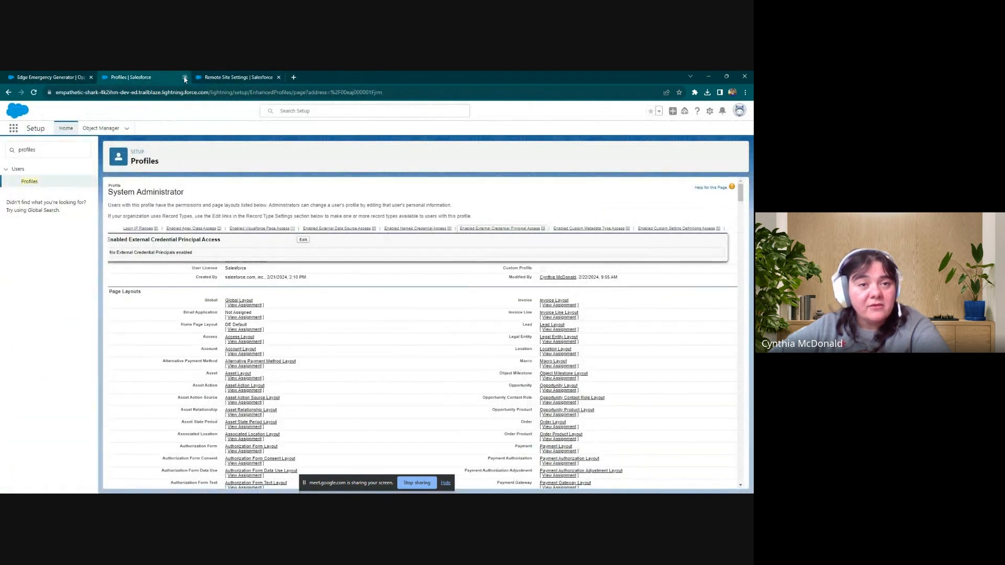
left_click(184, 77)
left_click(184, 78)
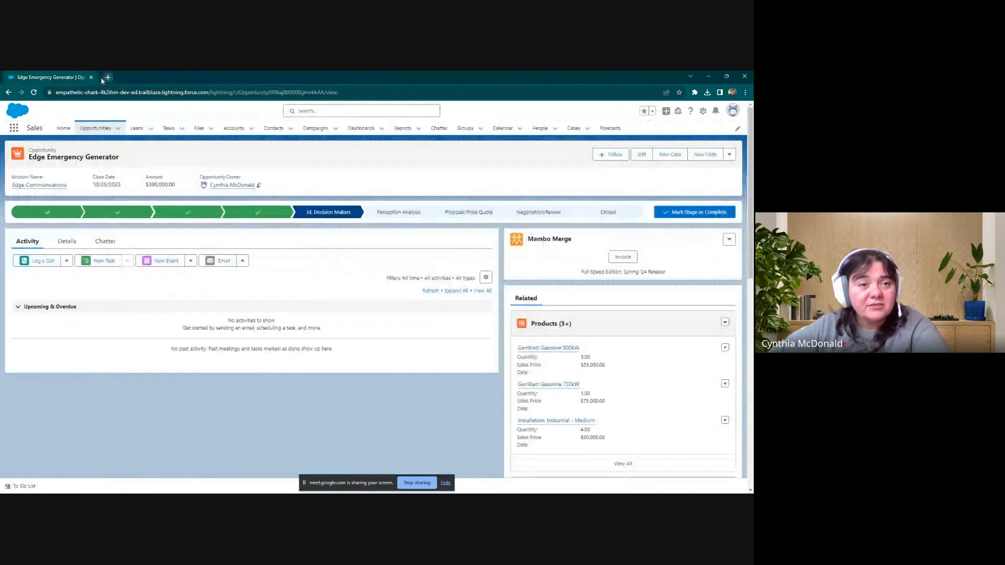
left_click(34, 92)
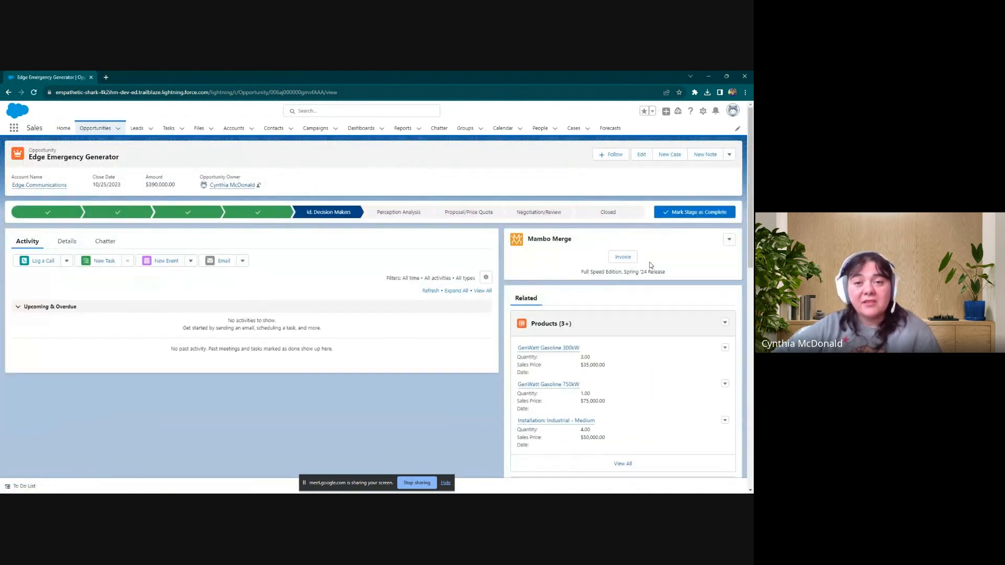
- Generate the opportunity's invoice with Mambo Merge, review the PDF preview down to the grand total, and save it to Salesforce
left_click(620, 258)
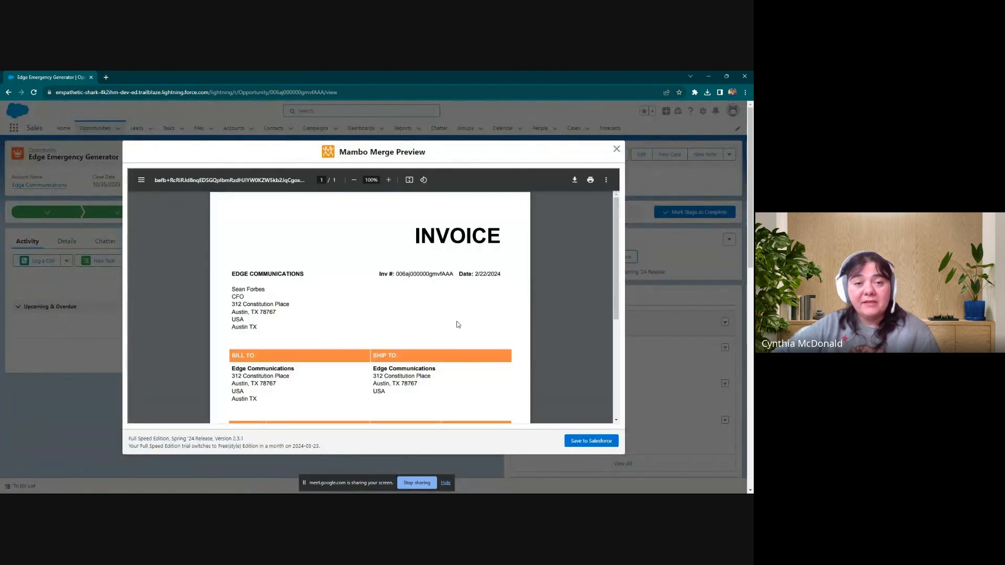
scroll(314, 267, "down", 3)
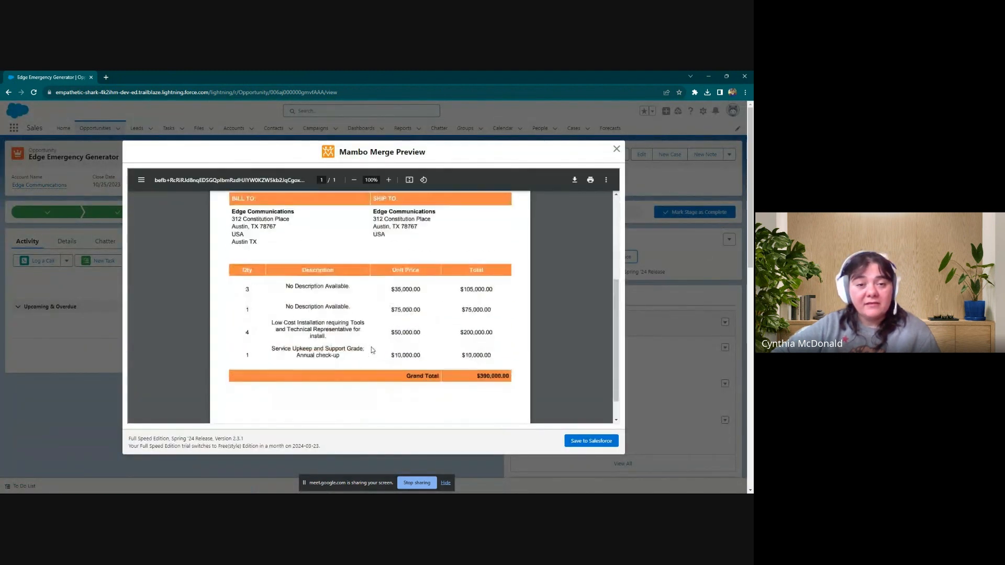
left_click(602, 442)
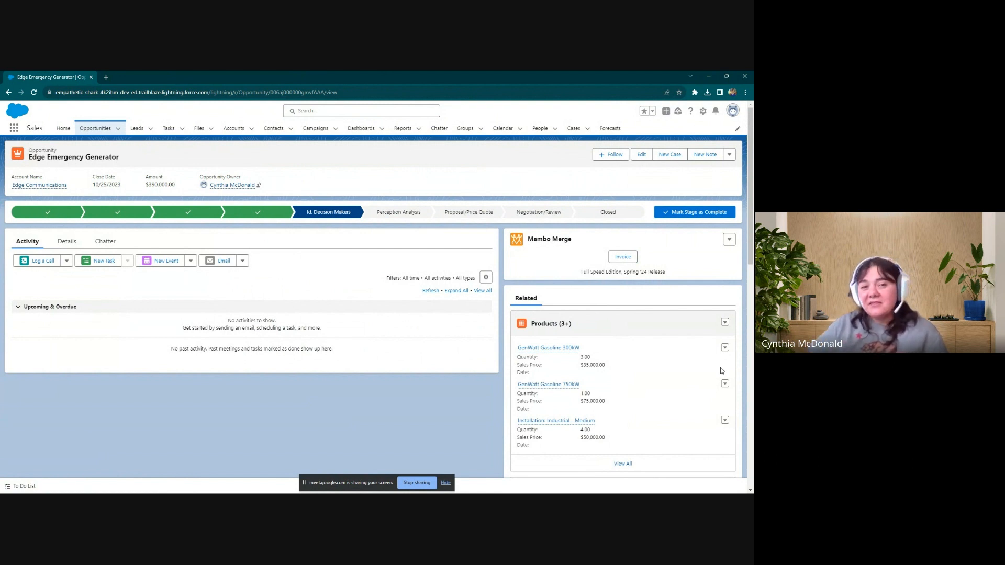
- Open the SalesRoutine routine in Mambo Merge Studio and advance through the wizard to its template settings
left_click(729, 240)
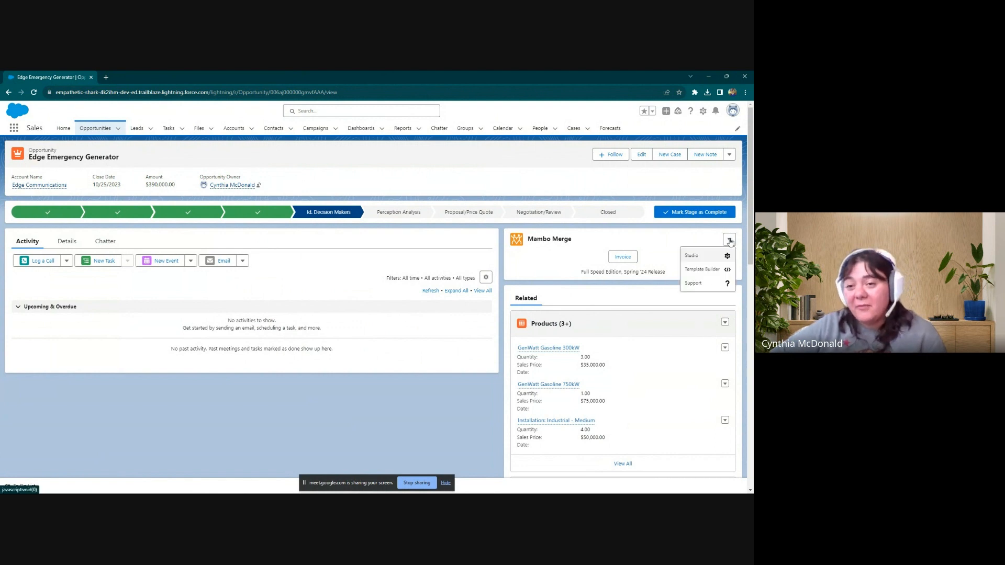
left_click(702, 257)
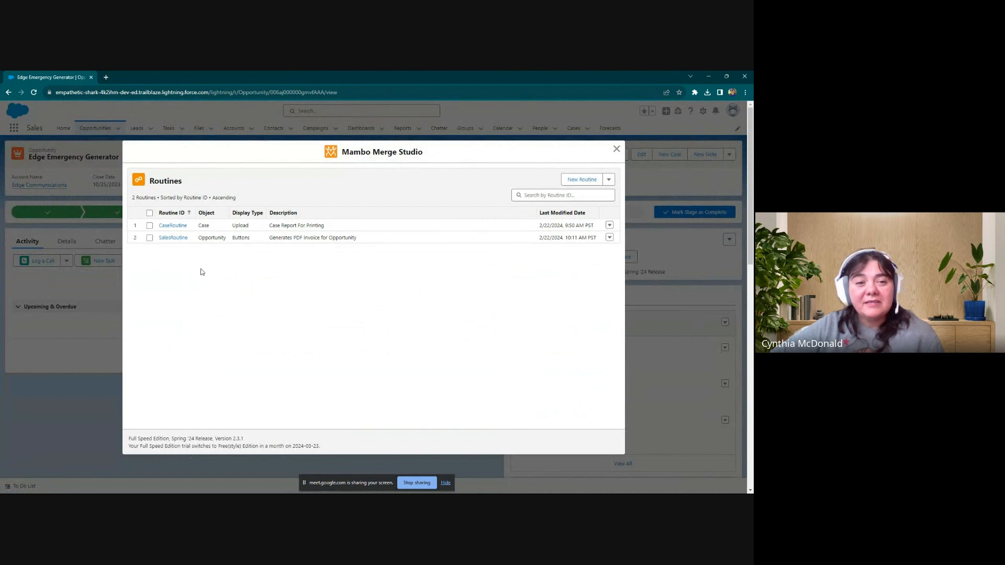
left_click(174, 239)
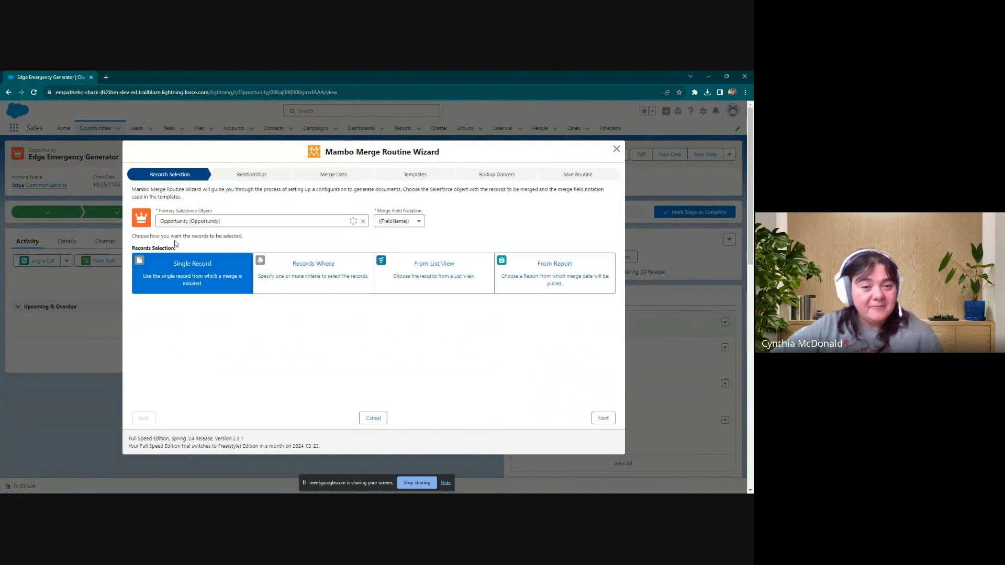
left_click(603, 418)
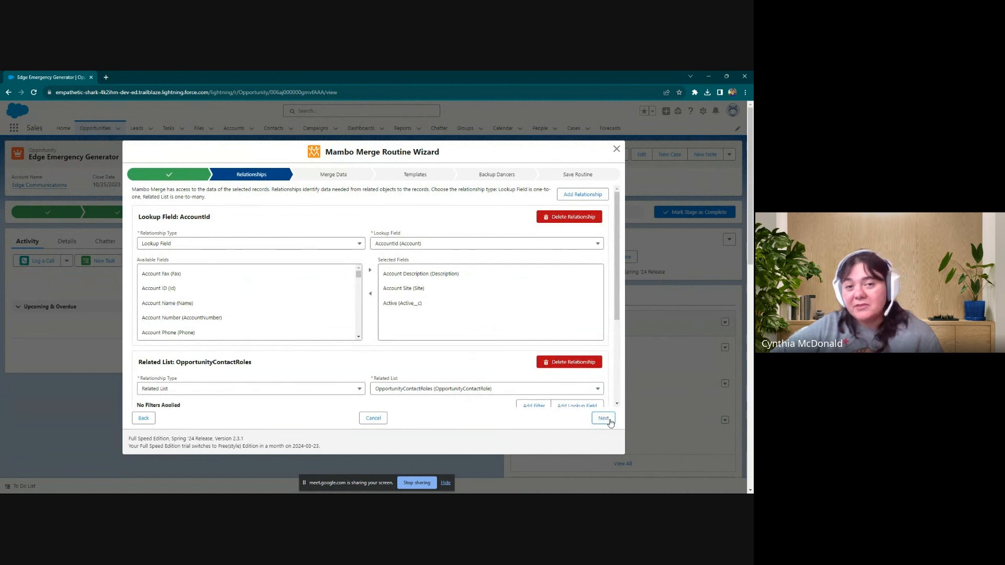
left_click(603, 418)
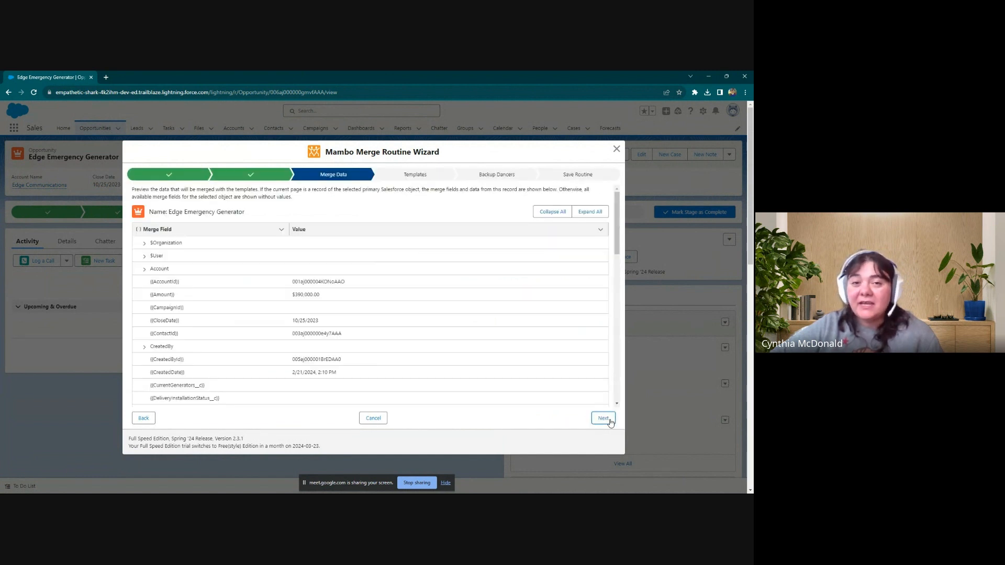
left_click(604, 418)
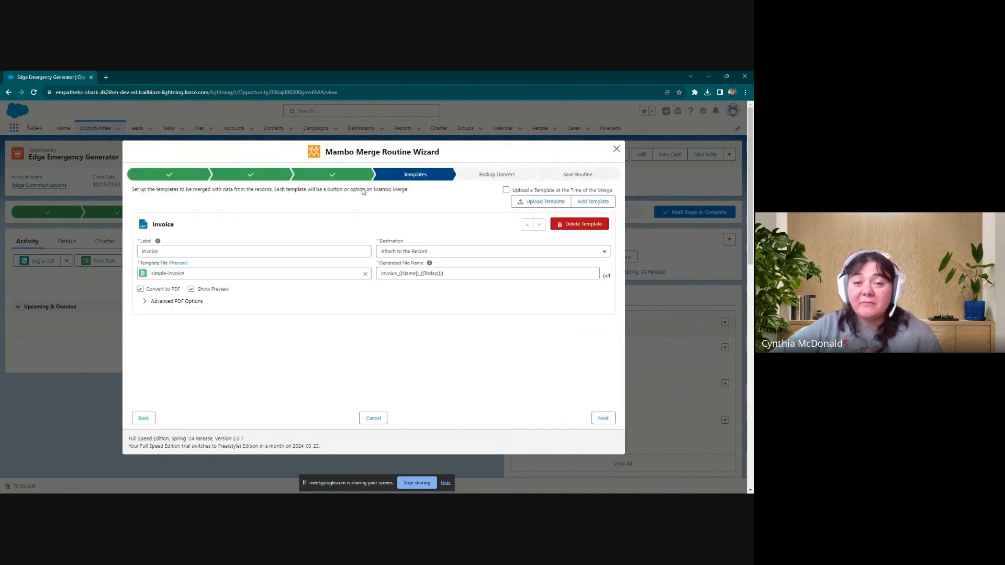
- Enable a watermark in the Invoice template's advanced PDF options with the text Draft
left_click(145, 303)
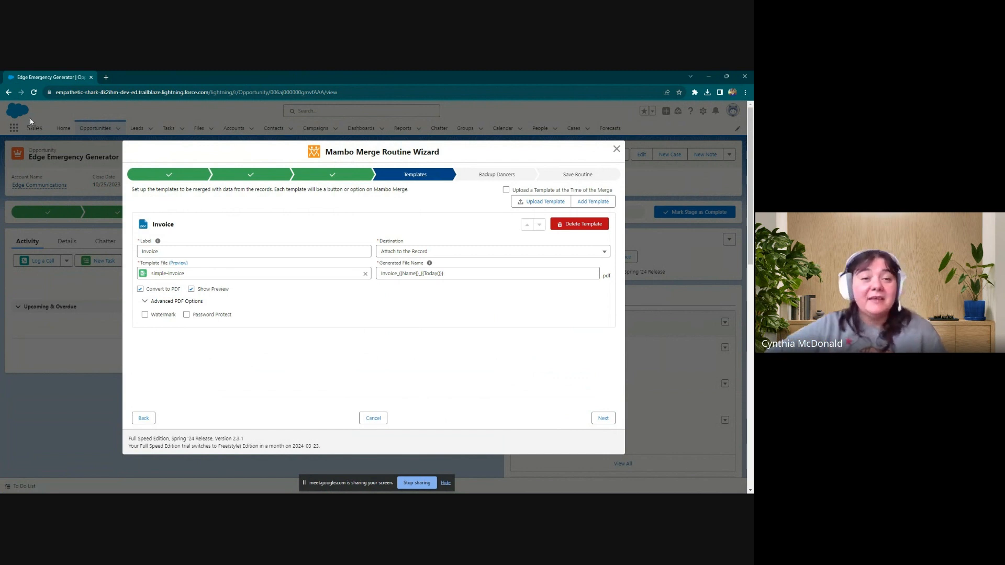
left_click(145, 315)
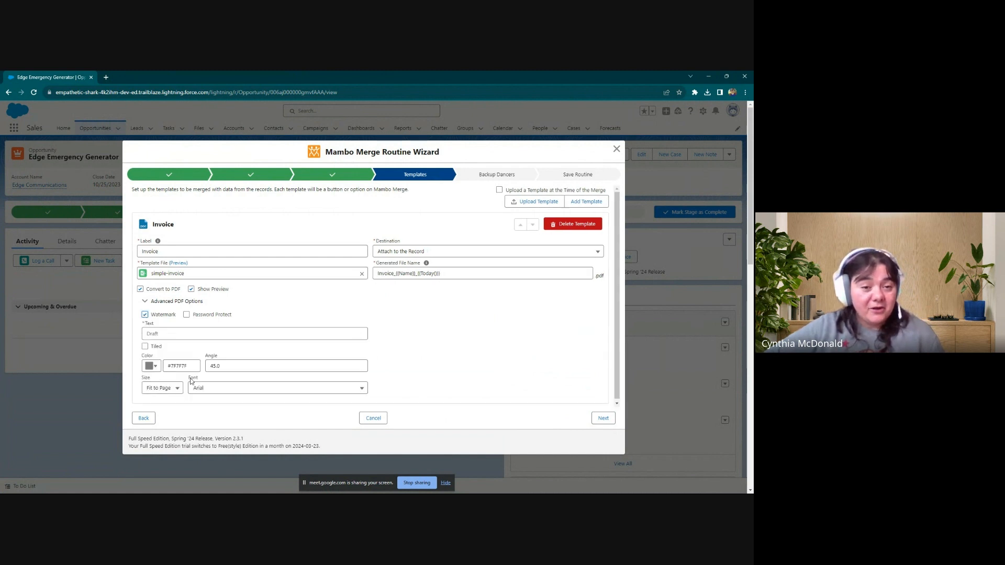
left_click(167, 334)
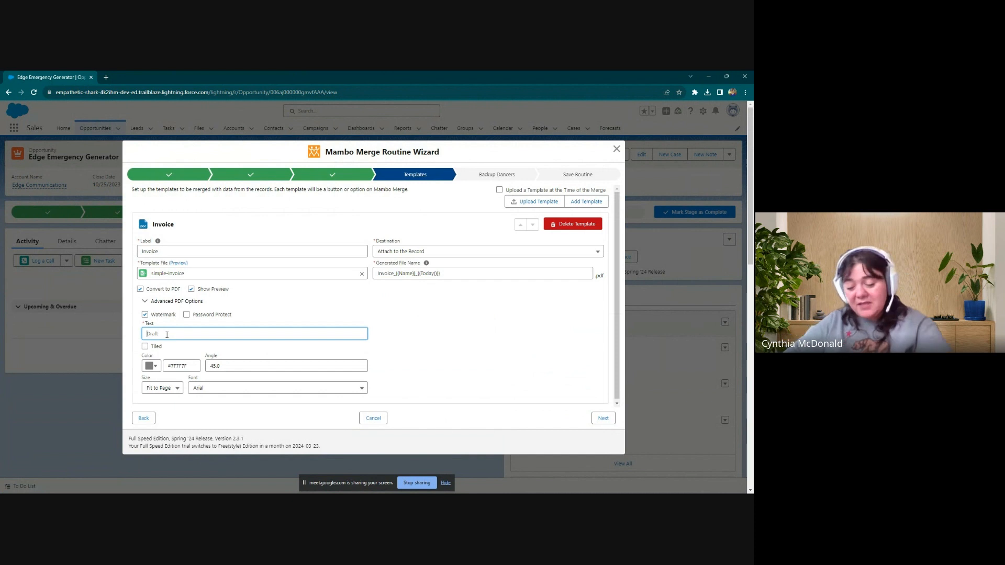
type("6")
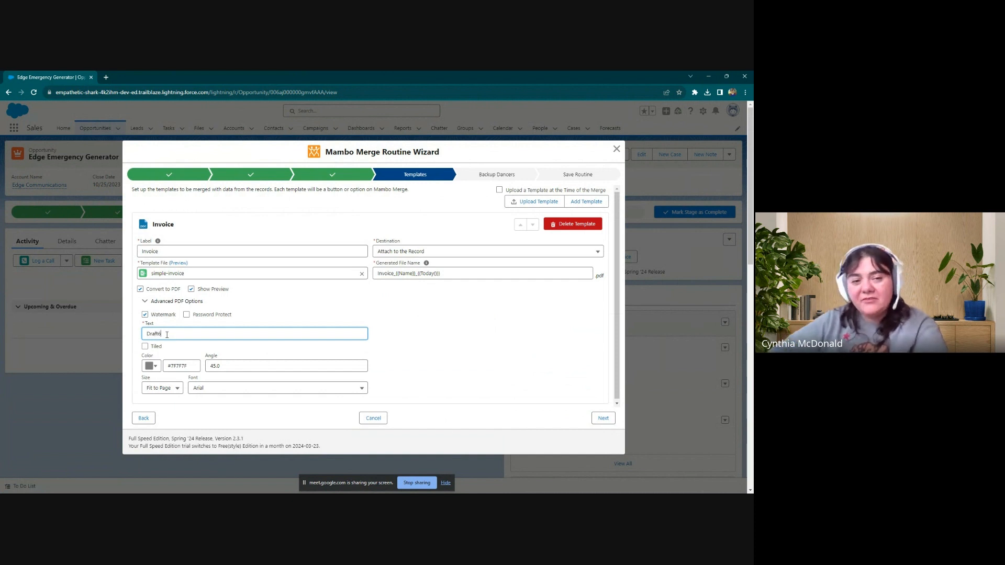
key("BackSpace")
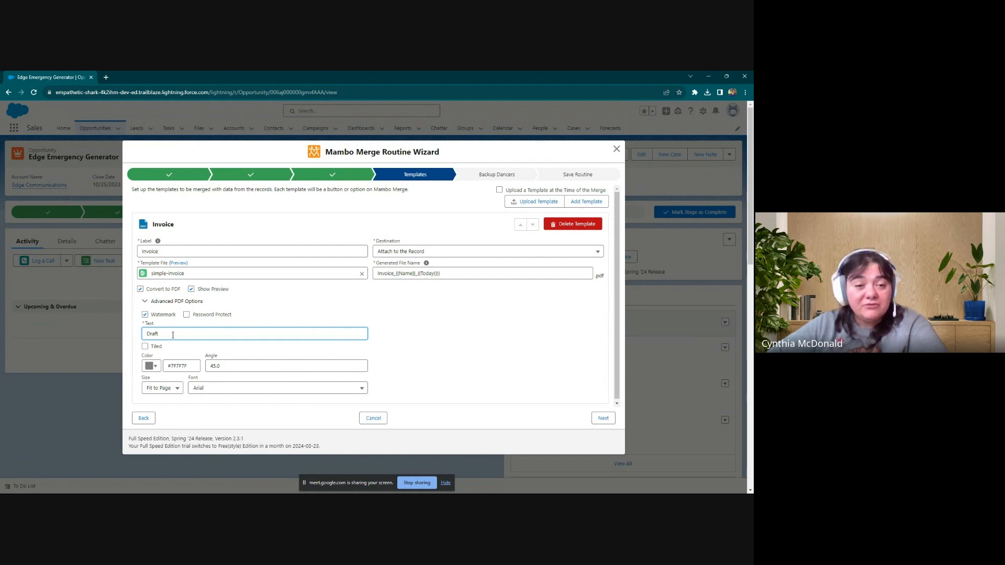
- Set the watermark color to red #FE3737, its size to Fit to Page and its font to Tahoma
left_click(152, 366)
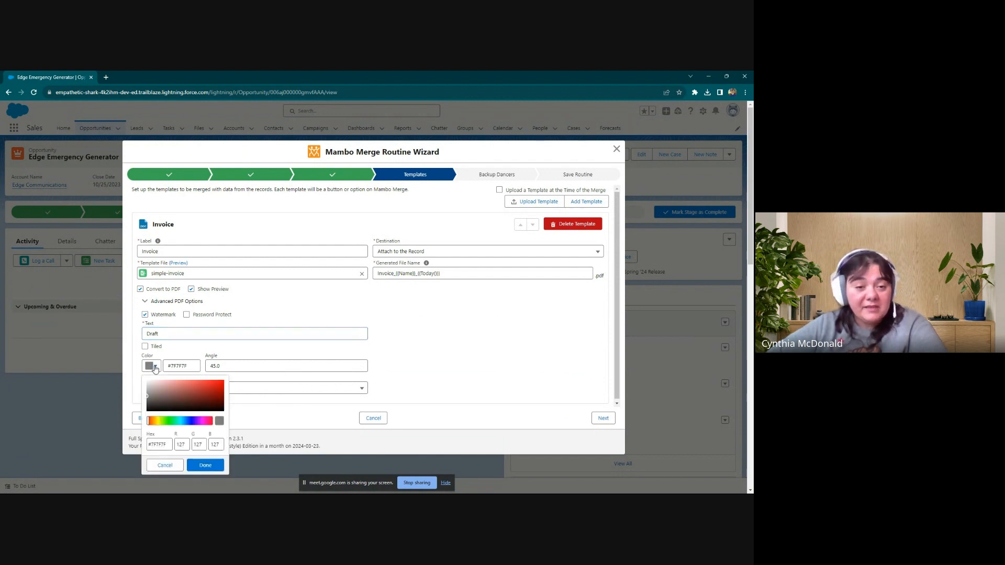
left_click_drag(213, 387, 206, 380)
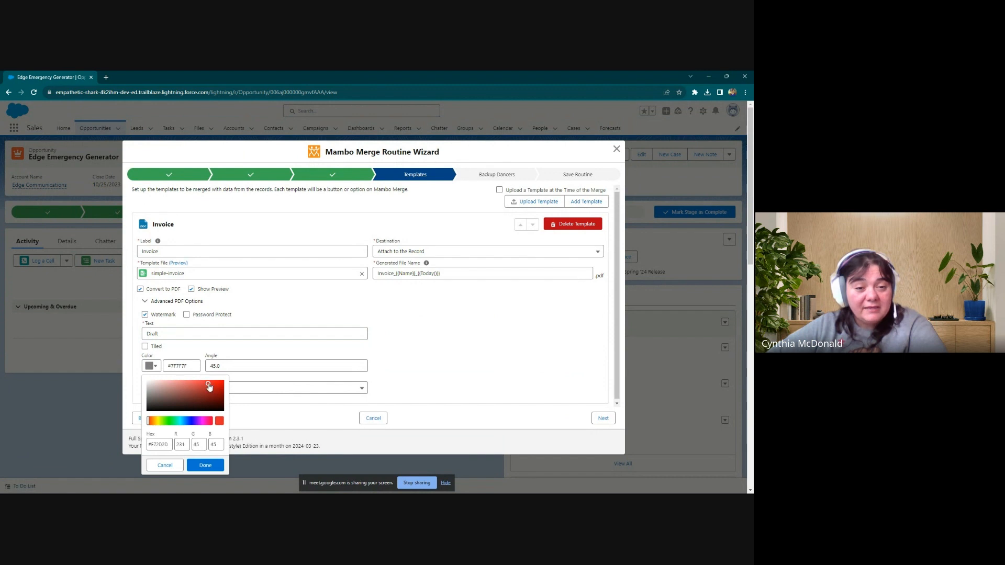
left_click(205, 465)
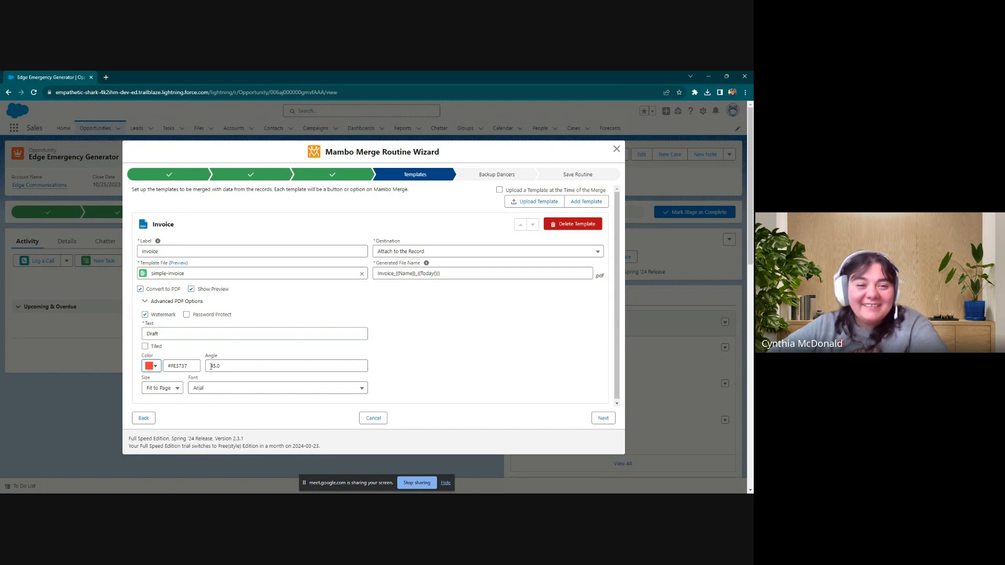
left_click(158, 390)
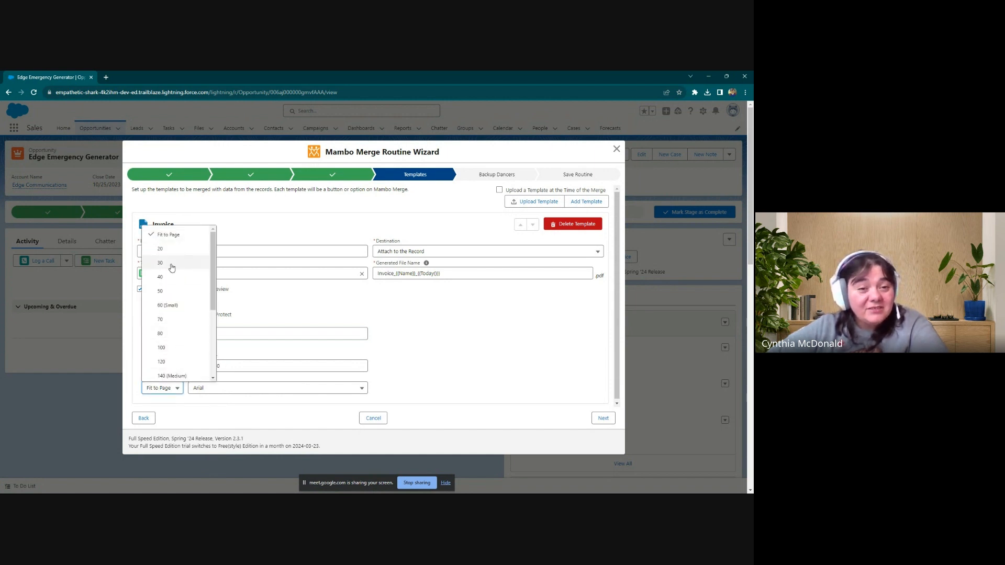
left_click(172, 236)
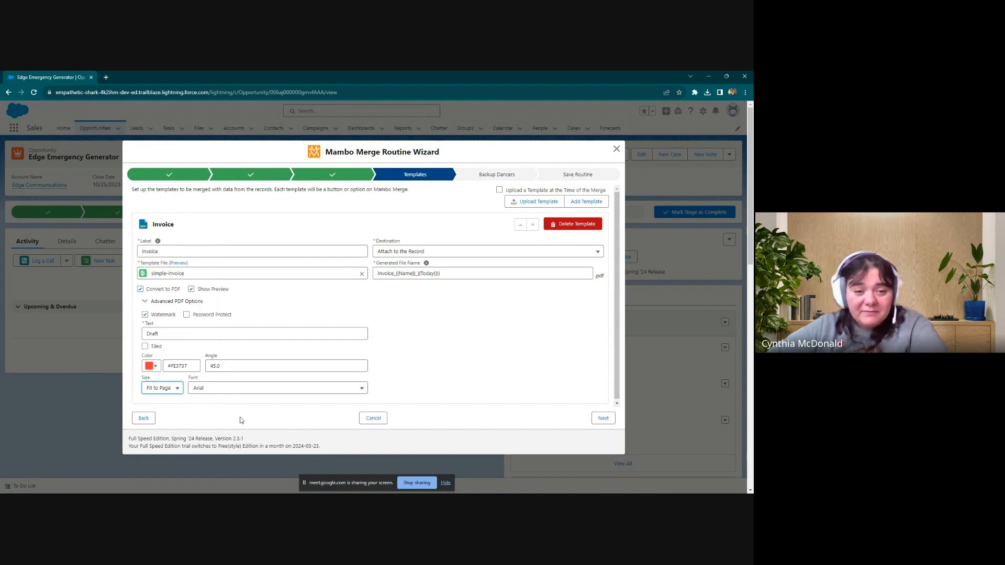
left_click(239, 390)
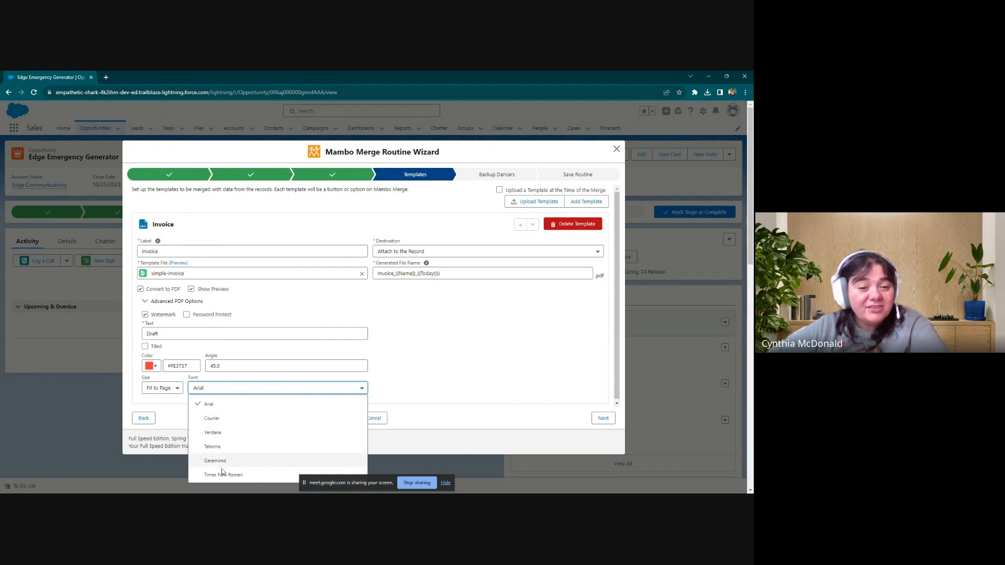
left_click(216, 449)
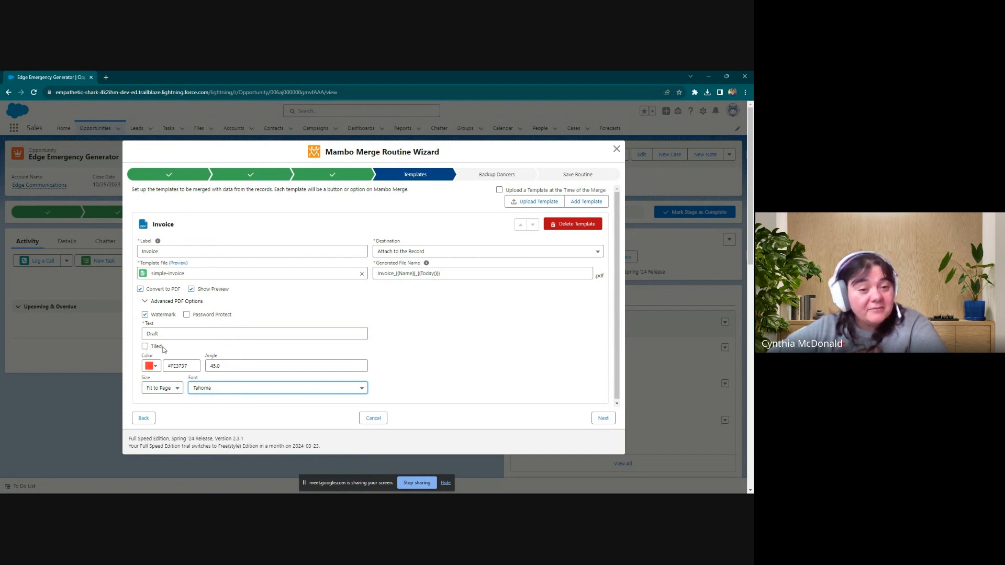
- Make the Draft watermark tiled and change the template's label to Draft Invoice
left_click(145, 347)
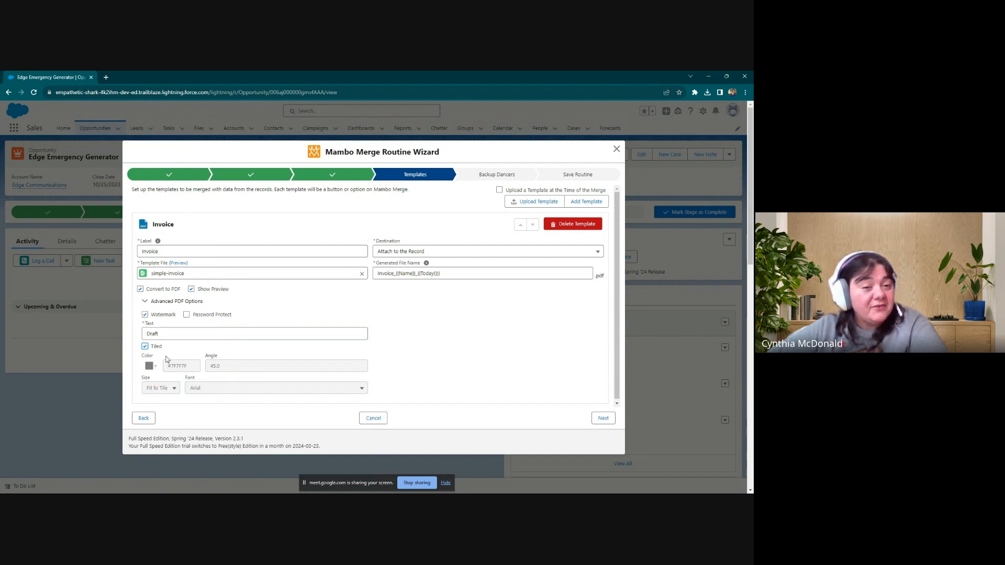
left_click(145, 347)
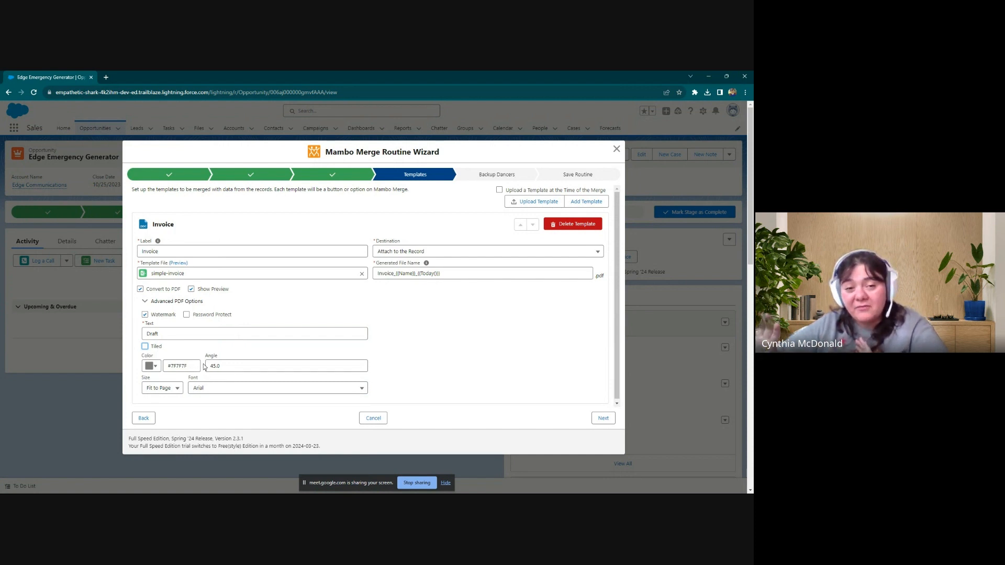
left_click(145, 346)
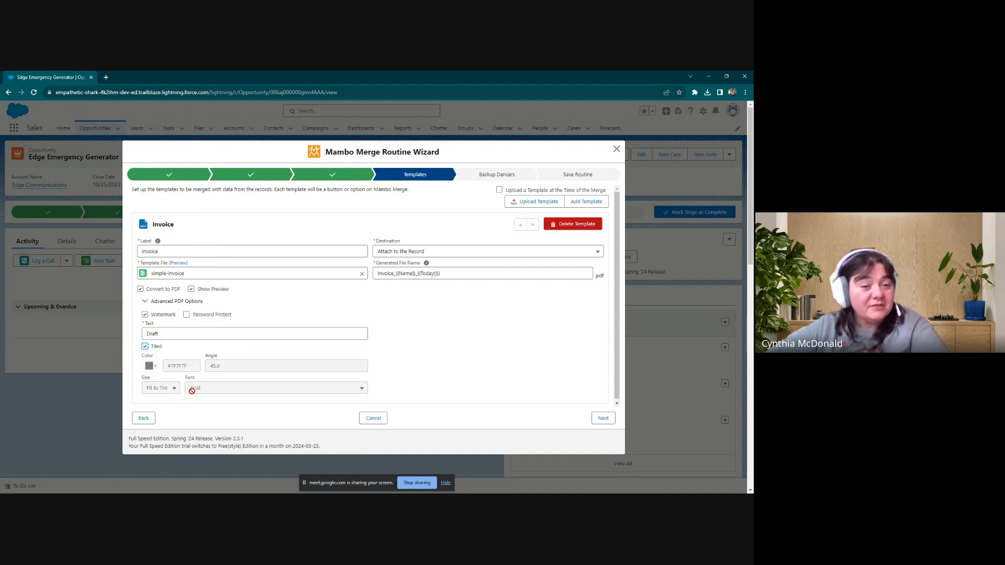
left_click(145, 348)
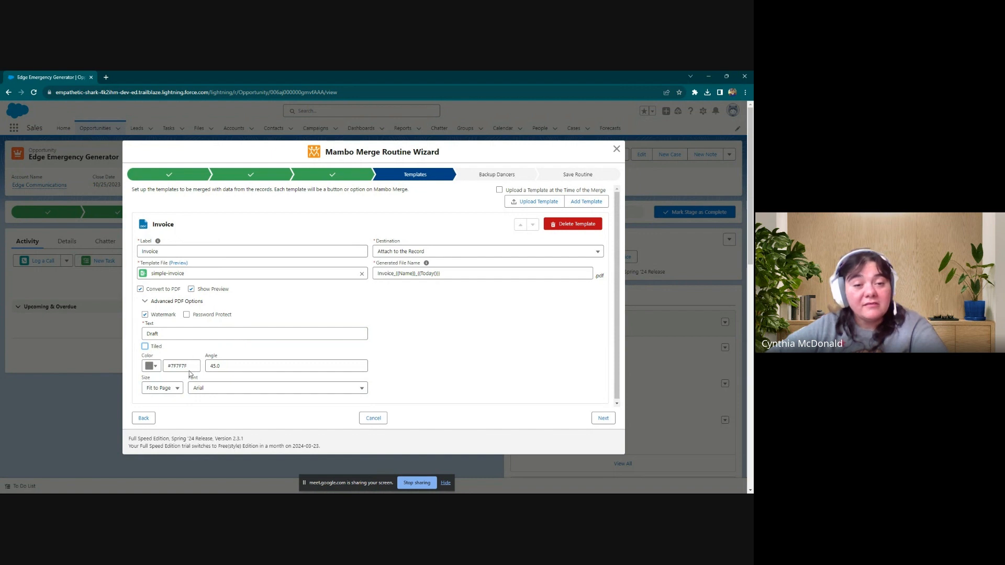
left_click(145, 347)
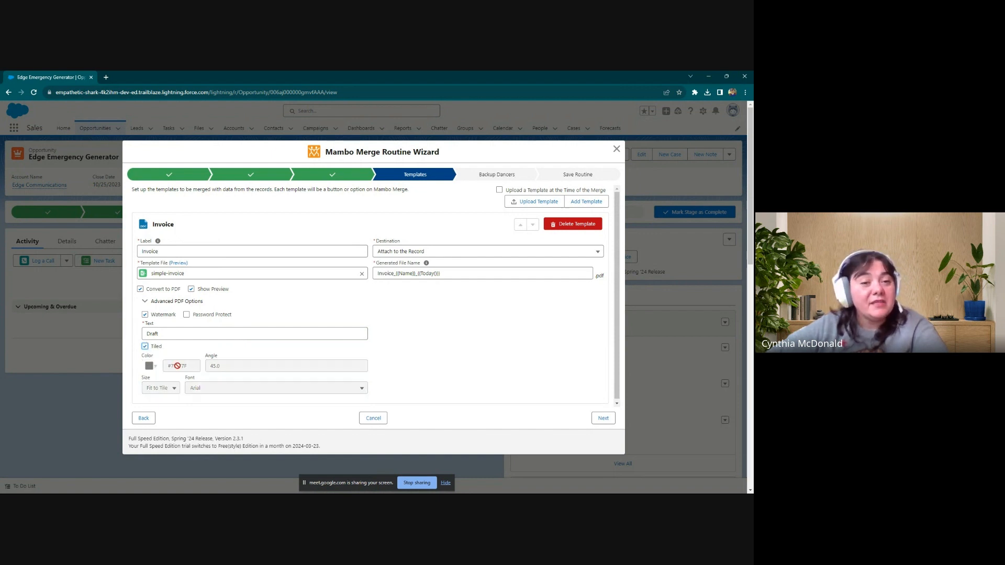
left_click(160, 253)
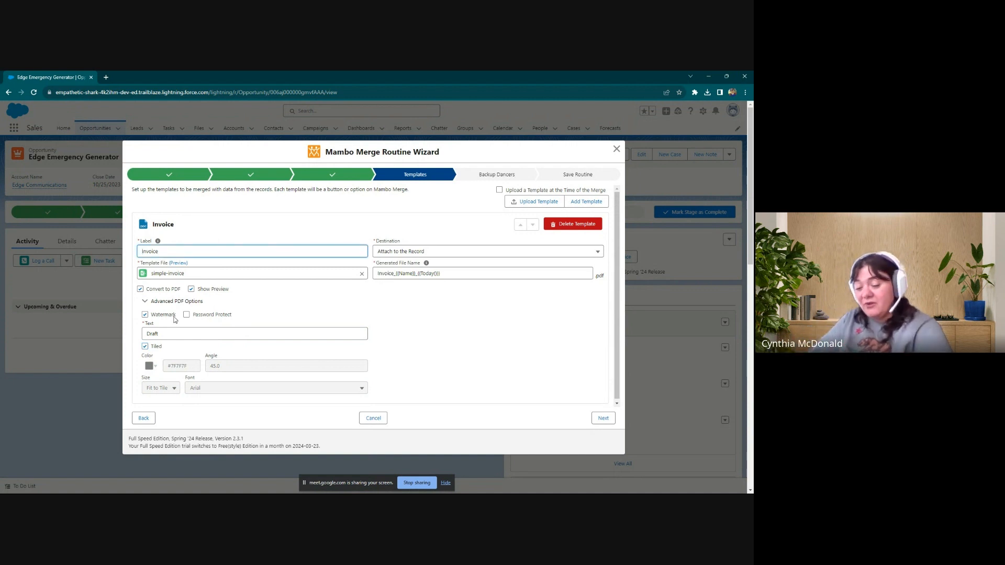
type("Draft")
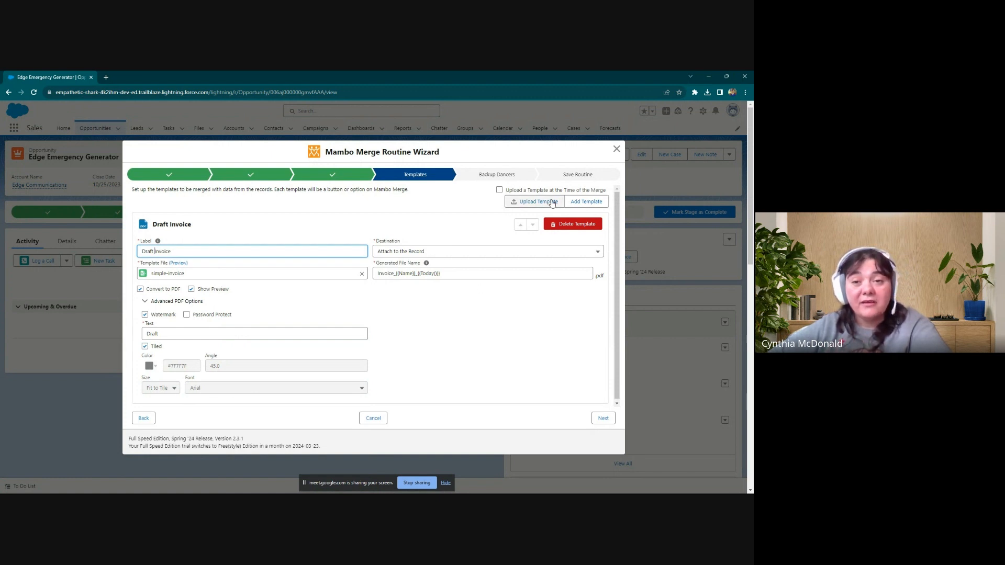
- Add a second template labelled Final Invoice that uses the simple-invoice file, and preview that file
left_click(583, 202)
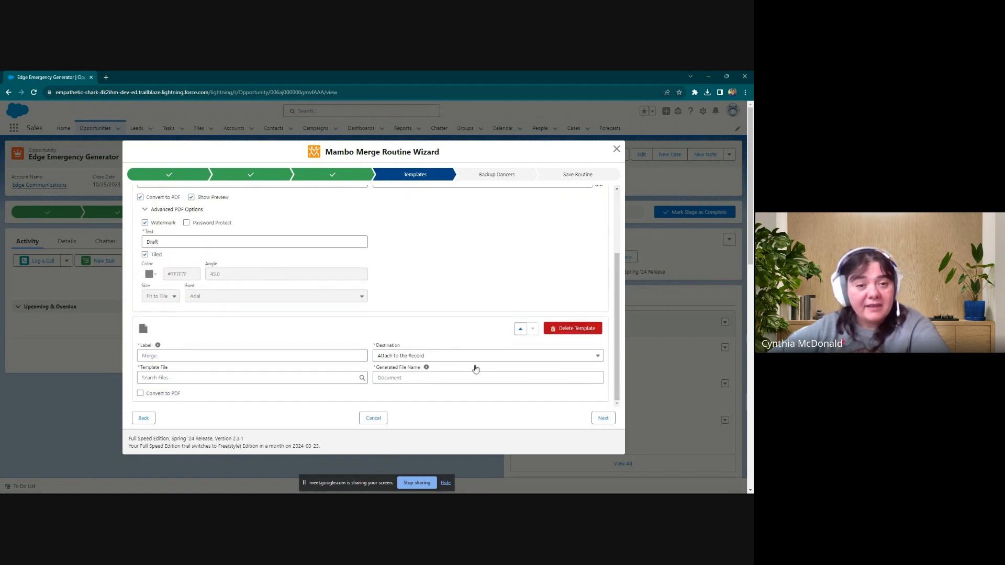
left_click(254, 356)
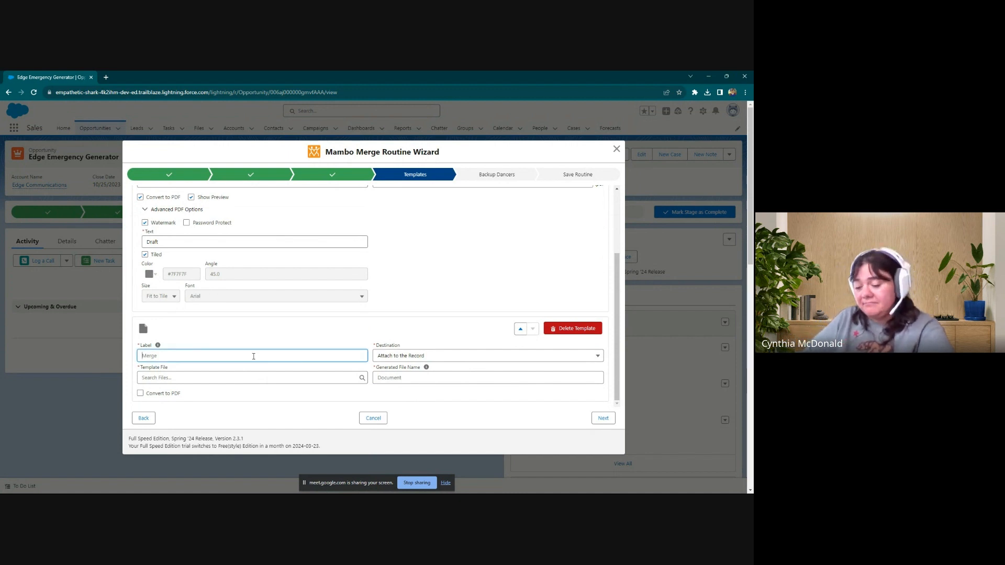
type("F")
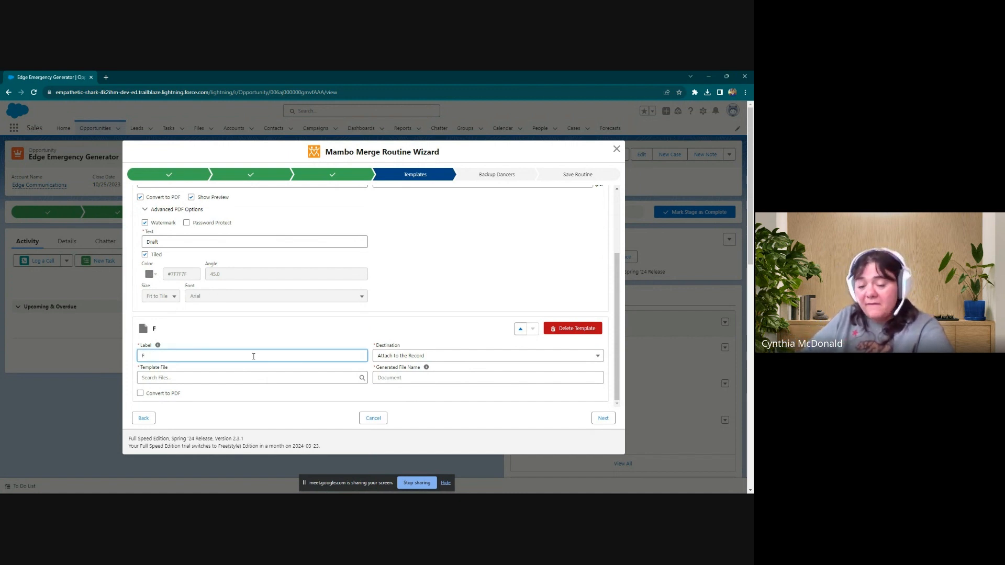
type("inal In")
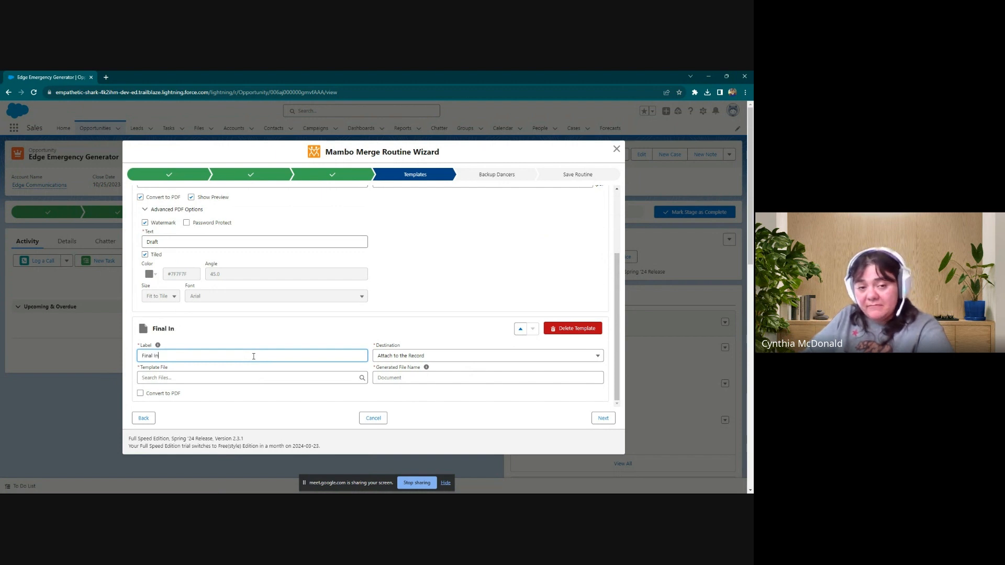
type("voice")
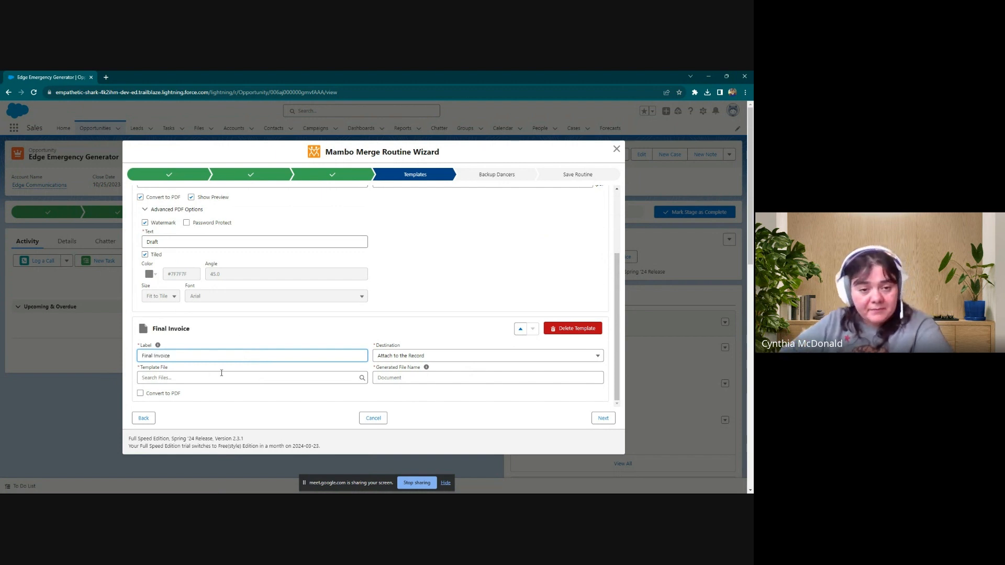
left_click(342, 378)
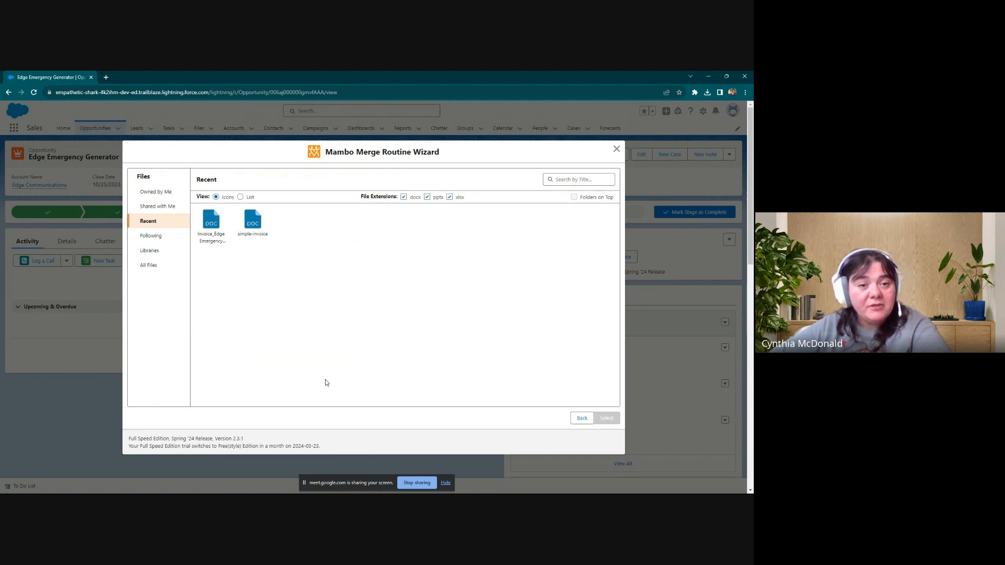
left_click(253, 223)
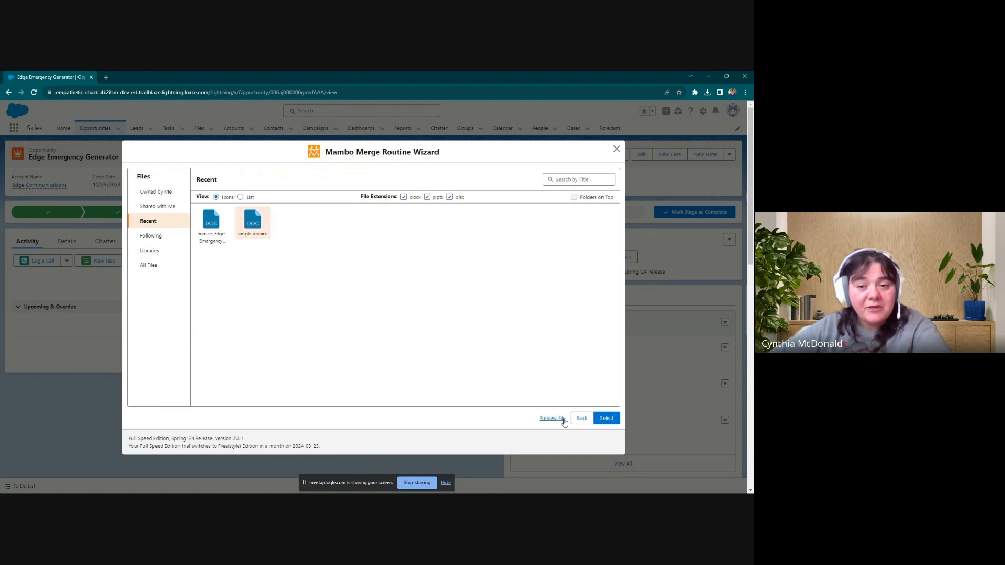
left_click(608, 419)
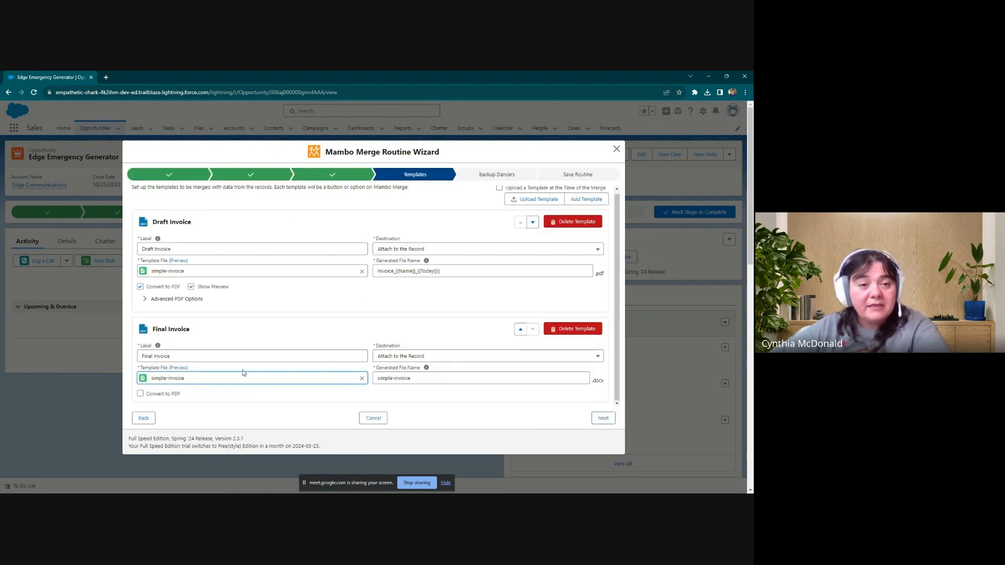
left_click(179, 368)
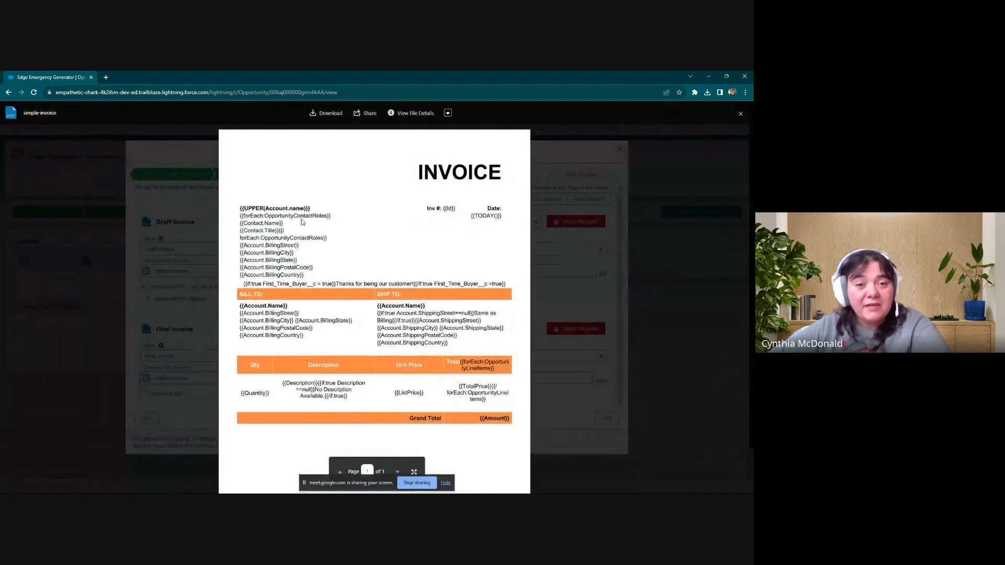
left_click(183, 339)
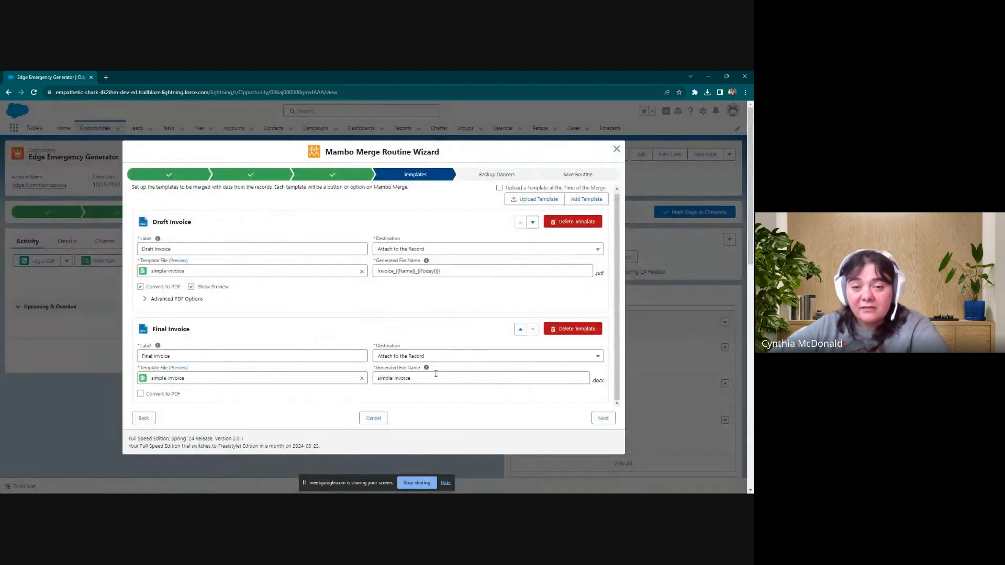
- Copy the Draft Invoice template's generated file name, Invoice_{{Name}}_{{Today()}}, into the Final Invoice template's generated file name
left_click_drag(457, 273, 376, 272)
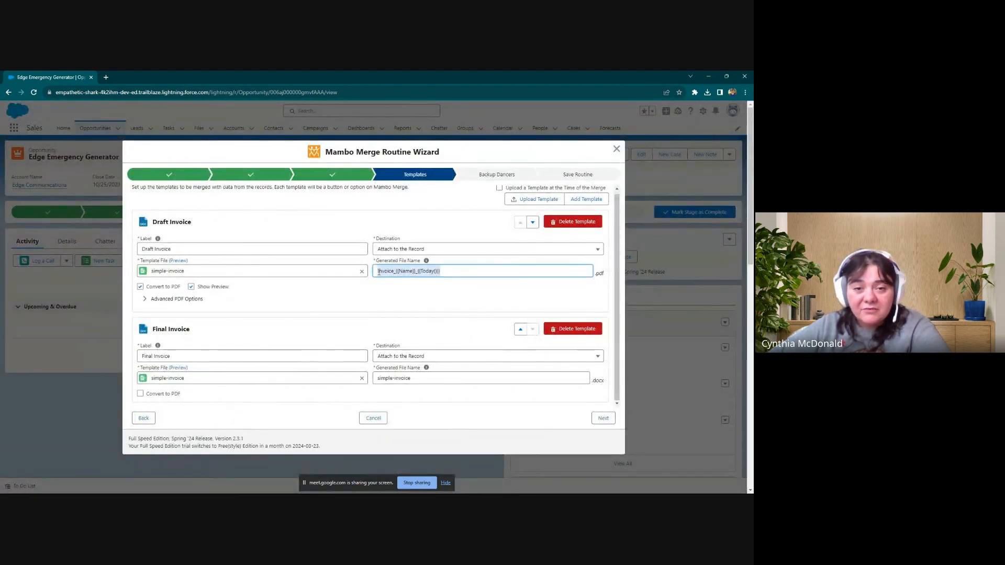
right_click(386, 272)
left_click(408, 302)
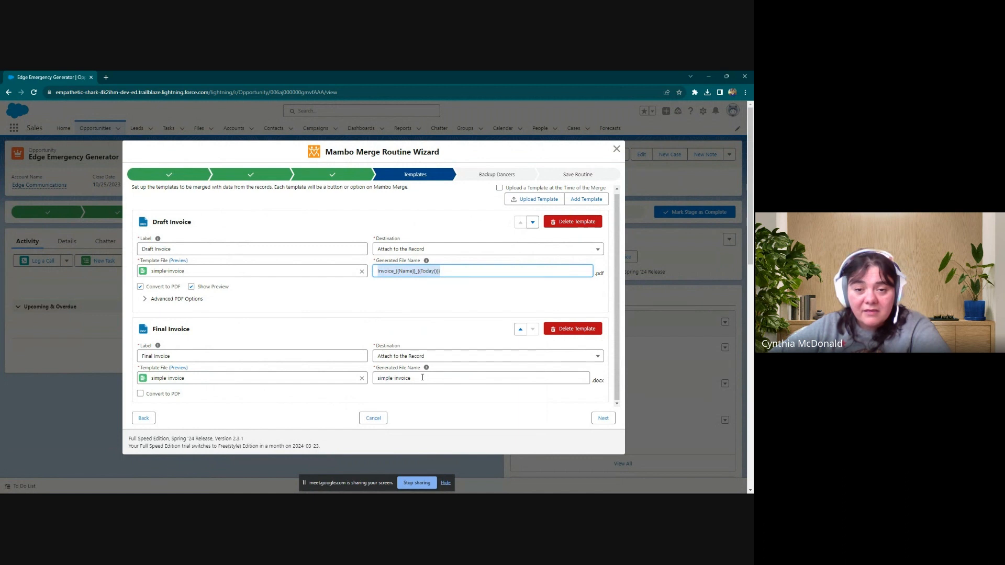
left_click_drag(422, 378, 384, 378)
right_click(384, 378)
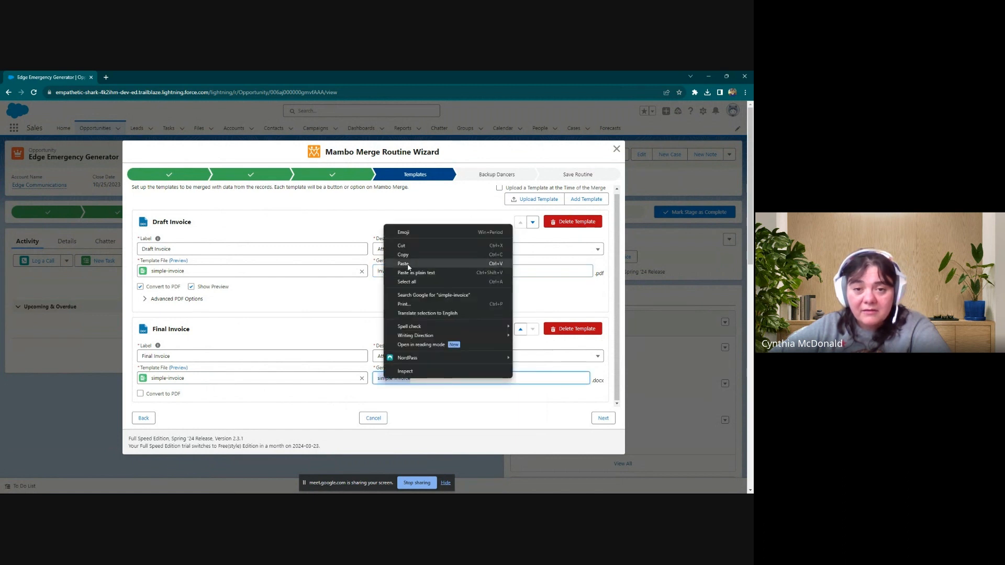
left_click(403, 264)
- Prefix the Draft Invoice template's generated file name with Draft_, giving Draft_Invoice_{{Name}}_{{Today()}}
left_click(379, 270)
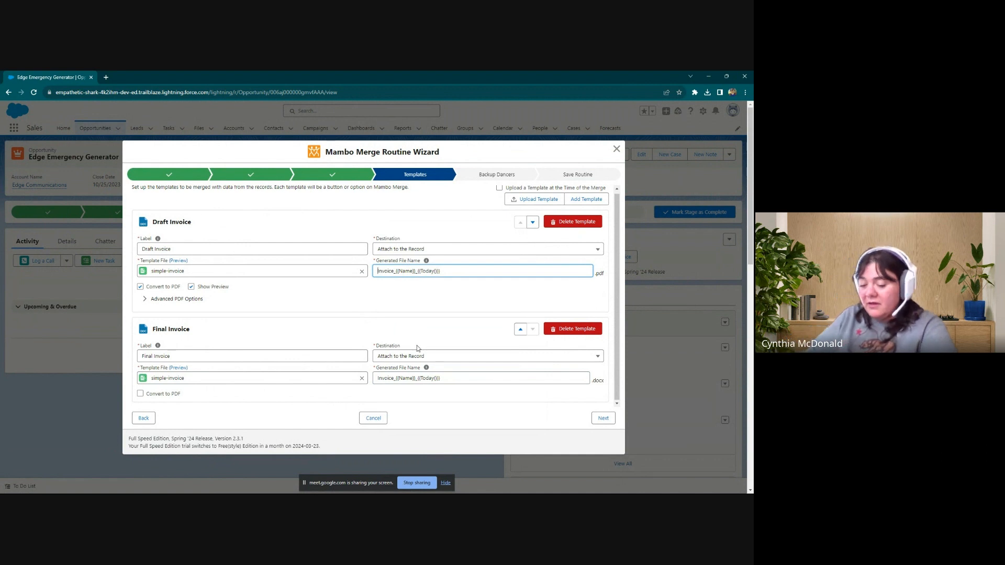
type("Draft")
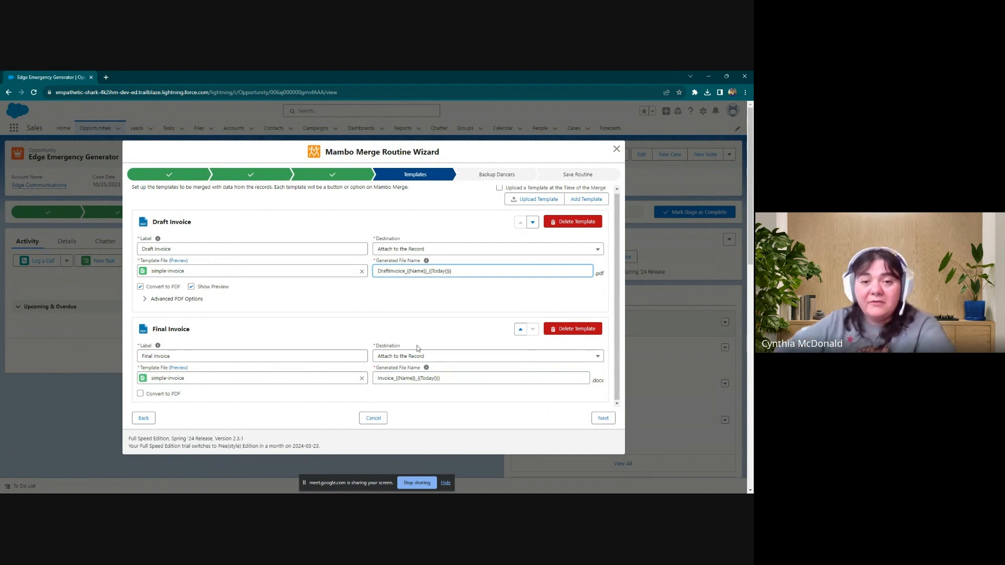
type("_")
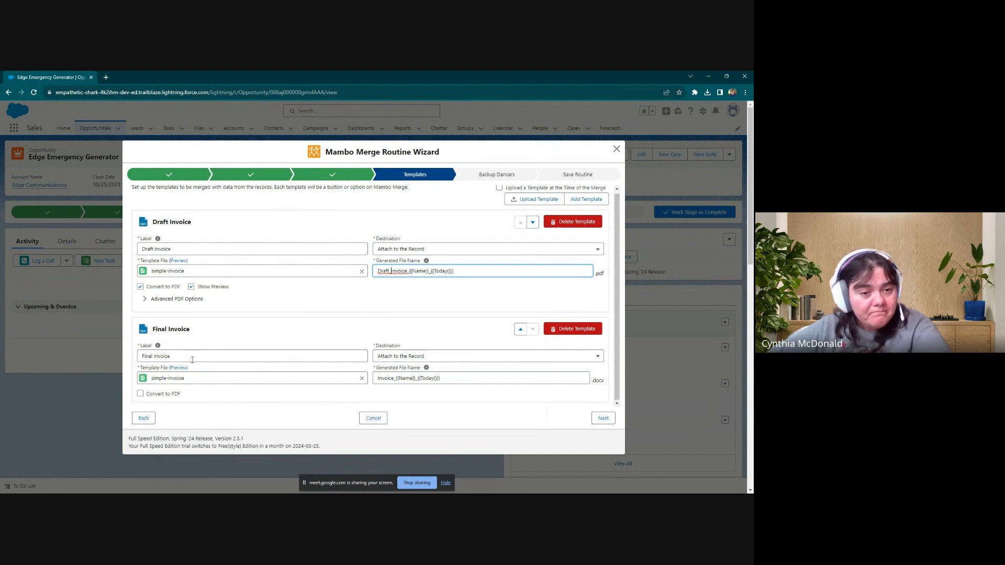
- Set the Final Invoice template to convert to PDF and show a preview
left_click(140, 393)
scroll(261, 338, "down", 1)
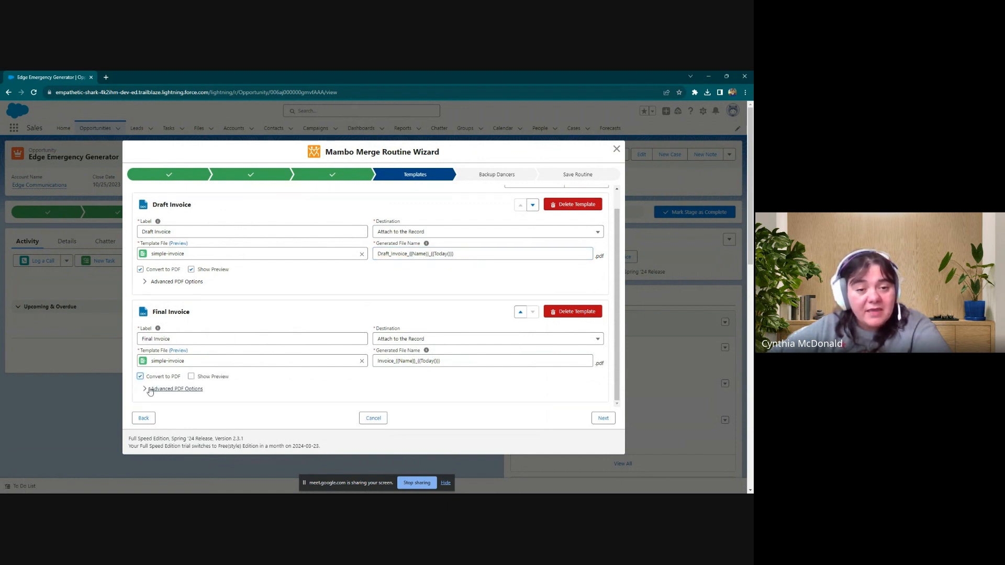
left_click(192, 377)
- Enable a watermark in the Final Invoice template's advanced PDF options and set its text to FINAL
left_click(156, 389)
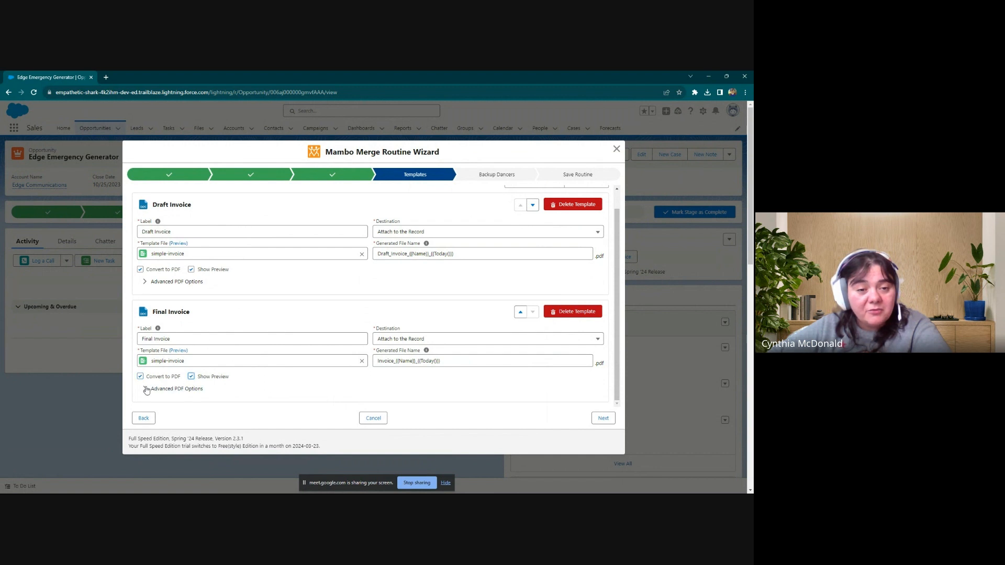
scroll(147, 391, "down", 1)
left_click(145, 390)
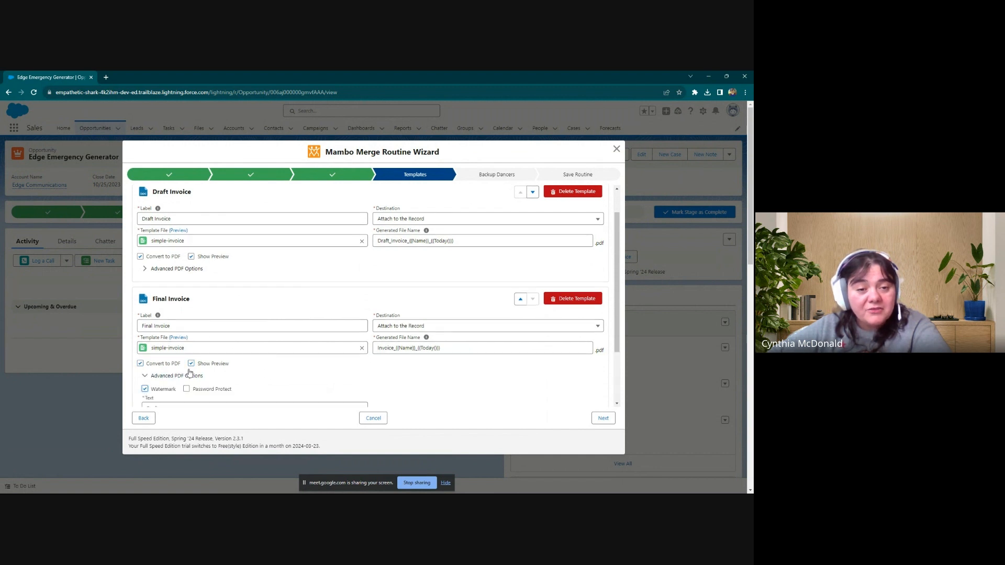
scroll(243, 342, "down", 2)
left_click(169, 333)
type("FINAL")
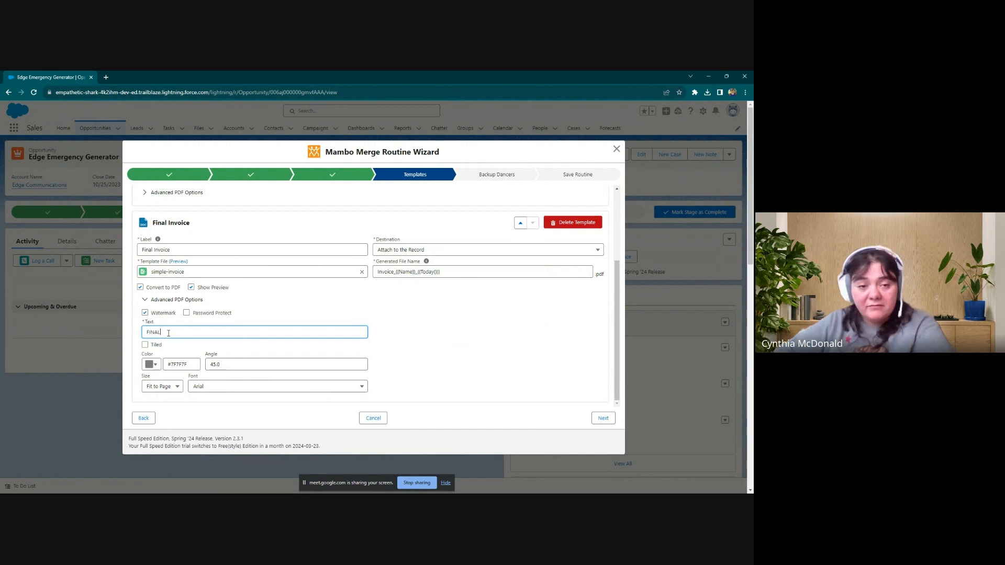
key("BackSpace")
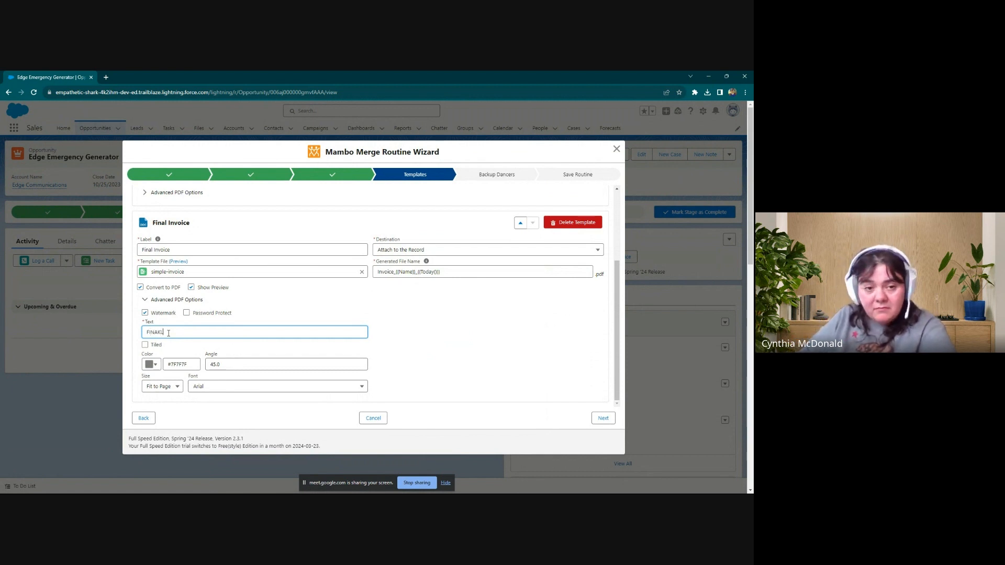
type("L")
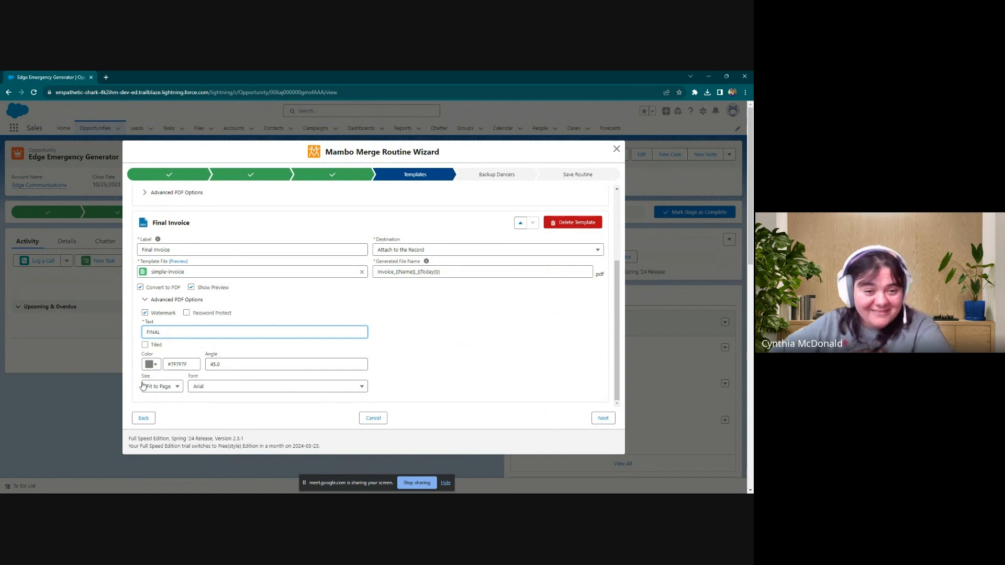
- Give the FINAL watermark a light green color and the Tahoma font
left_click(148, 366)
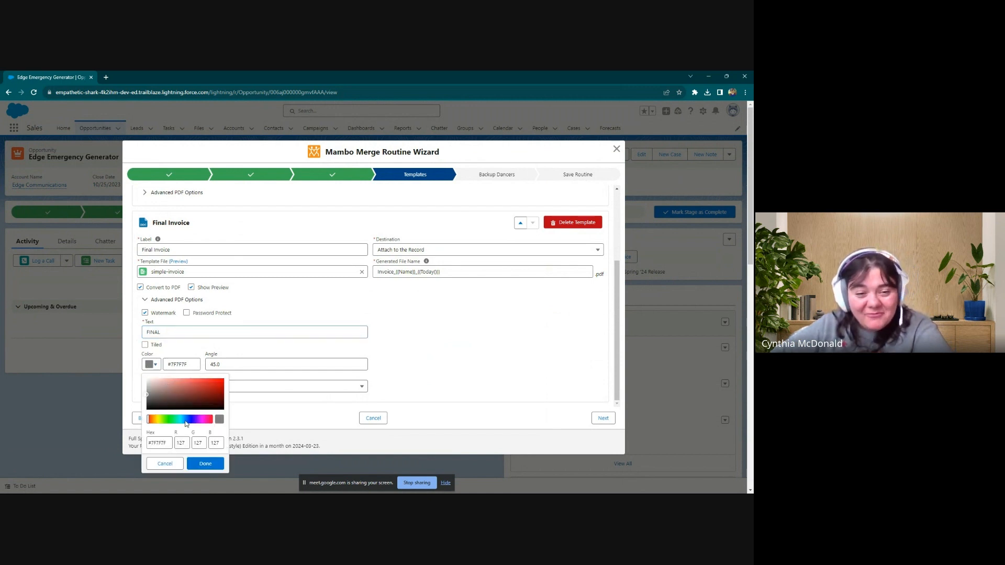
left_click(168, 419)
left_click(165, 385)
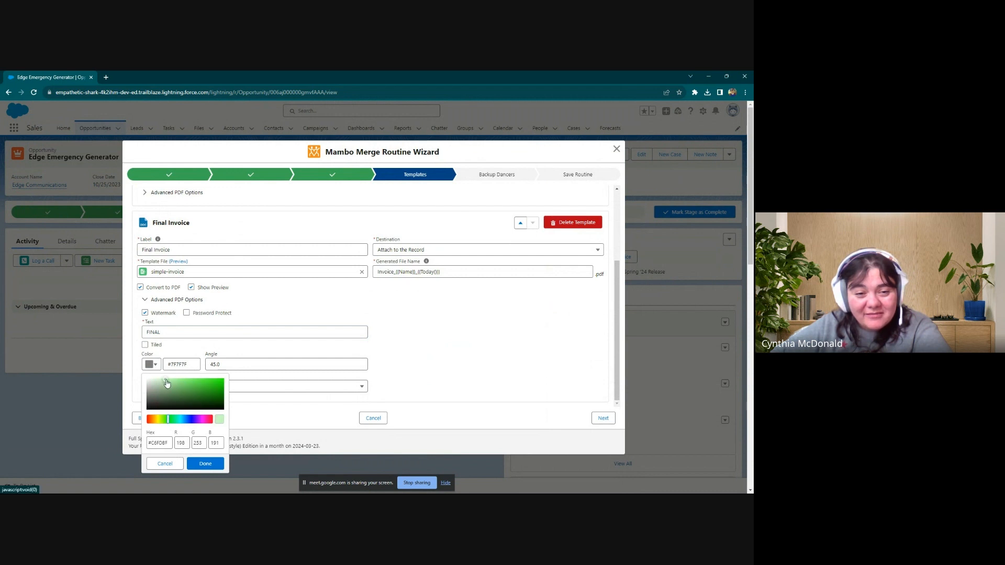
left_click(205, 463)
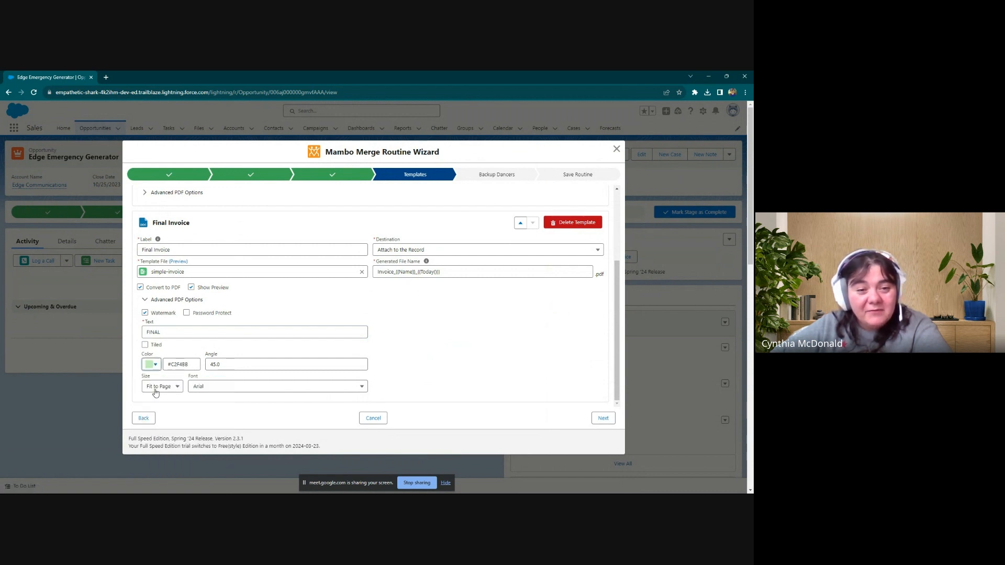
left_click(211, 389)
left_click(215, 446)
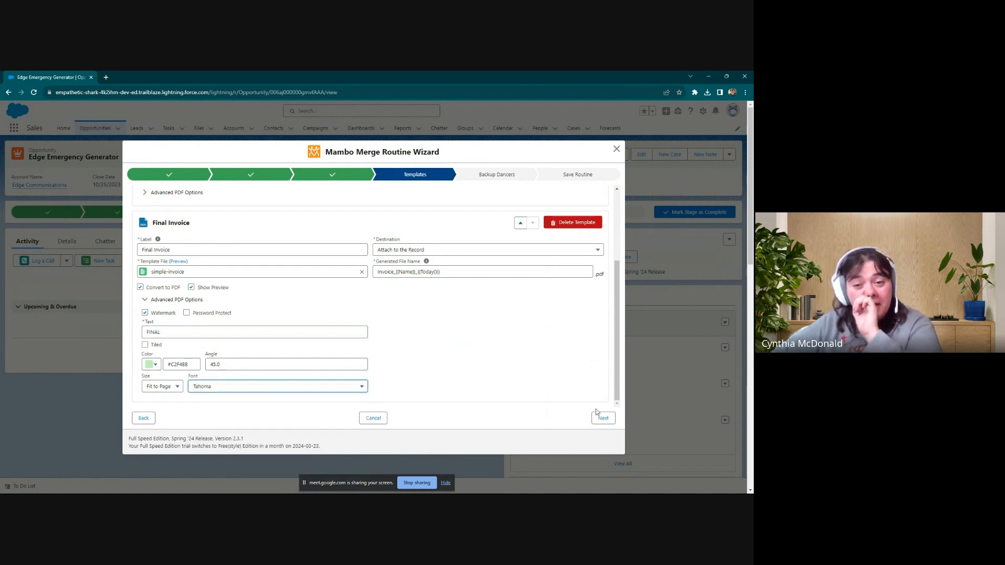
- Save SalesRoutine without adding backup dancers and close Mambo Merge Studio
left_click(600, 421)
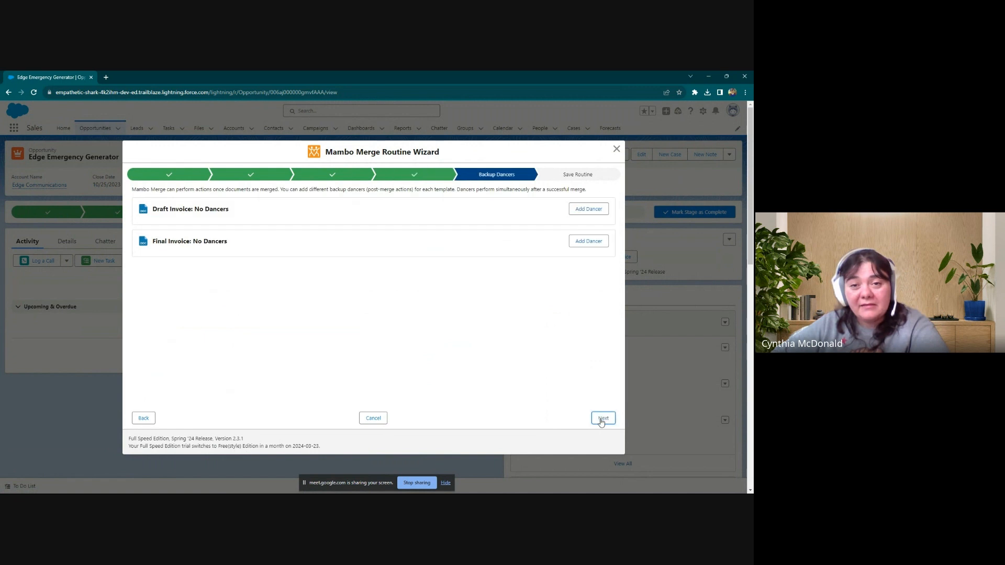
left_click(602, 422)
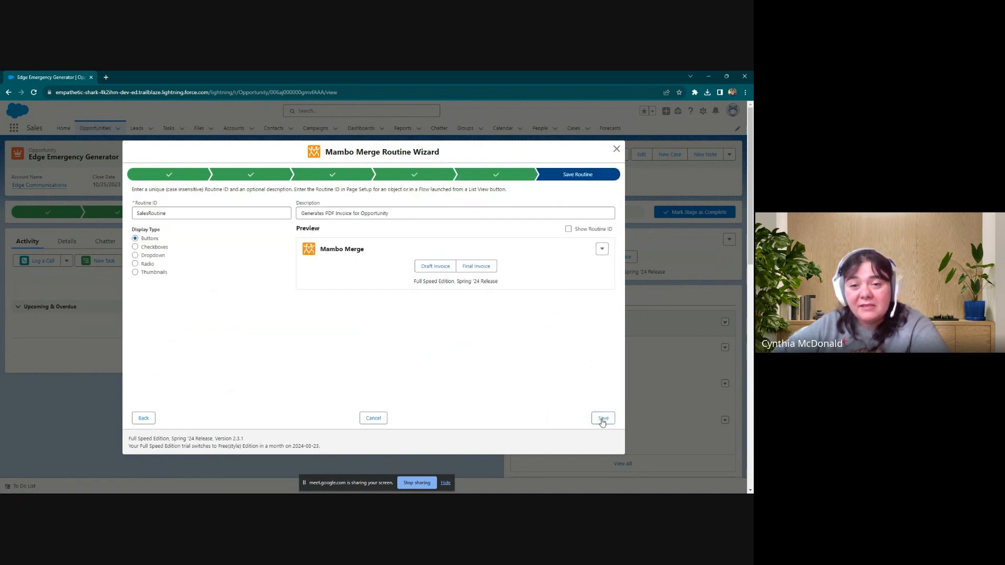
left_click(602, 419)
left_click(617, 149)
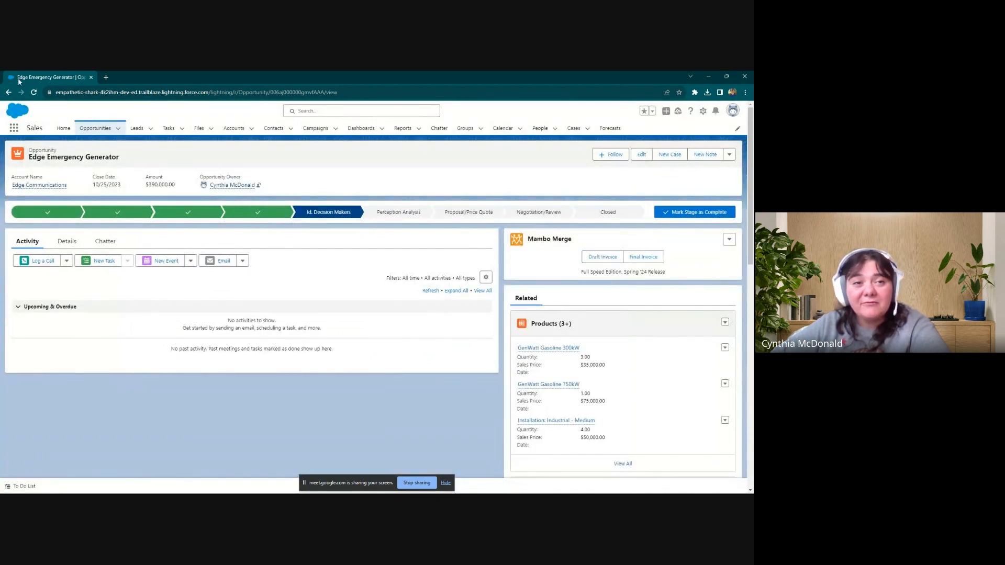
- Reload the opportunity page and review the merged Draft Invoice and Final Invoice previews without saving them
left_click(33, 92)
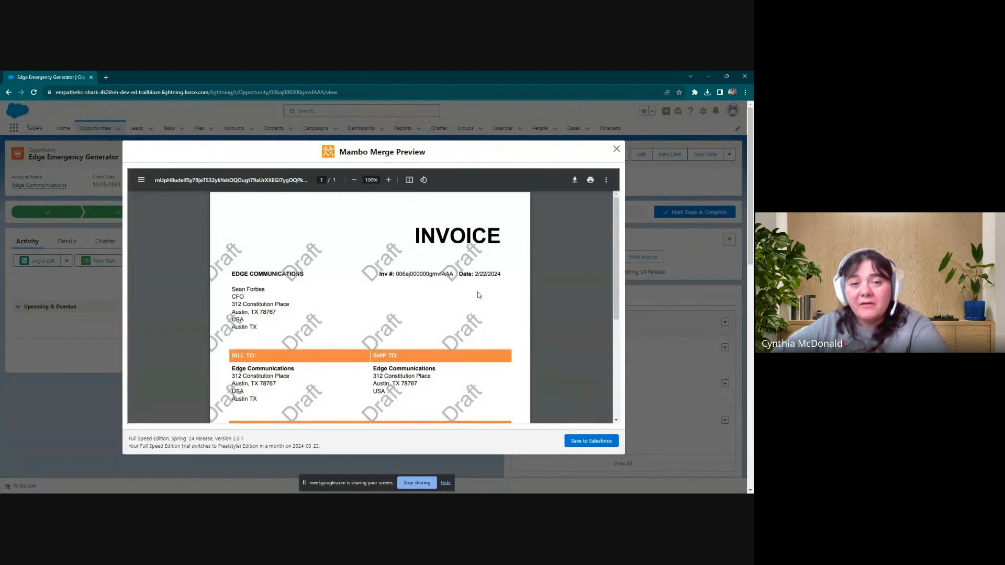
scroll(407, 353, "down", 3)
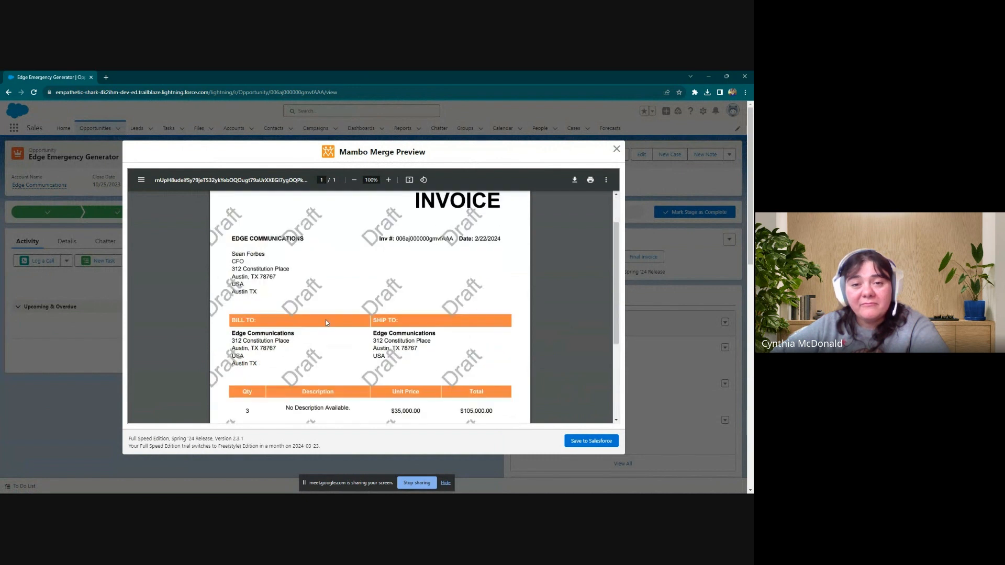
left_click(615, 148)
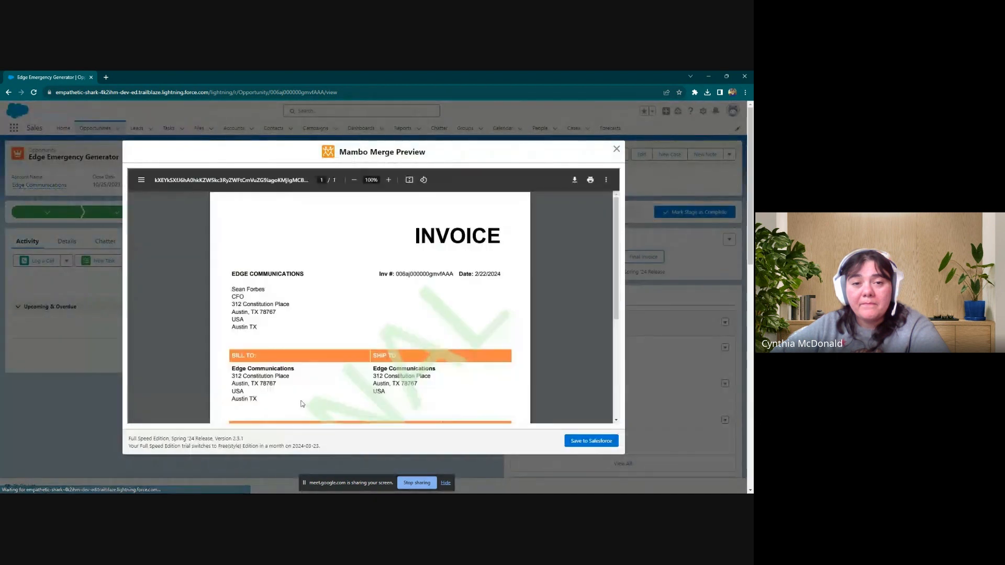
scroll(301, 403, "down", 3)
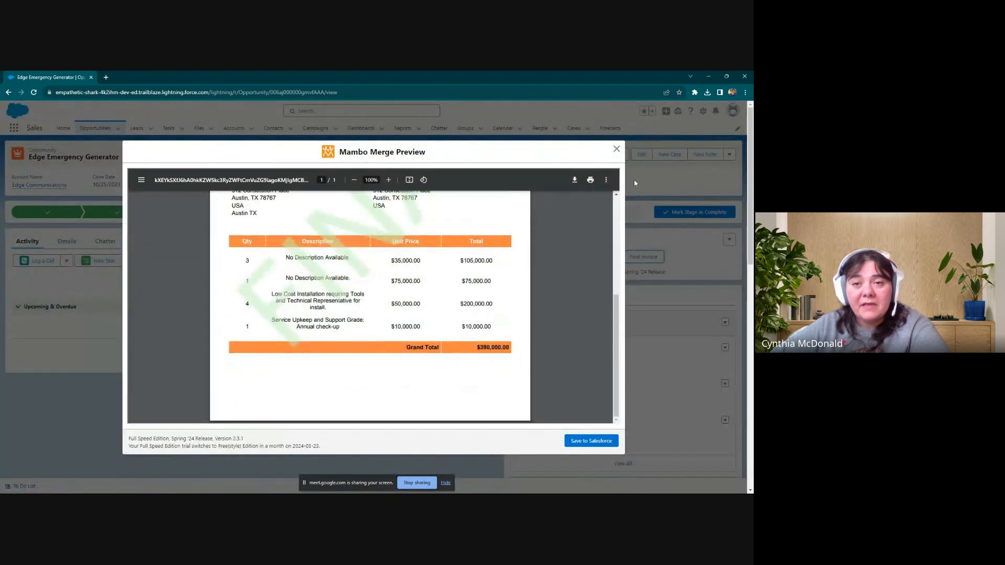
left_click(616, 149)
- Reopen SalesRoutine for editing in Mambo Merge Studio and advance to its Templates stage
left_click(729, 239)
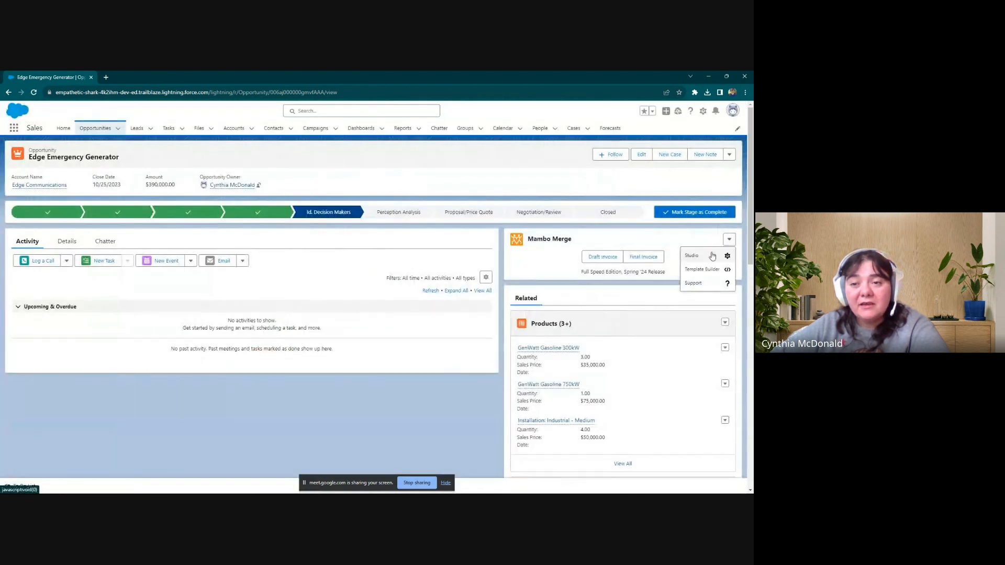
left_click(712, 255)
left_click(172, 238)
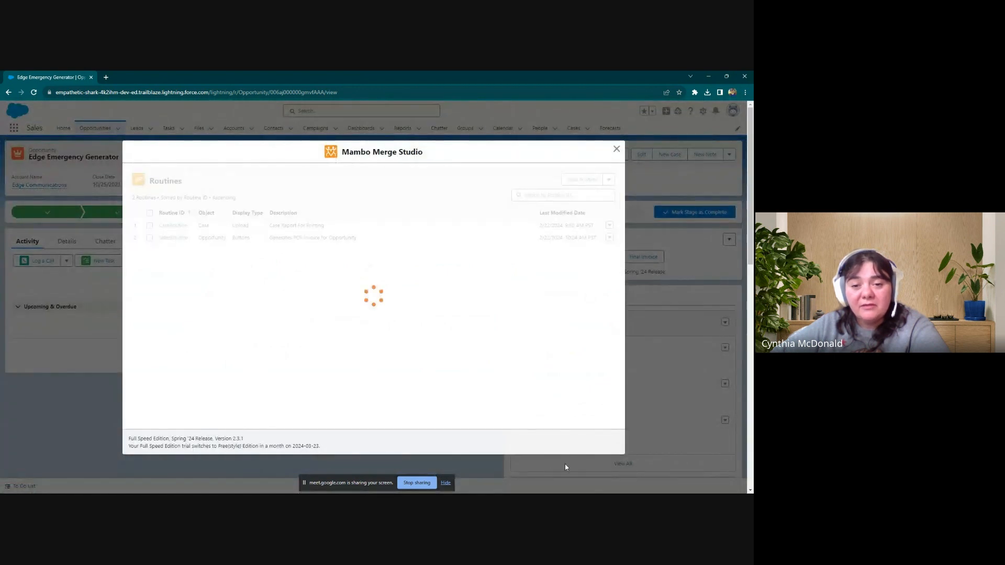
left_click(603, 418)
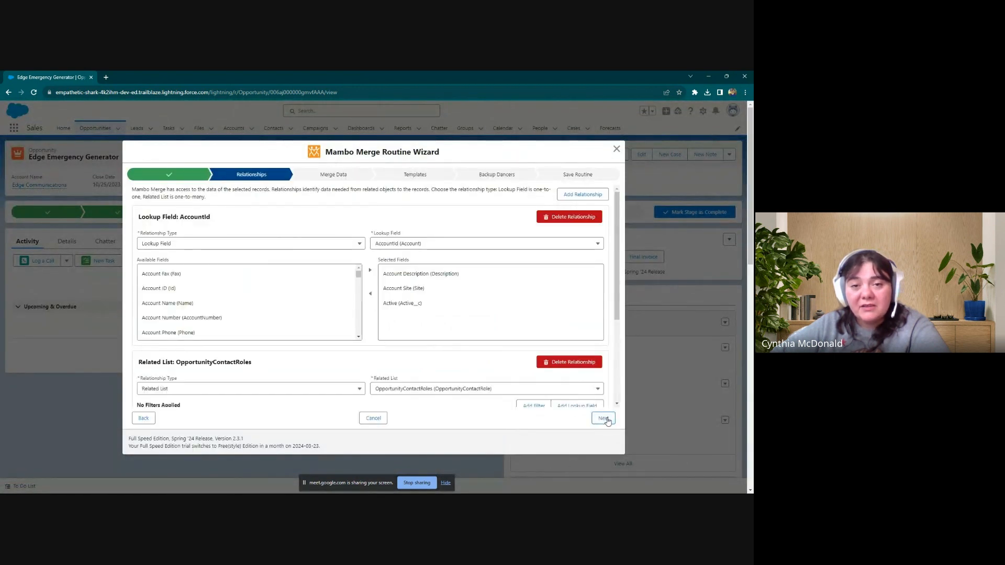
left_click(603, 419)
left_click(603, 419)
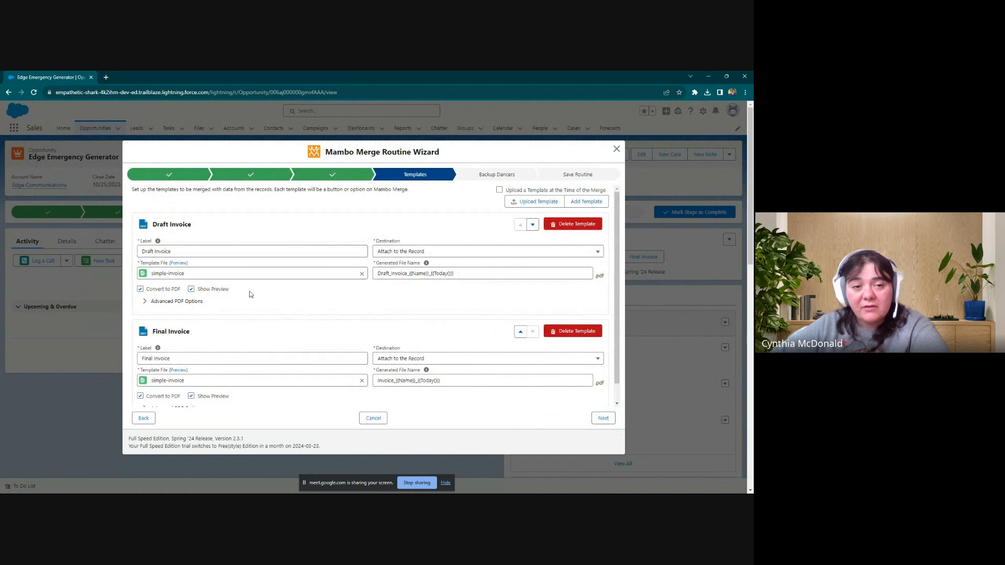
- Enable password protection in the Final Invoice template's advanced PDF options and enter the document password
scroll(251, 294, "down", 1)
left_click(159, 391)
scroll(194, 359, "down", 2)
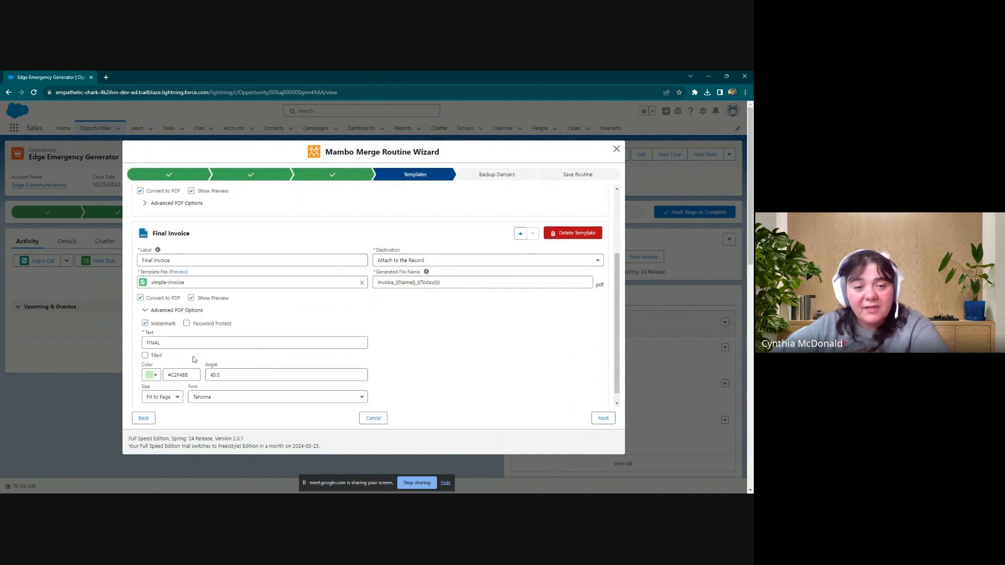
left_click(186, 324)
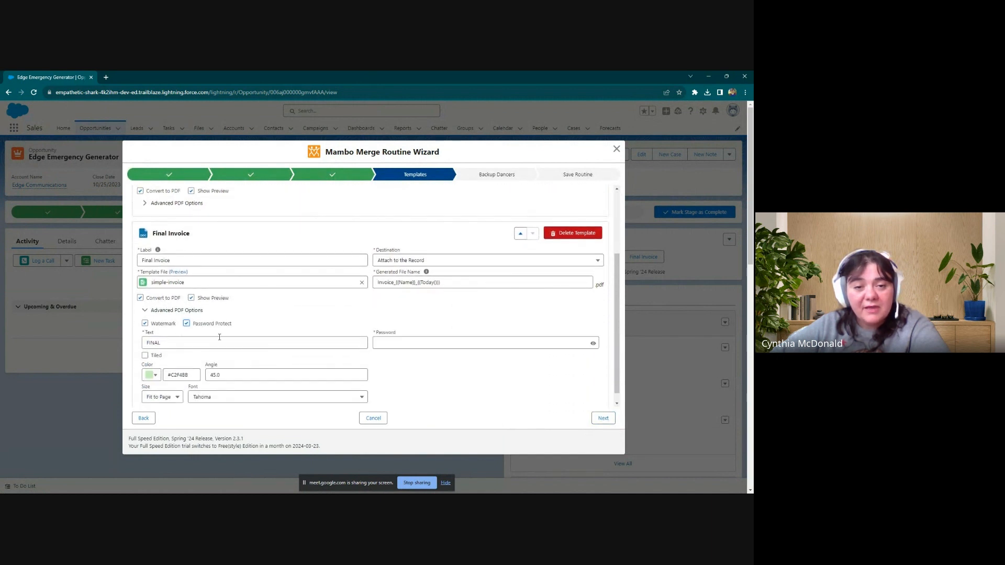
left_click(419, 341)
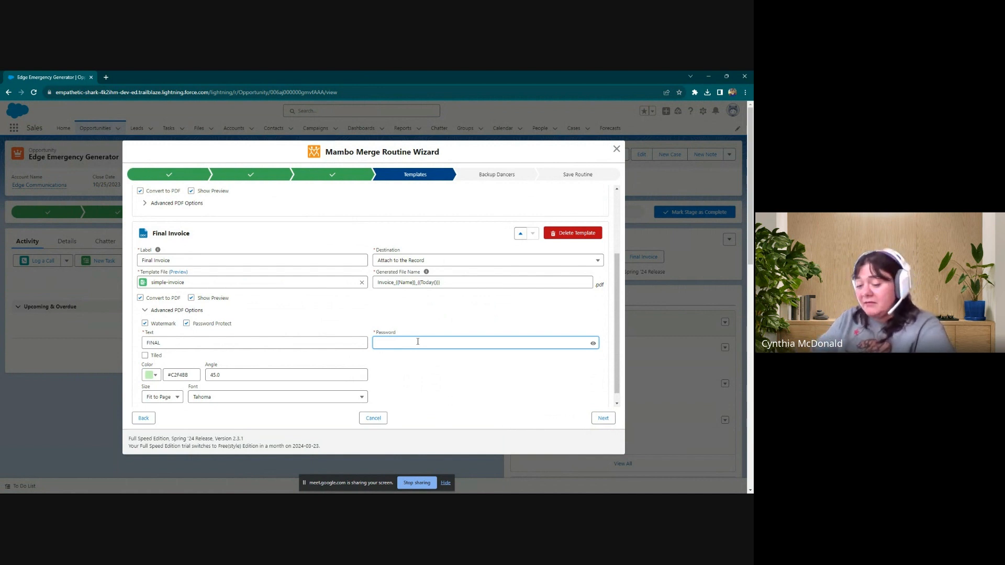
type("•••")
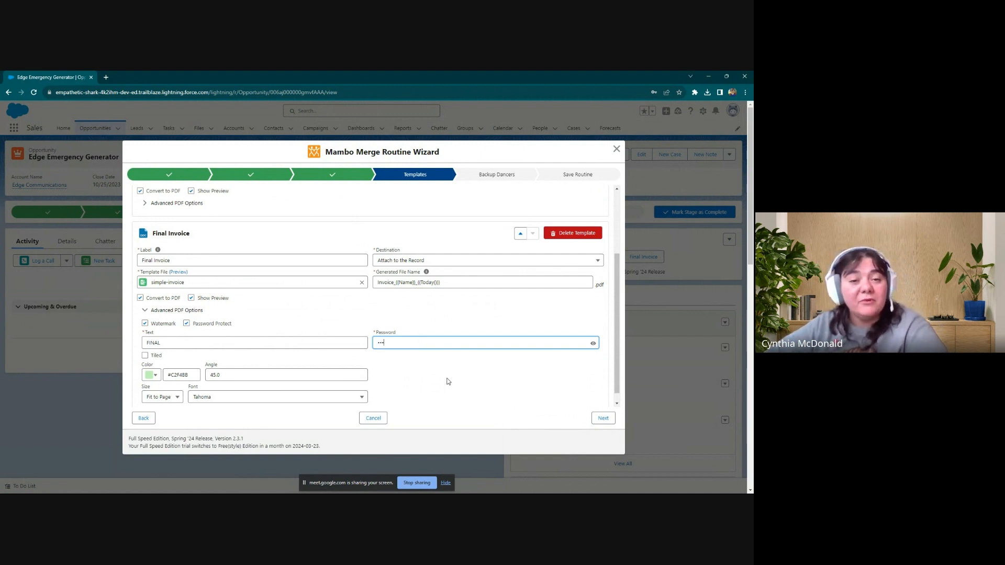
- Save SalesRoutine, dismiss the browser's offer to store the password, and close Mambo Merge Studio
left_click(603, 418)
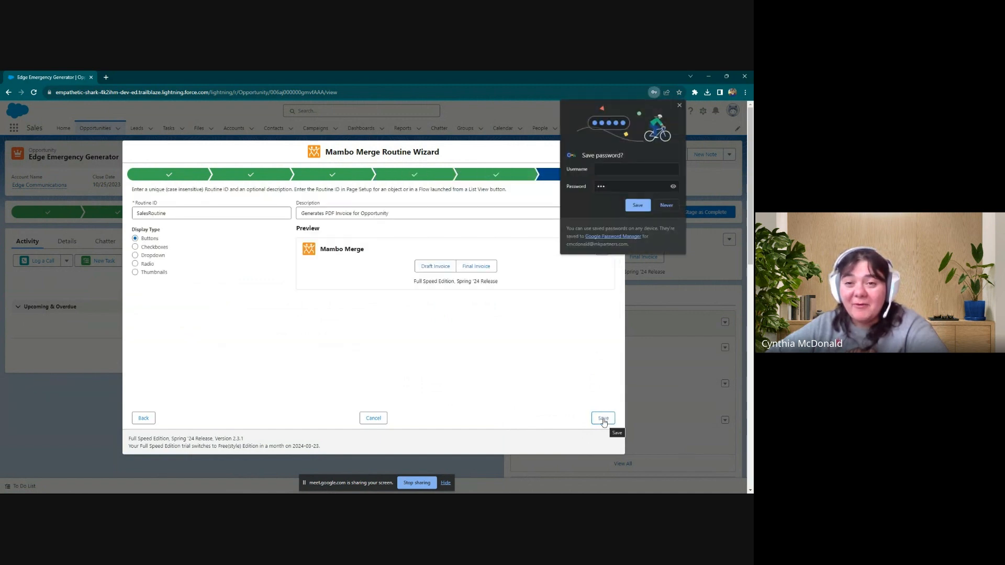
left_click(603, 418)
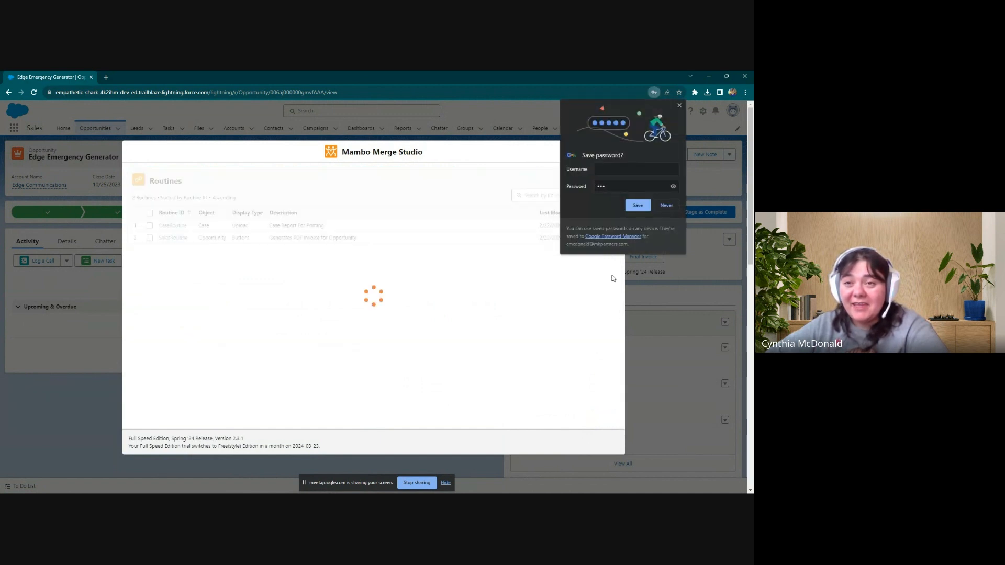
left_click(679, 104)
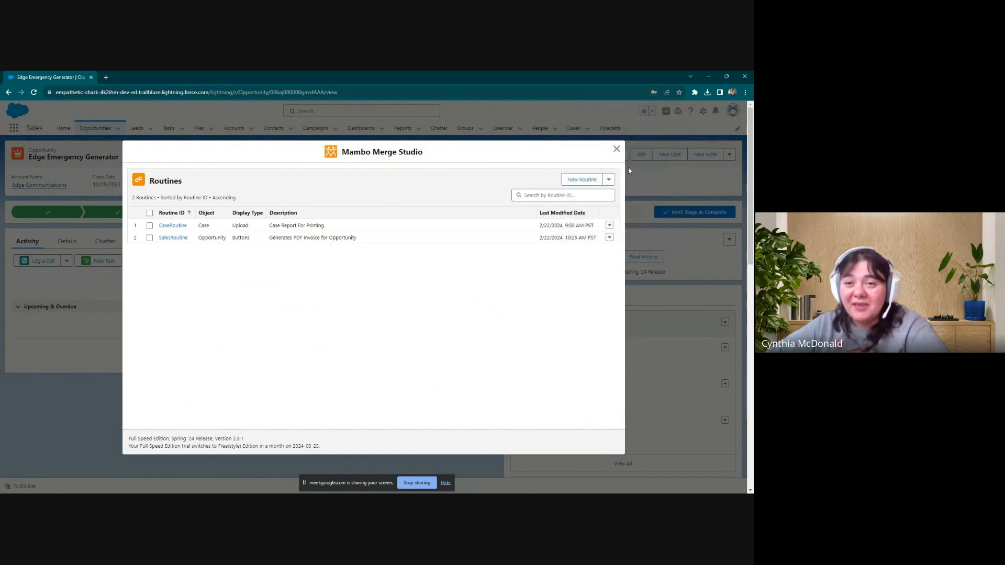
left_click(617, 150)
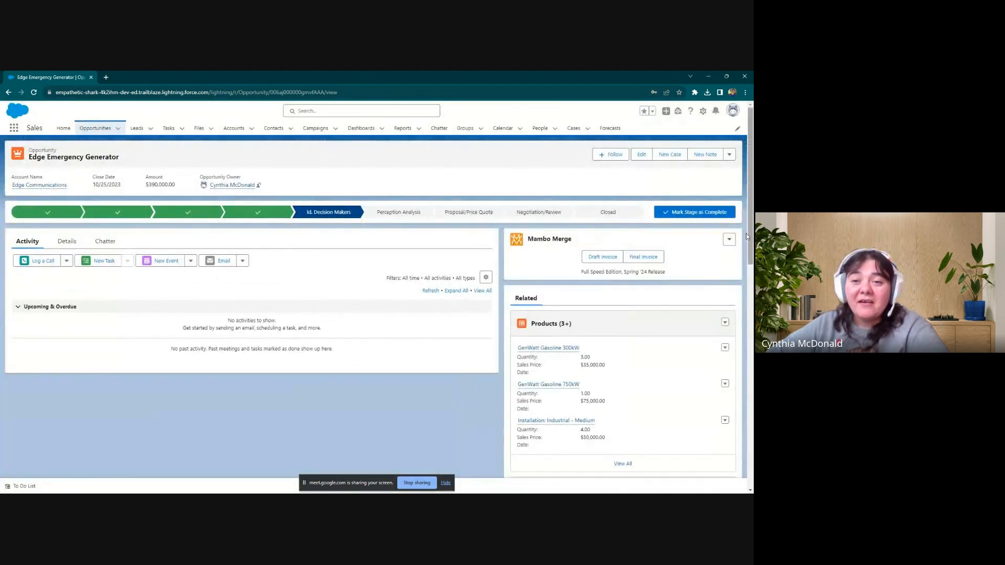
- Merge the Final Invoice, unlock its preview with the document password, and save the invoice to Salesforce
left_click(645, 258)
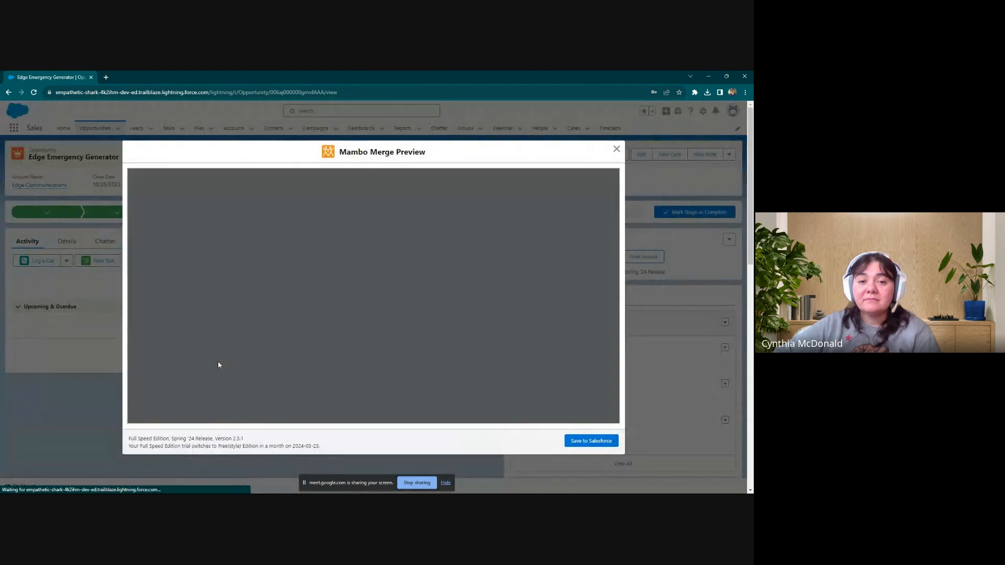
left_click(350, 296)
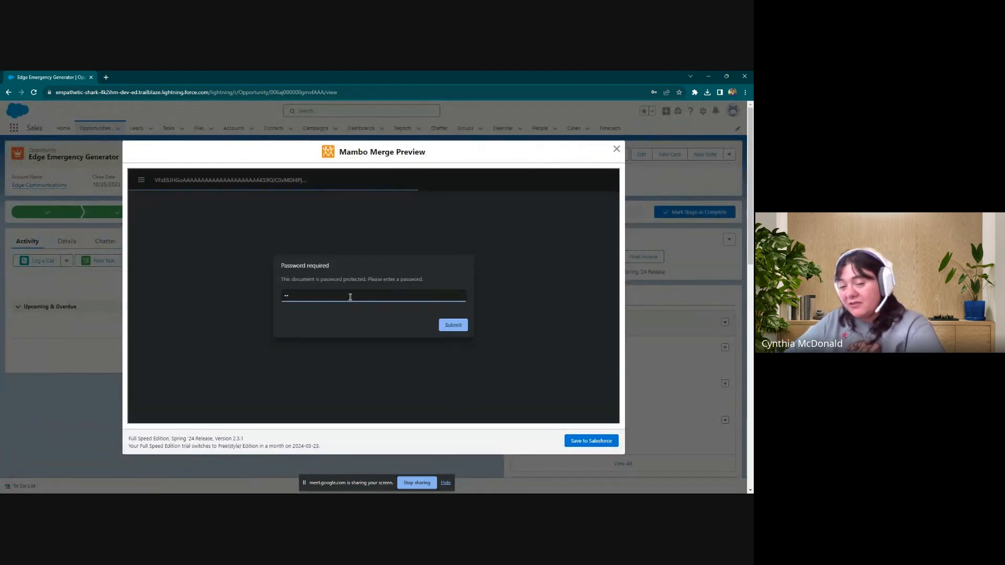
type("•••")
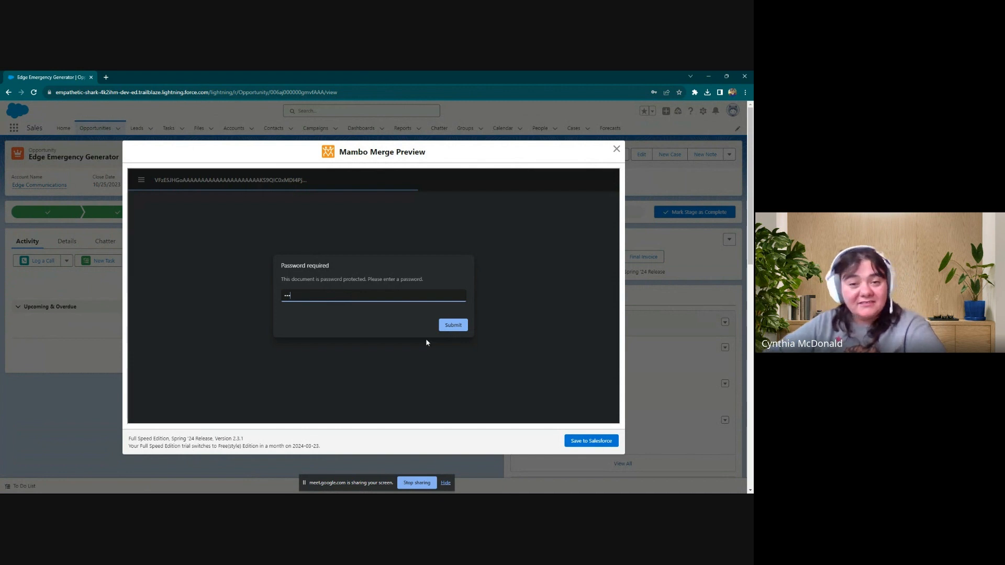
left_click(447, 327)
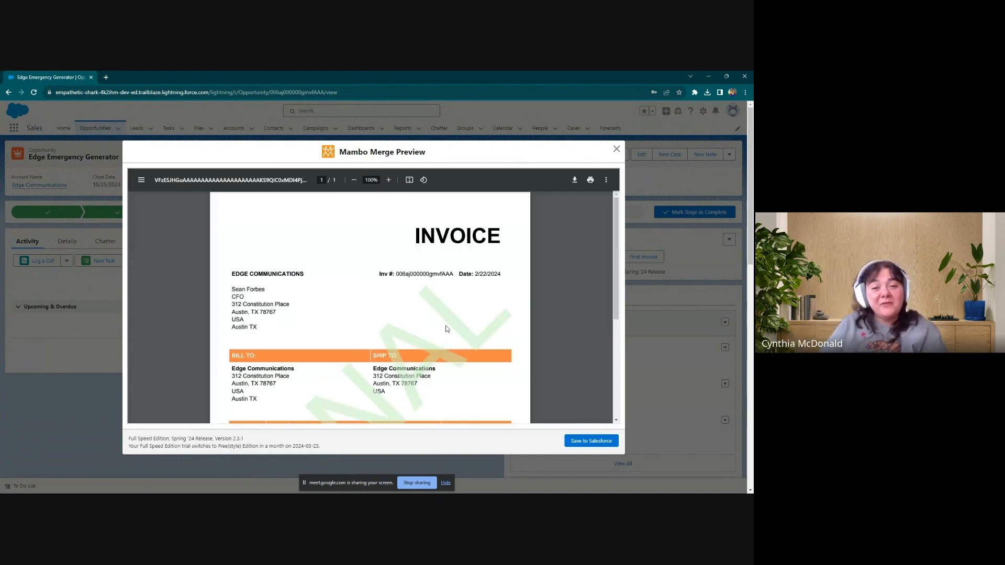
scroll(486, 347, "down", 5)
left_click(592, 441)
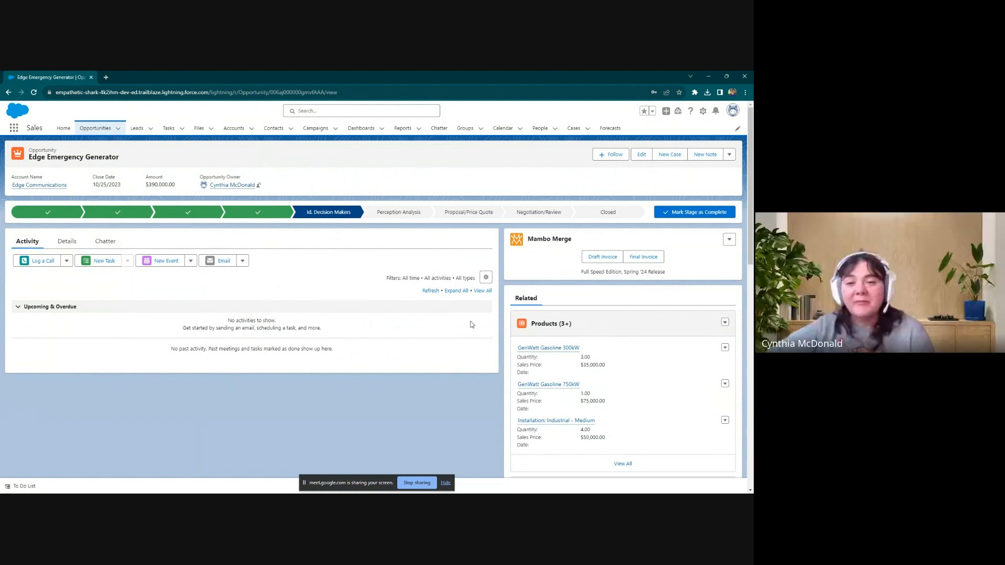
- Open SalesRoutine from the Mambo Merge Studio routines and advance through the wizard to its Templates stage
left_click(729, 239)
left_click(707, 256)
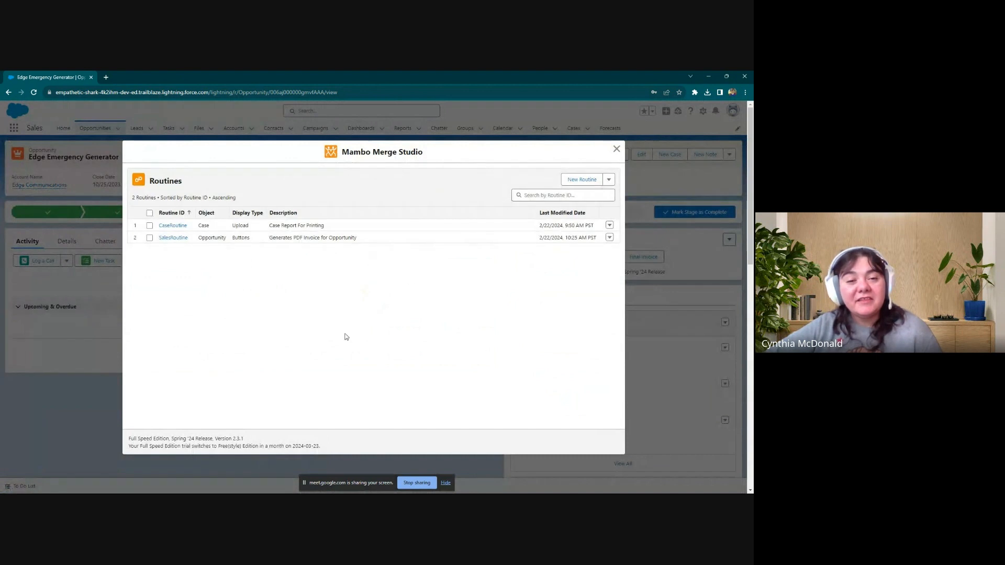
left_click(177, 238)
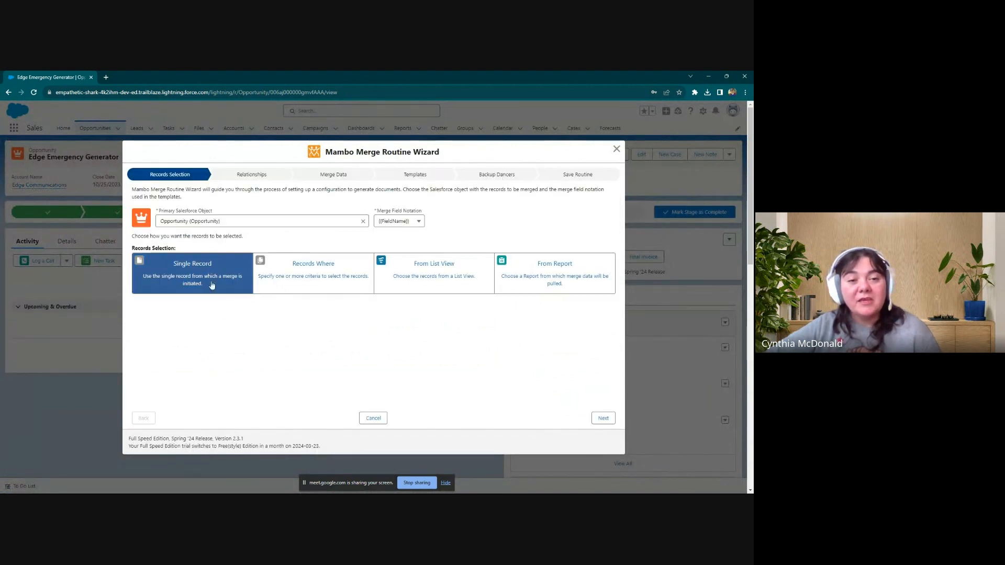
left_click(602, 419)
left_click(603, 419)
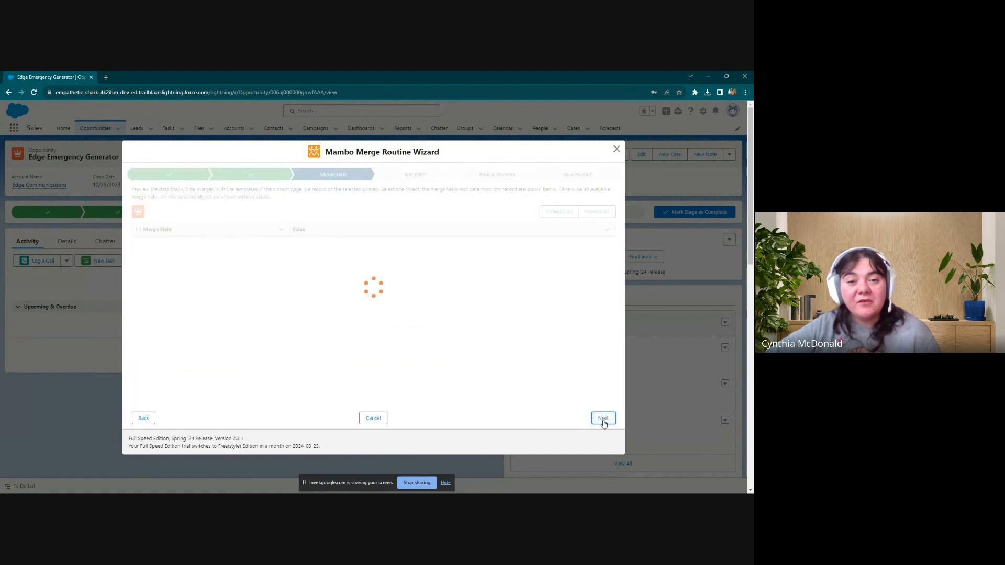
left_click(604, 418)
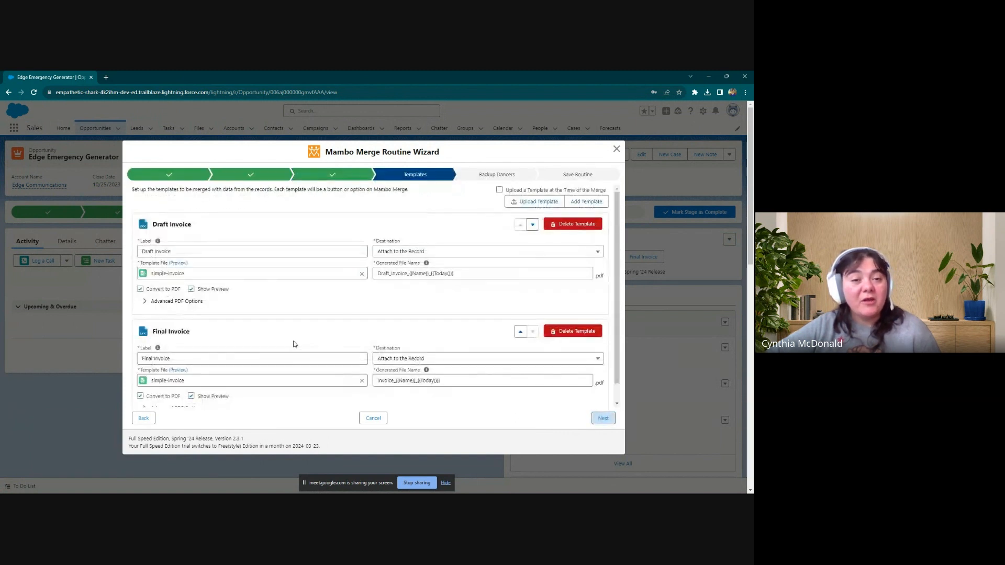
- Review the watermark and password settings of the Draft Invoice and Final Invoice templates, and exit Mambo Merge Studio without saving
left_click(145, 304)
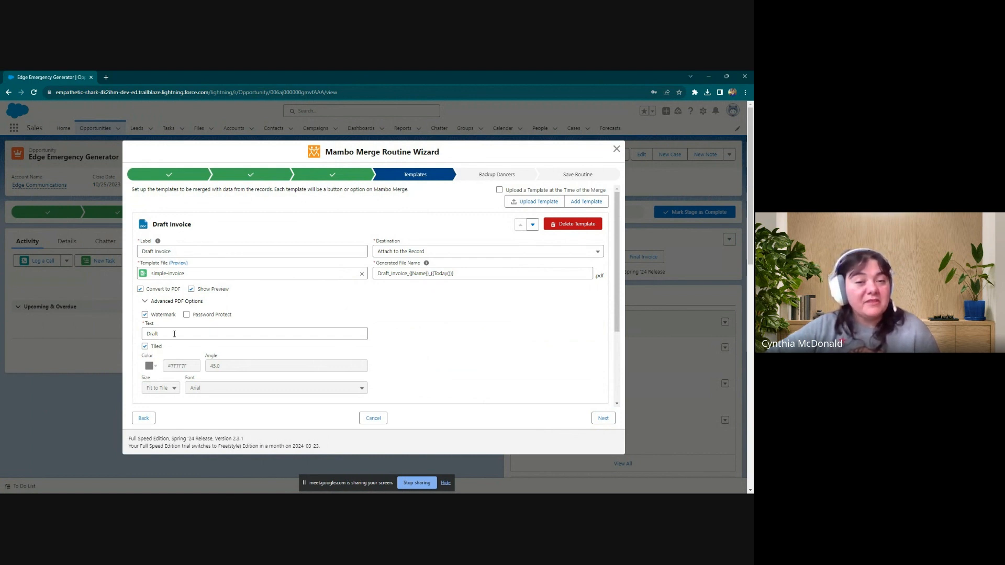
scroll(410, 321, "down", 3)
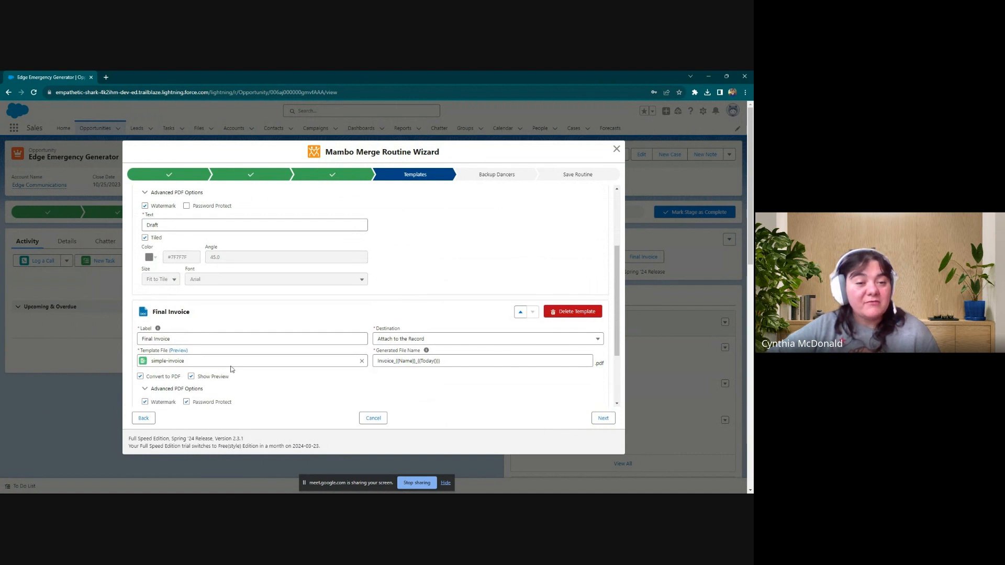
scroll(231, 369, "down", 2)
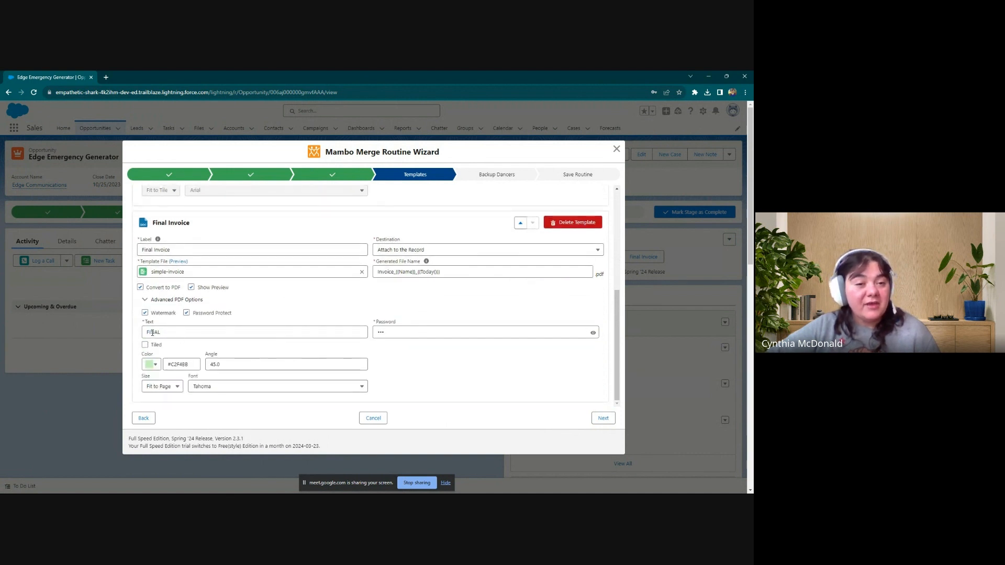
scroll(244, 329, "up", 4)
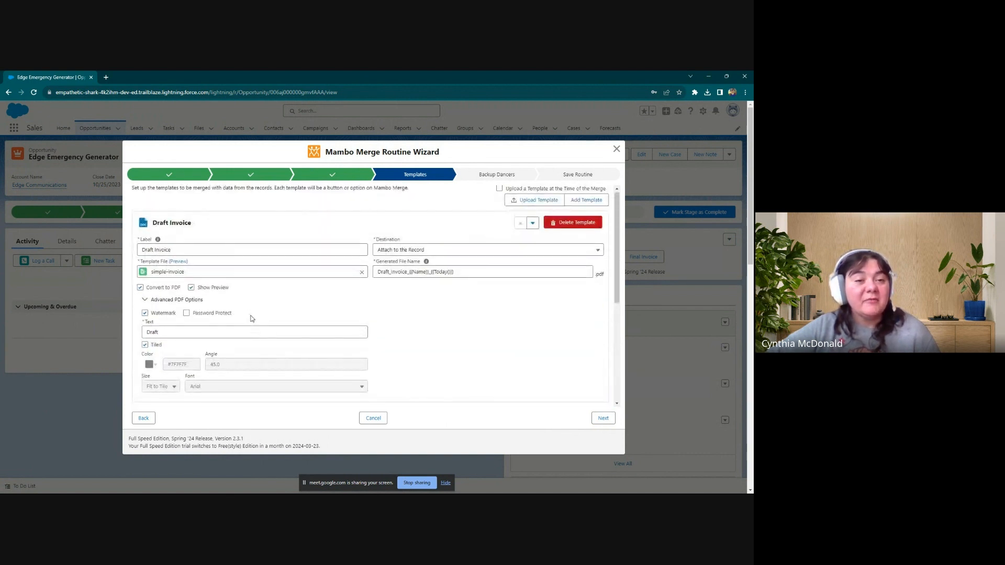
scroll(284, 315, "down", 1)
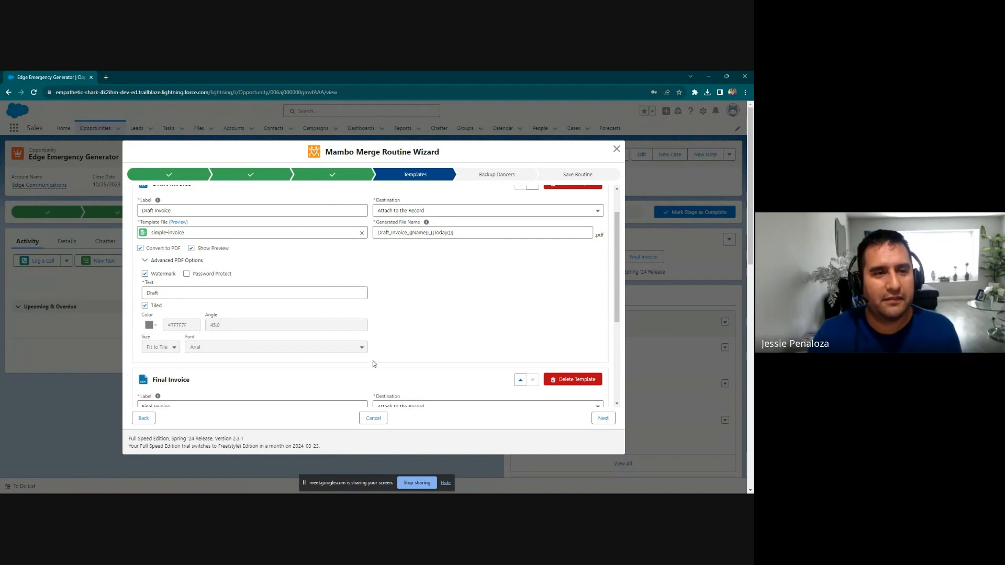
left_click(374, 419)
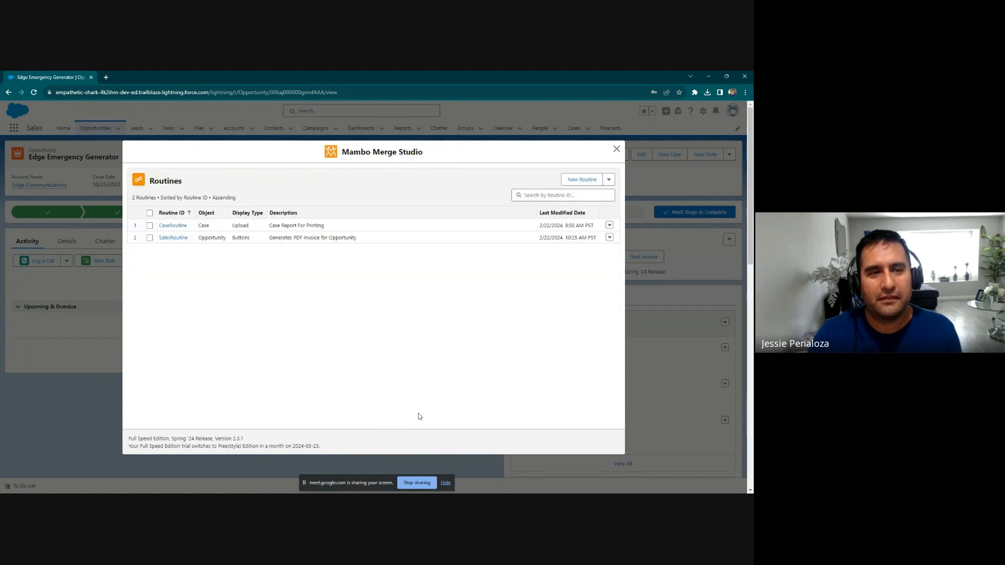
left_click(615, 149)
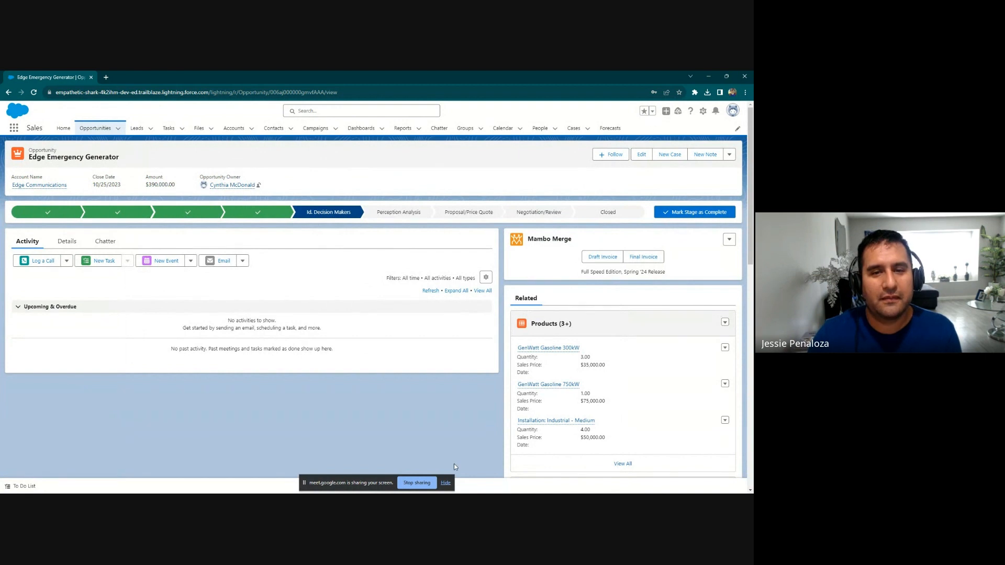
left_click(415, 482)
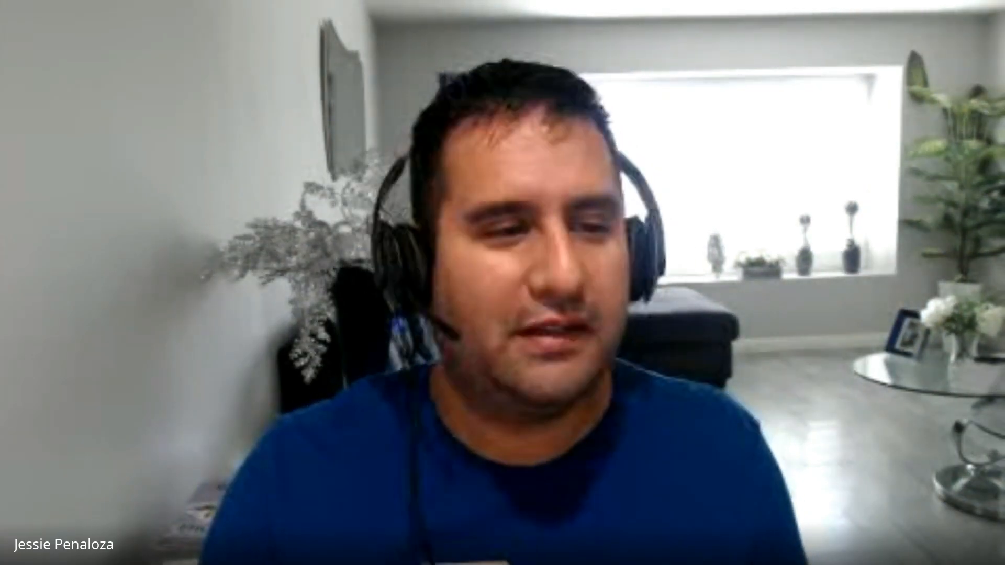